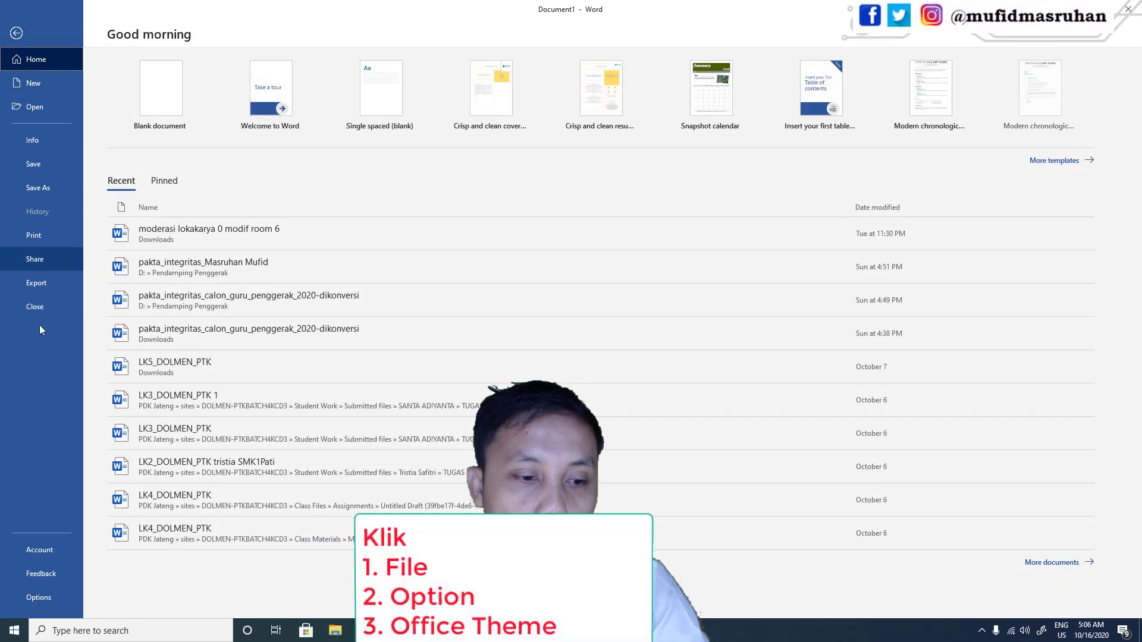
Set the Office theme to Dark Gray in the Word options and apply it
{"action": "left_click", "coordinate": [52, 607]}
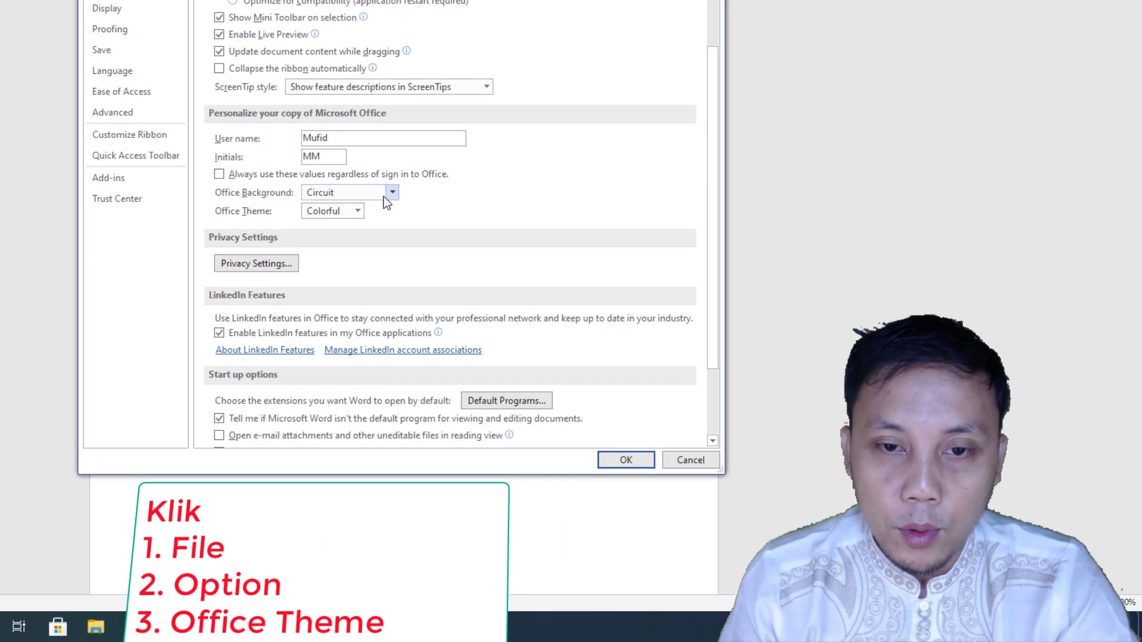
{"action": "left_click", "coordinate": [358, 211]}
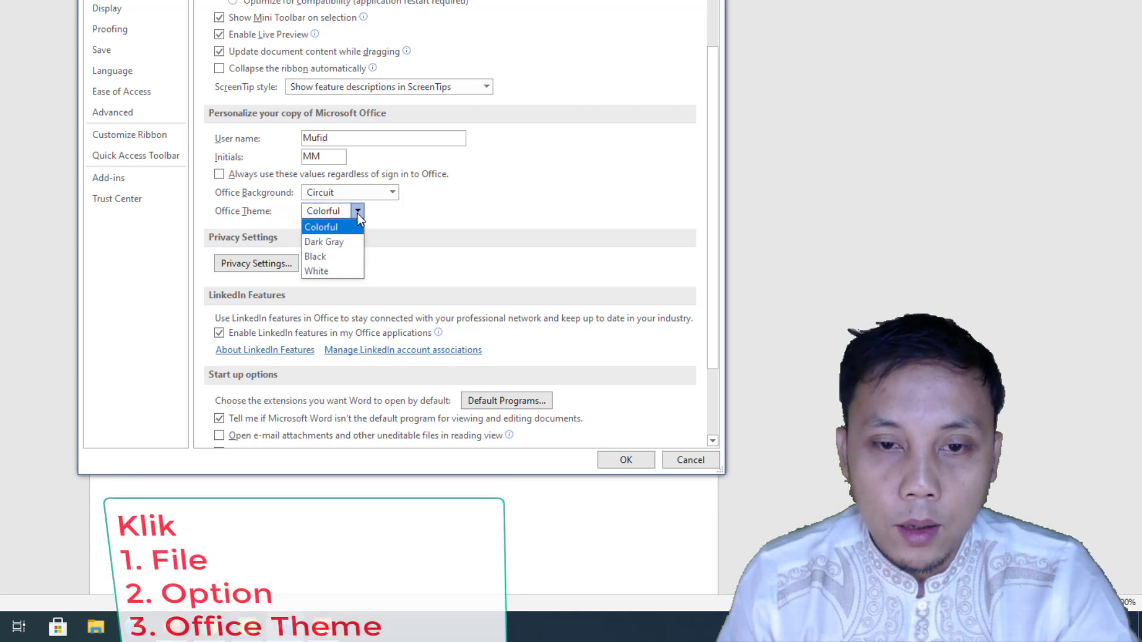
{"action": "left_click", "coordinate": [338, 243]}
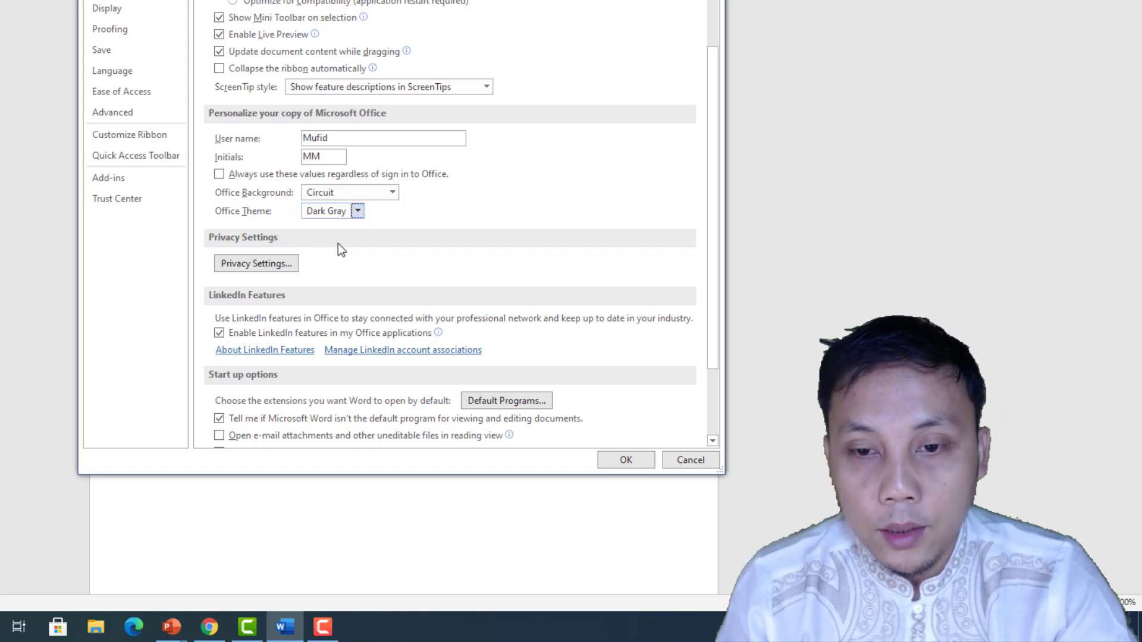
{"action": "left_click", "coordinate": [625, 460]}
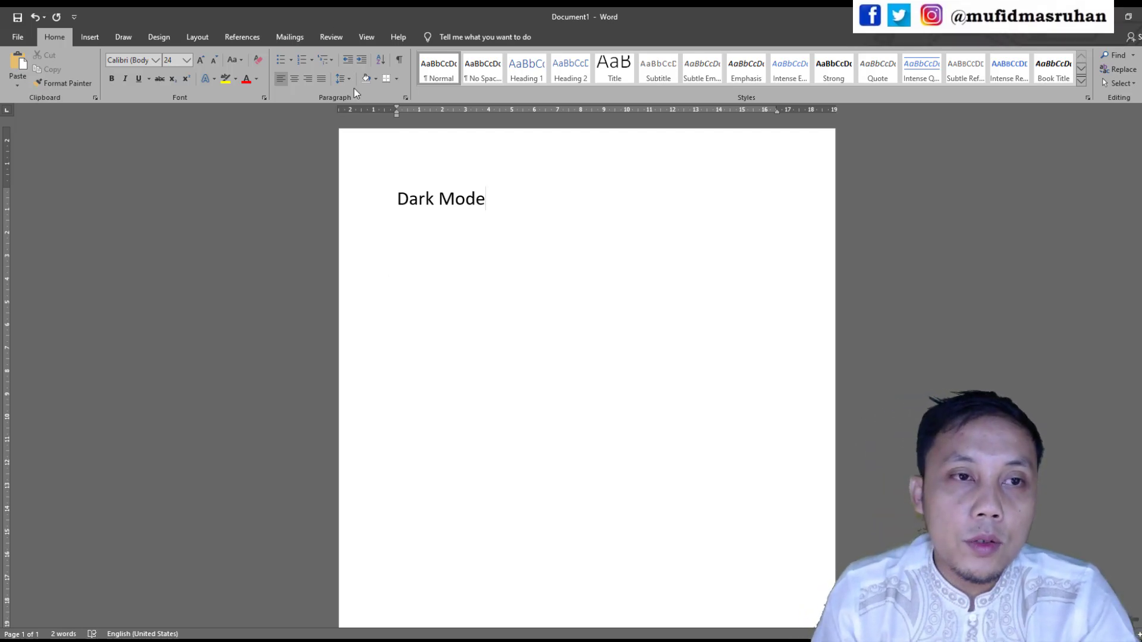
Show the page color choices for the Dark Mode document
{"action": "left_click", "coordinate": [158, 38]}
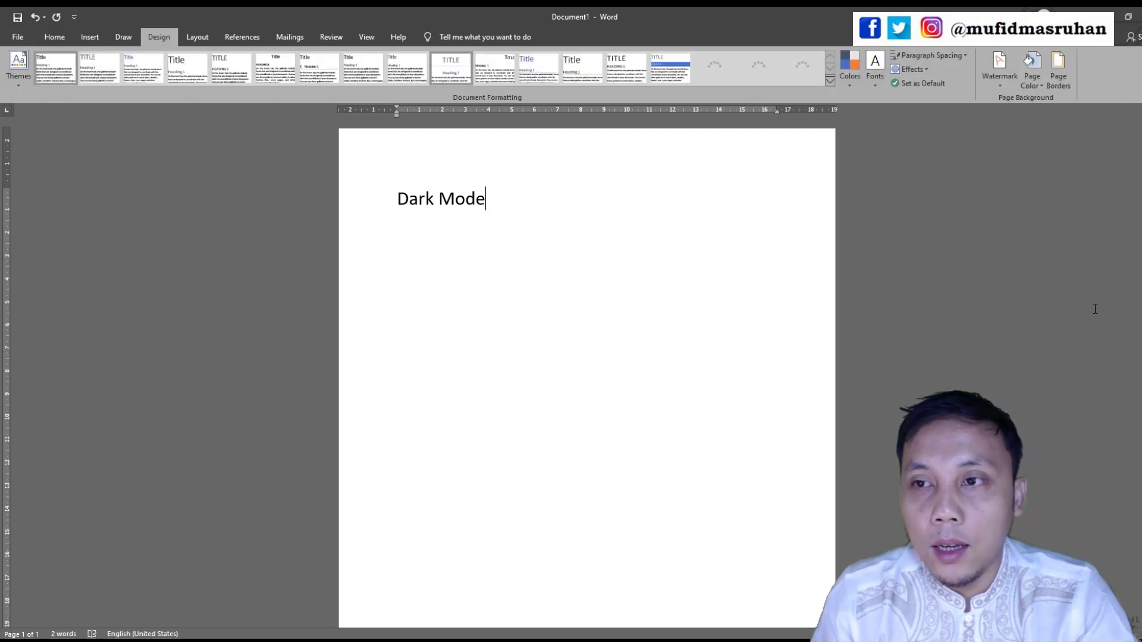
{"action": "left_click", "coordinate": [1043, 87]}
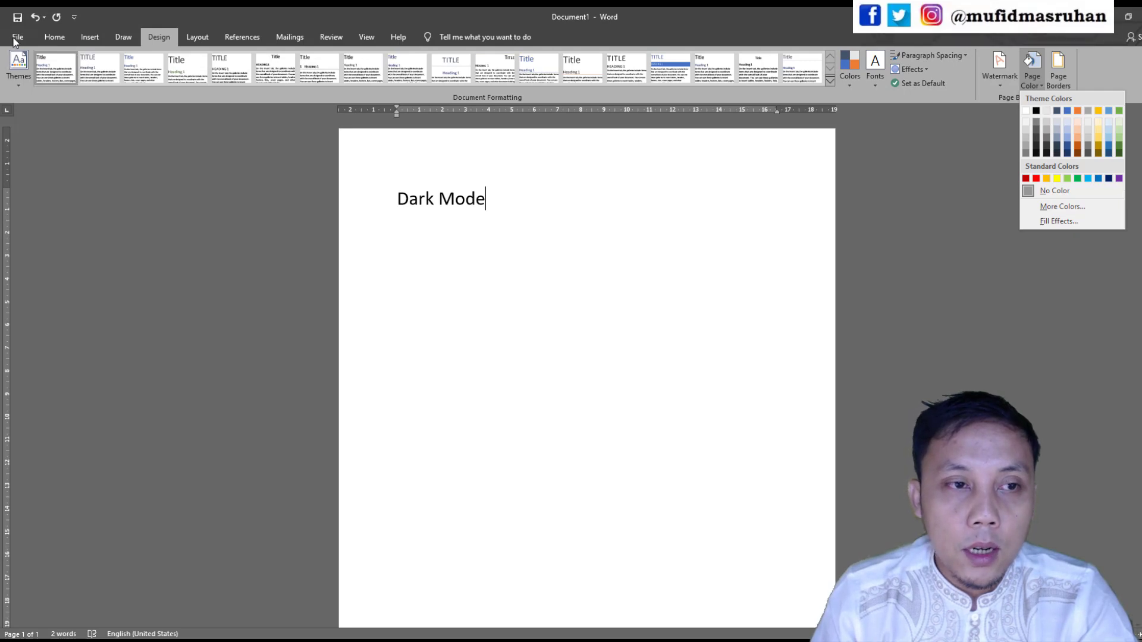
Try the Colorful theme and then the Black theme as the Office theme in the Word options
{"action": "left_click", "coordinate": [22, 38]}
{"action": "left_click", "coordinate": [28, 620]}
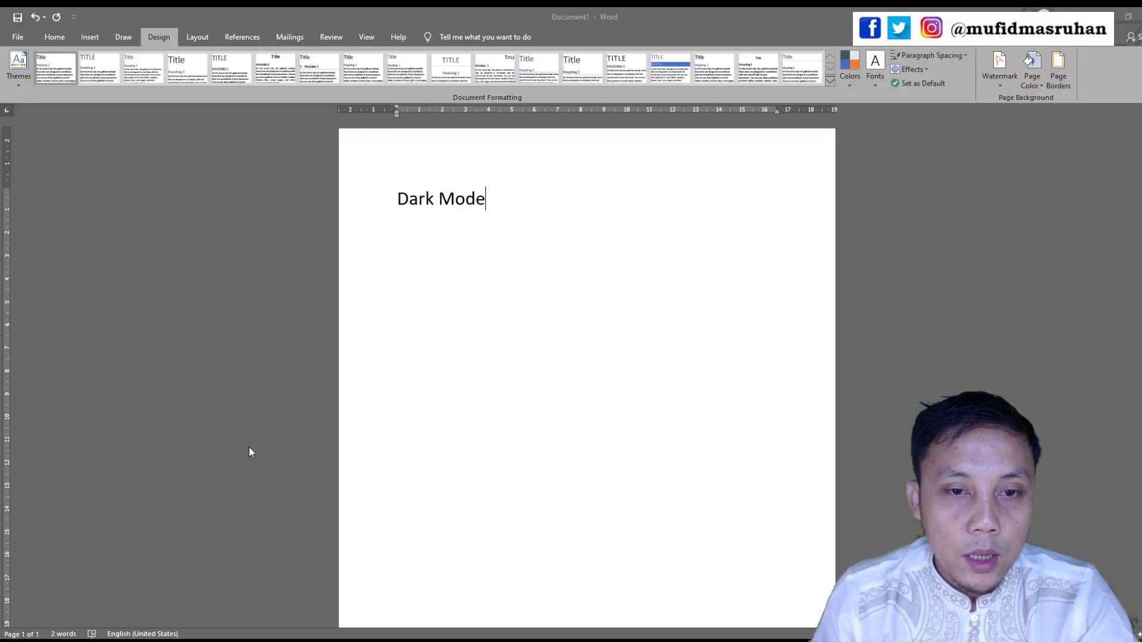
{"action": "left_click", "coordinate": [552, 325]}
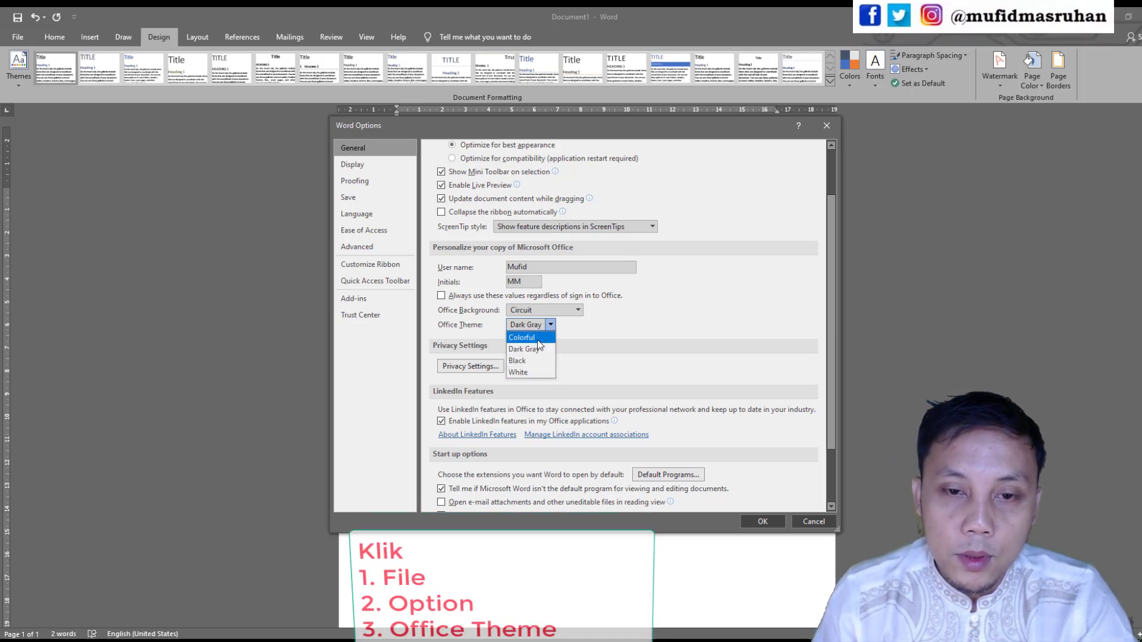
{"action": "left_click", "coordinate": [537, 339]}
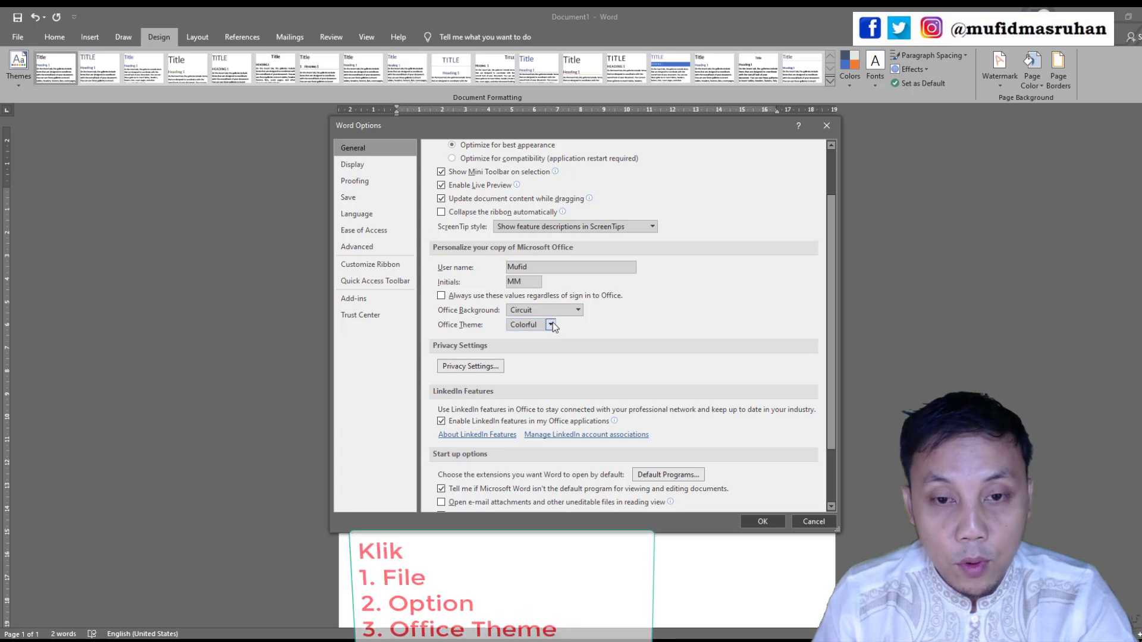
{"action": "left_click", "coordinate": [551, 325]}
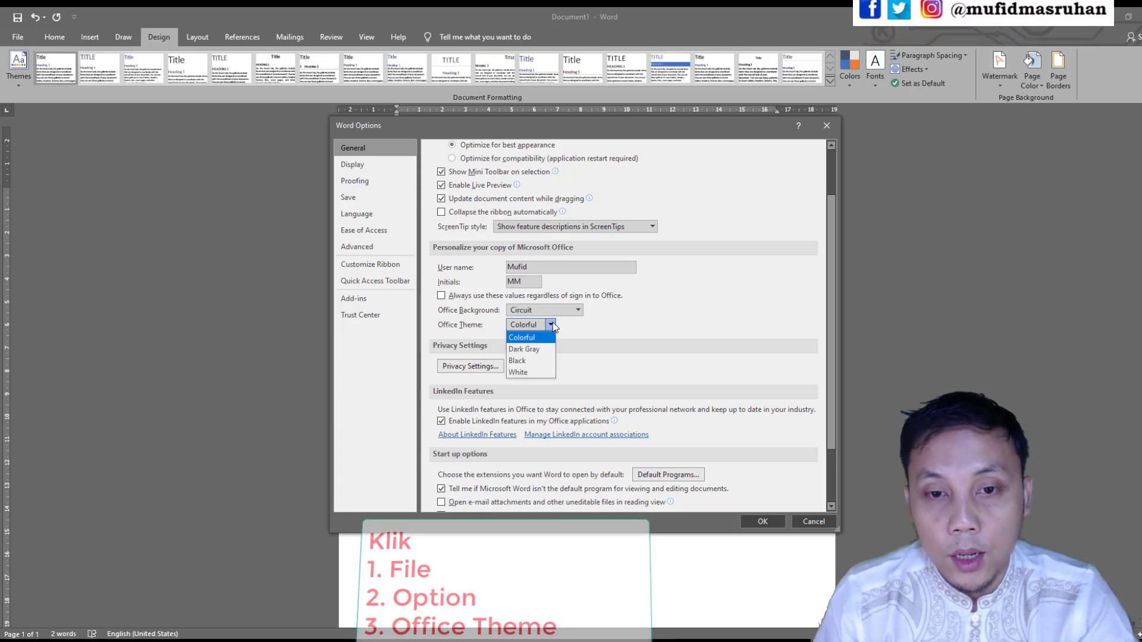
{"action": "left_click", "coordinate": [525, 362]}
{"action": "left_click", "coordinate": [763, 523]}
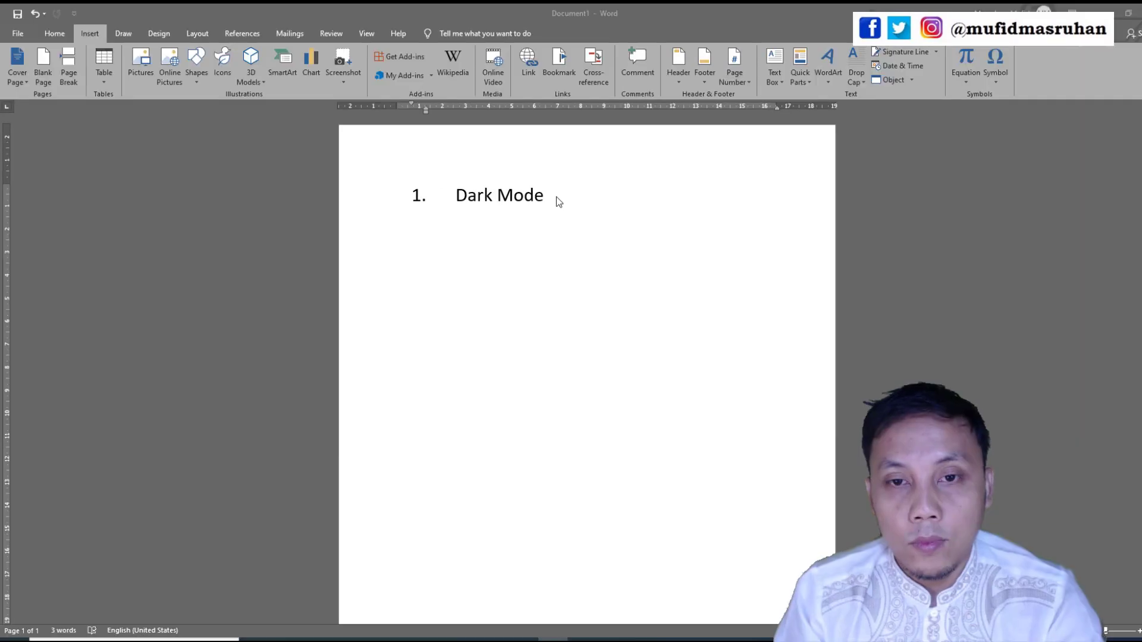
Add "Insert Screenshot" as the second numbered item, with an empty third item below it
{"action": "key", "text": "Return"}
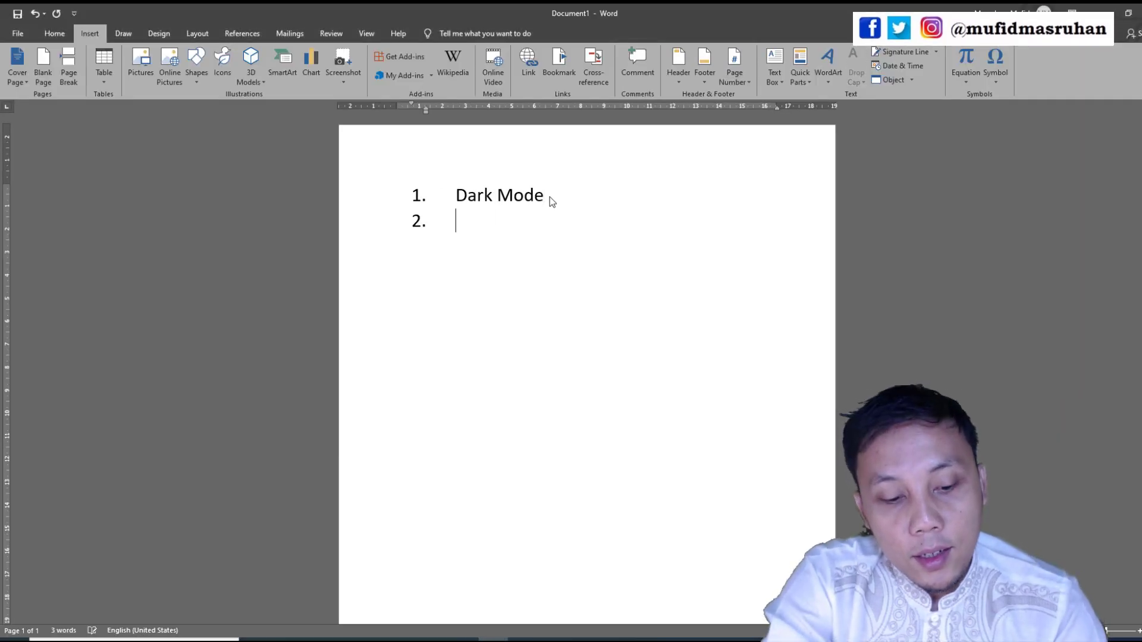
{"action": "type", "text": "Insert Screenhoot"}
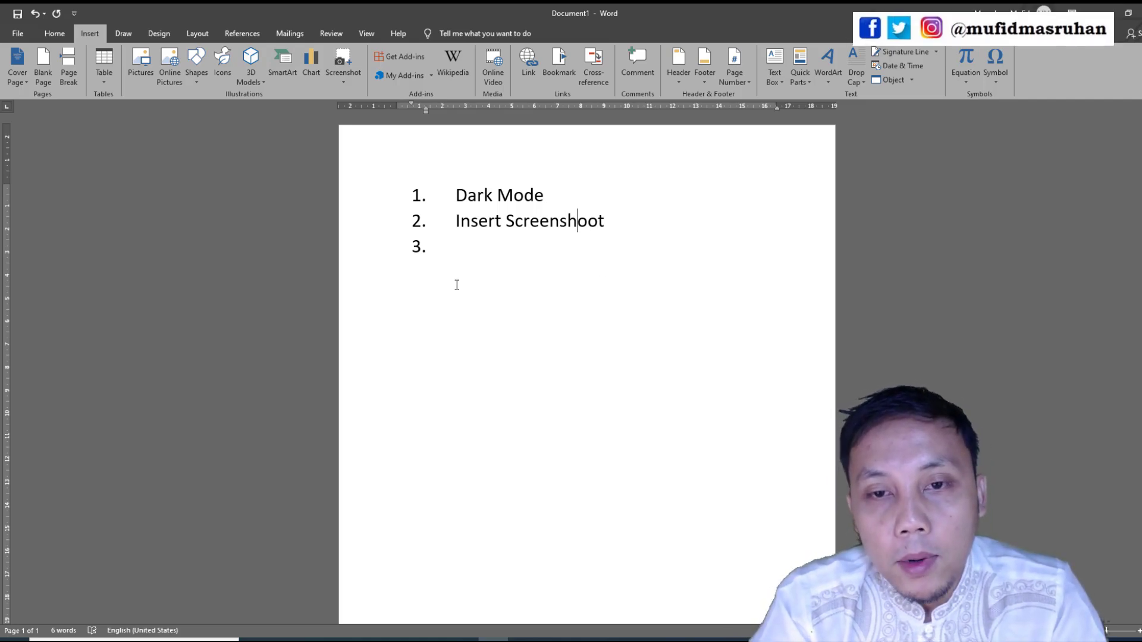
{"action": "key", "text": "Delete"}
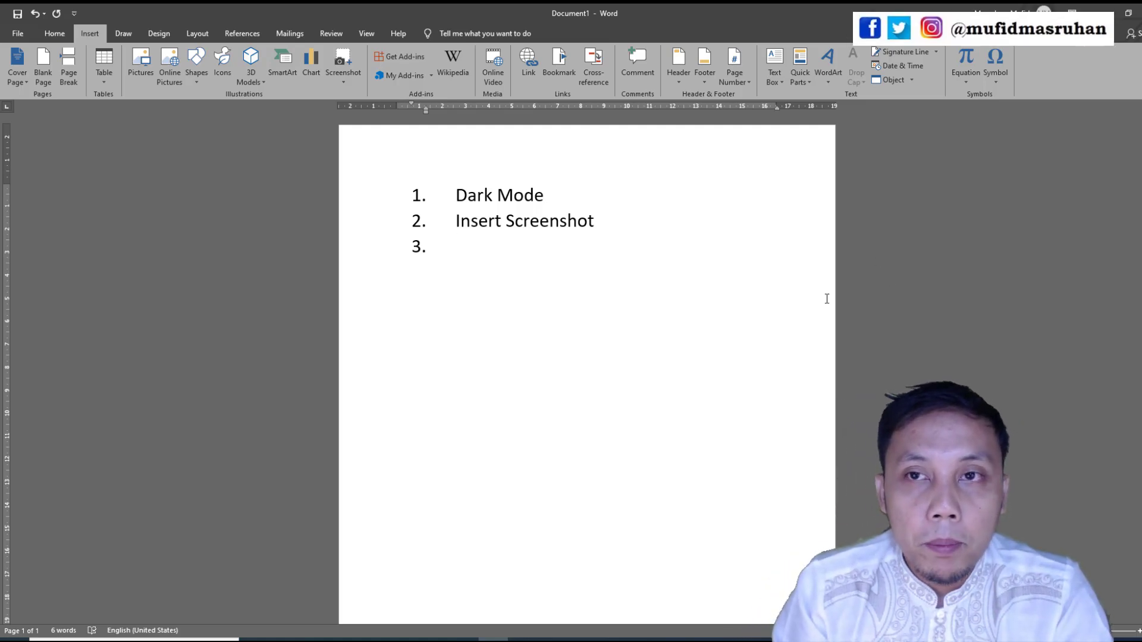
Insert a screenshot of the open Excel window on a new unnumbered line under the Insert Screenshot item
{"action": "left_click", "coordinate": [618, 226]}
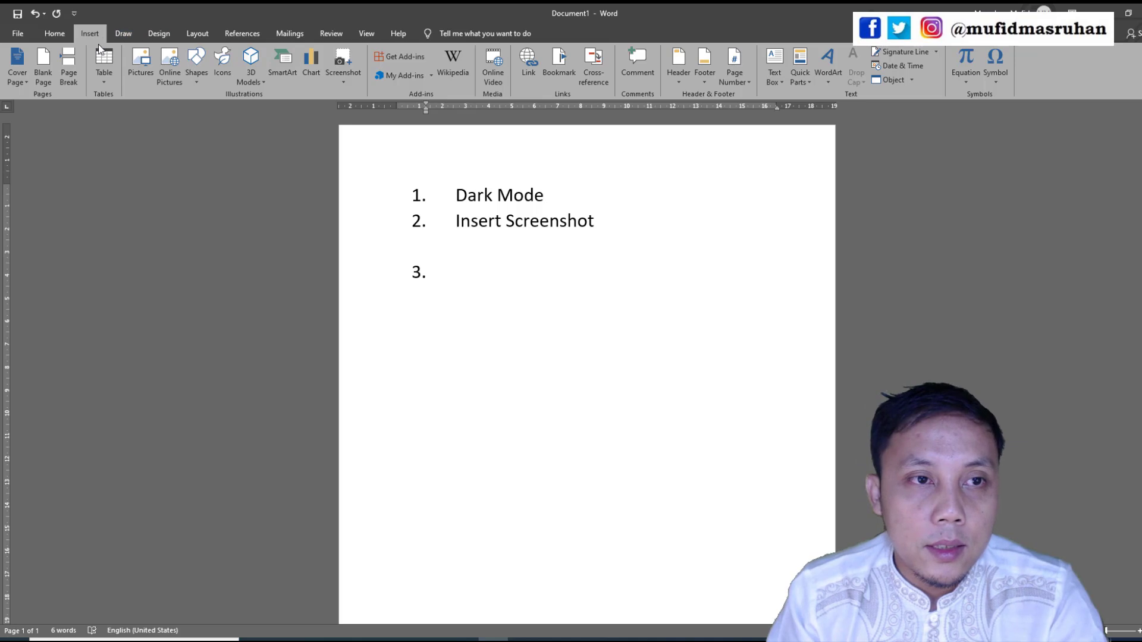
{"action": "left_click", "coordinate": [46, 30]}
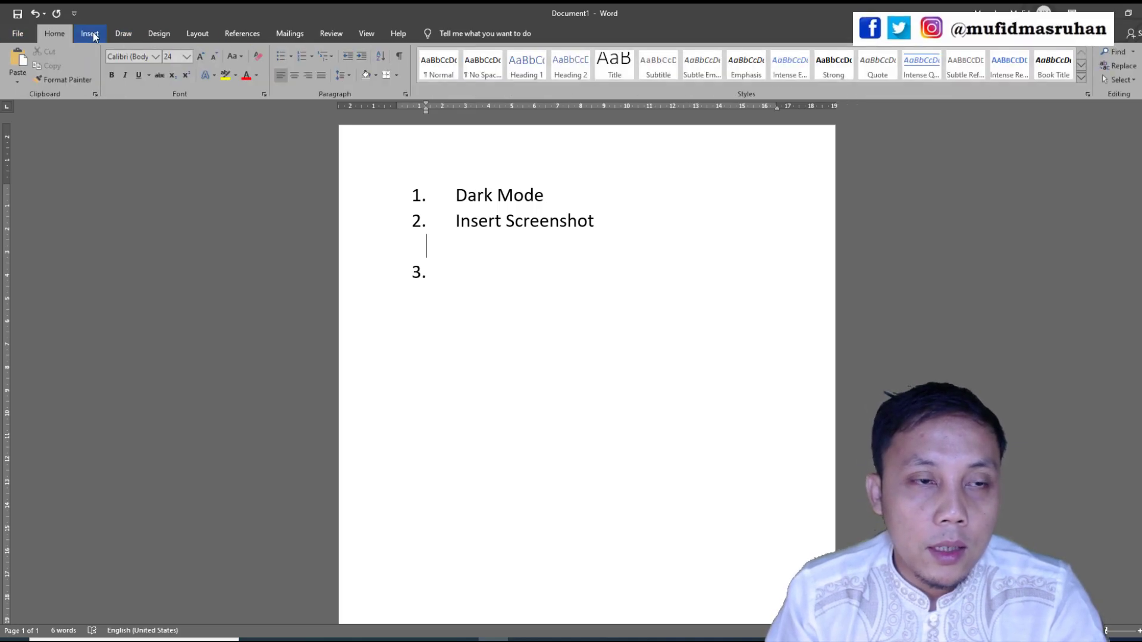
{"action": "left_click", "coordinate": [93, 31]}
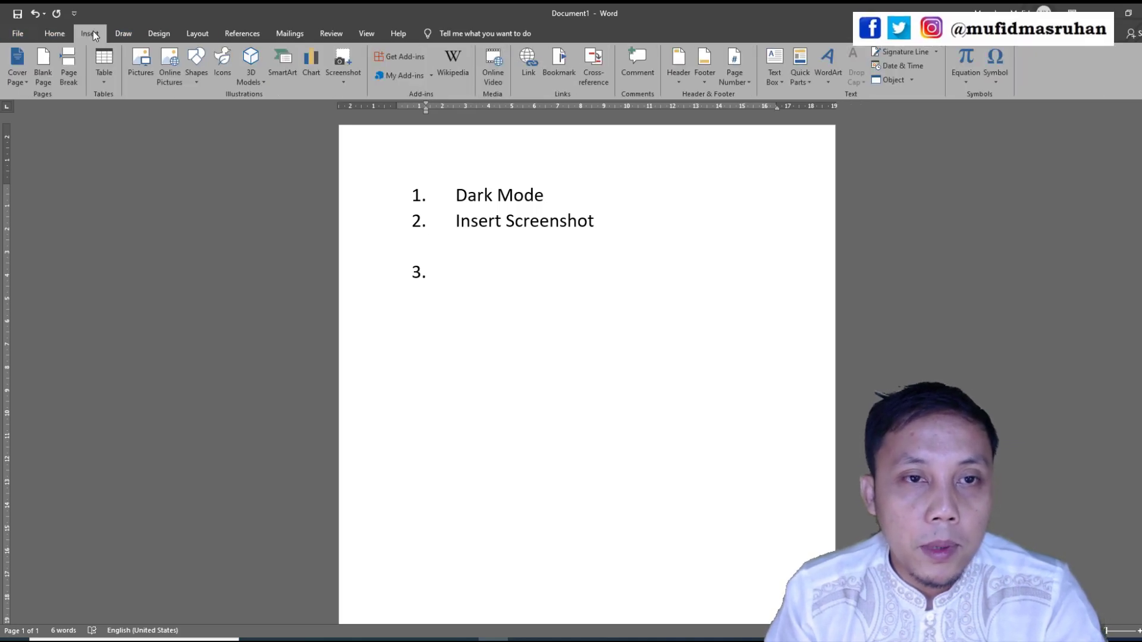
{"action": "left_click", "coordinate": [351, 79]}
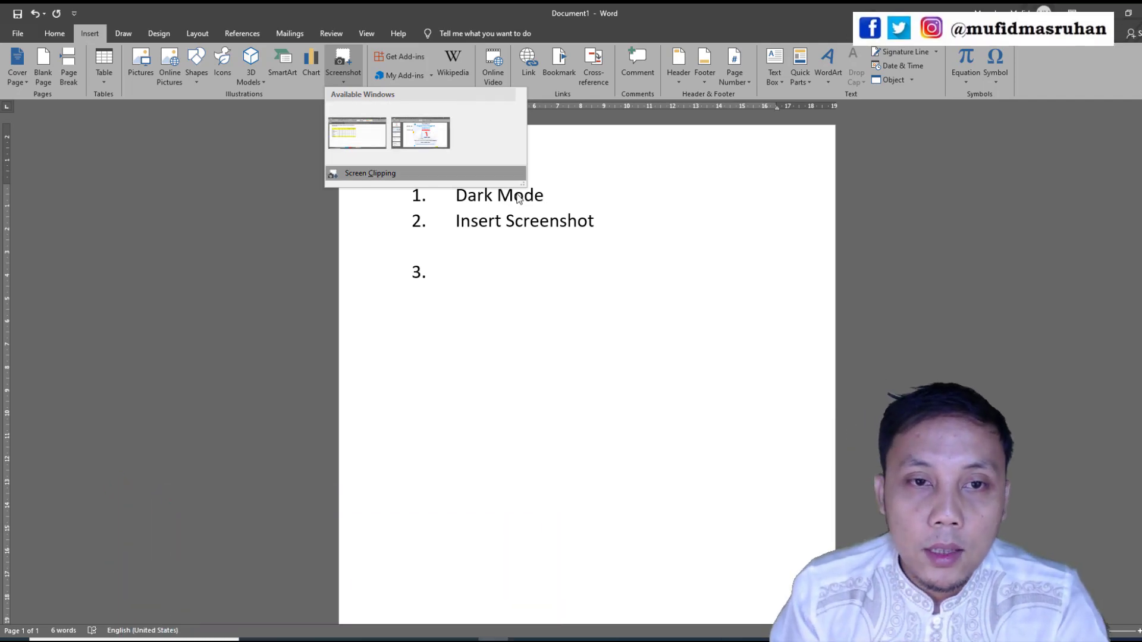
{"action": "left_click", "coordinate": [348, 140]}
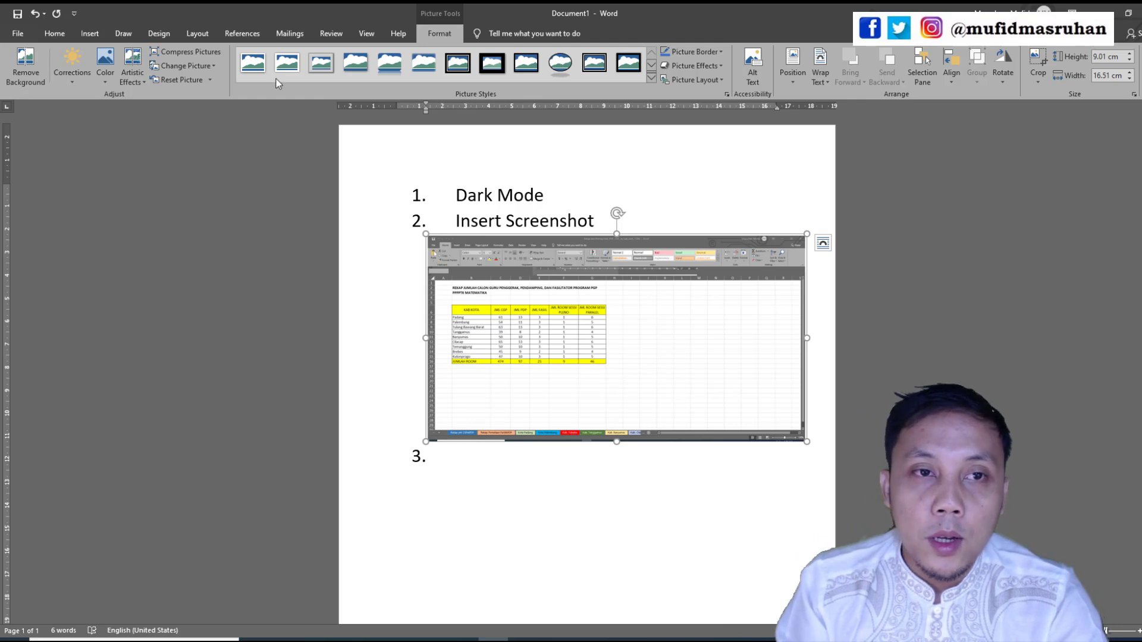
Replace the selected Excel screenshot with a screenshot of the open PowerPoint window
{"action": "left_click", "coordinate": [96, 35]}
{"action": "left_click", "coordinate": [340, 82]}
{"action": "left_click", "coordinate": [431, 154]}
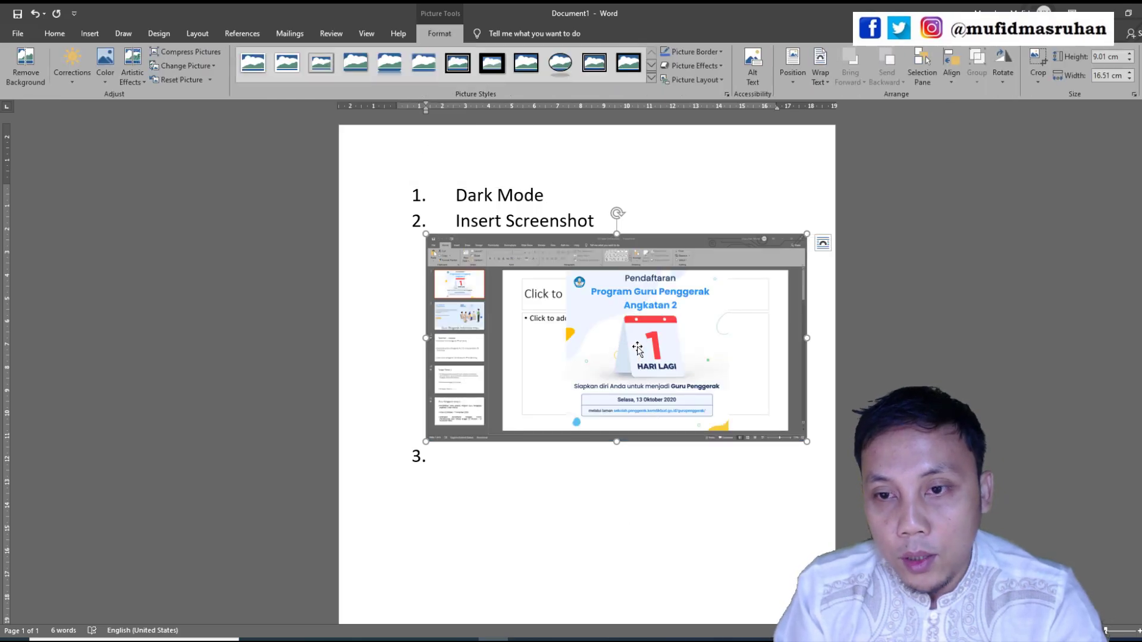
Insert a screenshot of the Excel window on a new line below the PowerPoint screenshot
{"action": "left_click", "coordinate": [814, 427]}
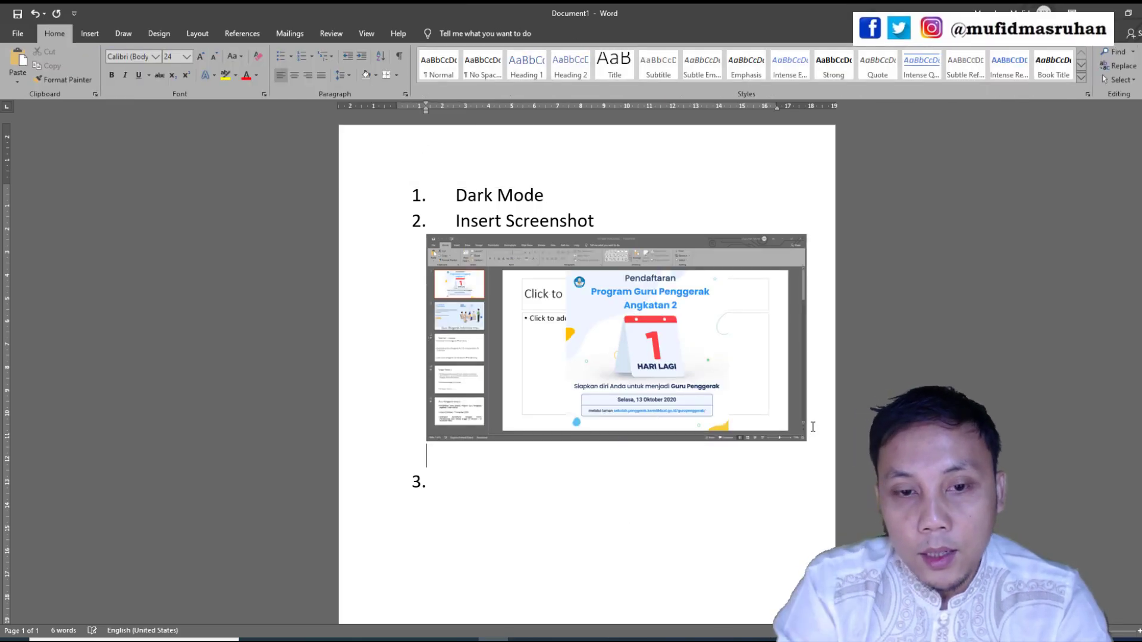
{"action": "left_click", "coordinate": [91, 33]}
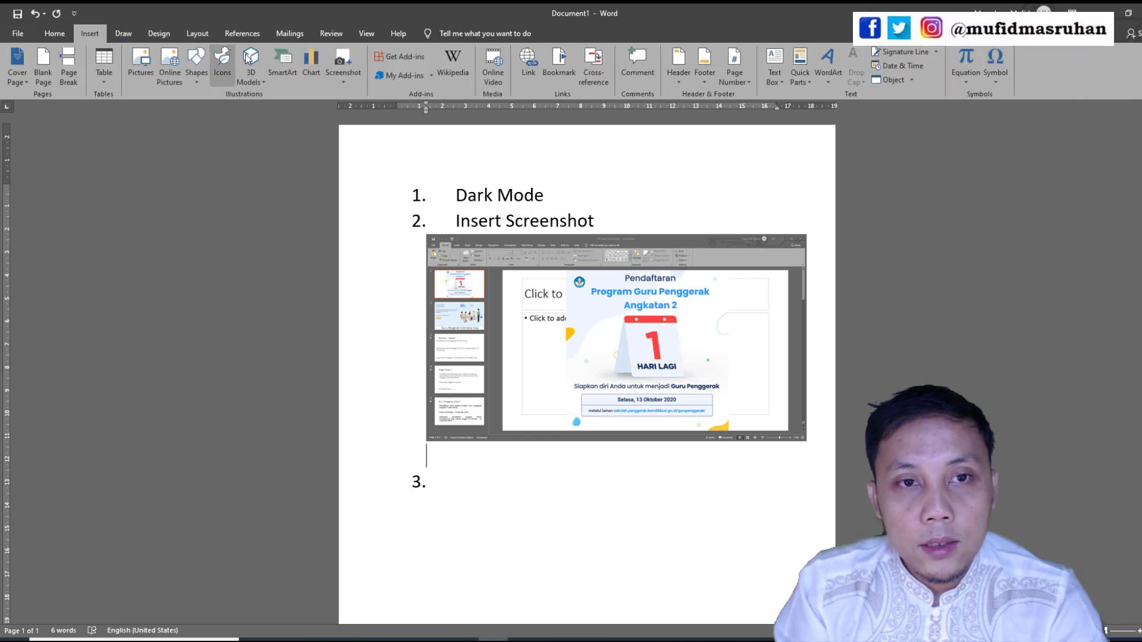
{"action": "left_click", "coordinate": [344, 83]}
{"action": "left_click", "coordinate": [355, 139]}
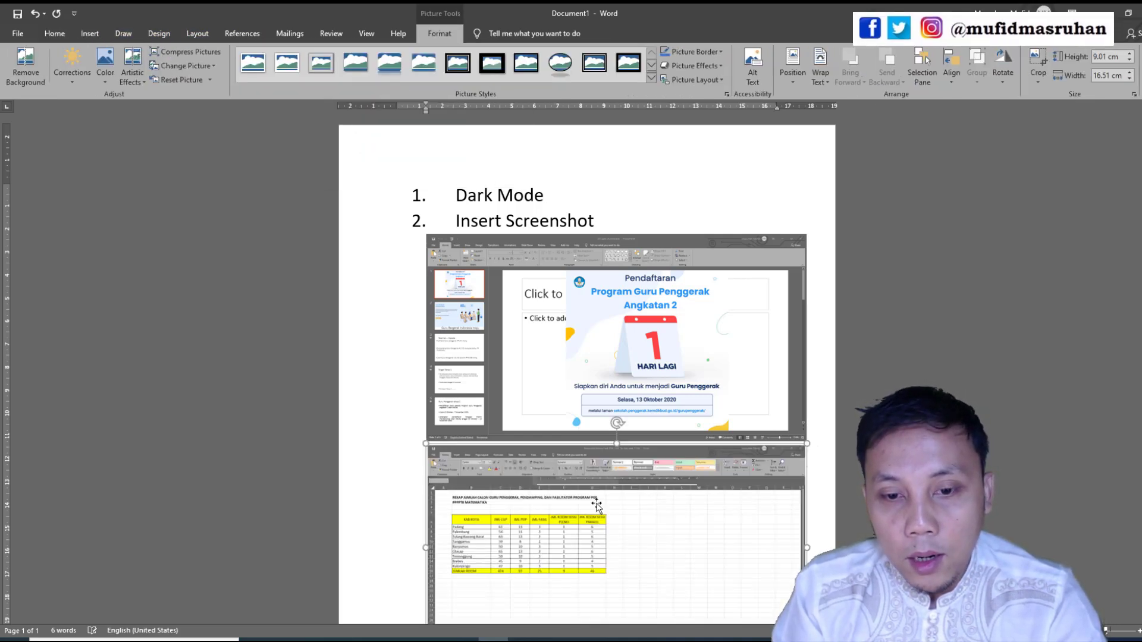
Insert a screen clipping of only the Excel recap table with its title on a new line below the Excel screenshot
{"action": "scroll", "coordinate": [673, 477], "scroll_direction": "down", "scroll_amount": 3}
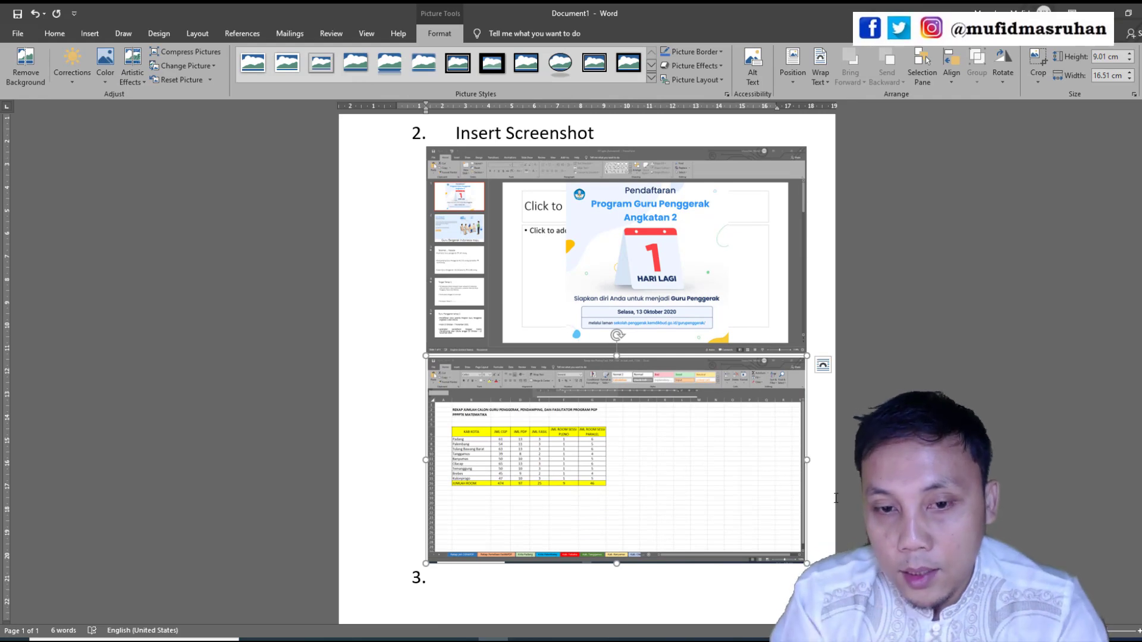
{"action": "scroll", "coordinate": [857, 507], "scroll_direction": "down", "scroll_amount": 2}
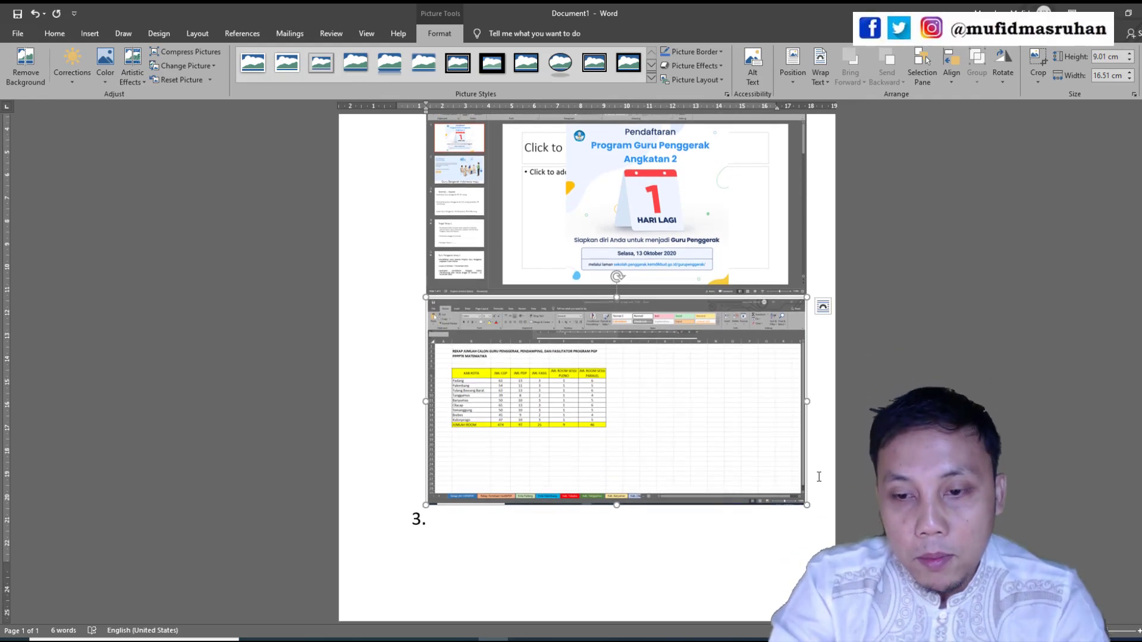
{"action": "left_click", "coordinate": [819, 477]}
{"action": "key", "text": "Return"}
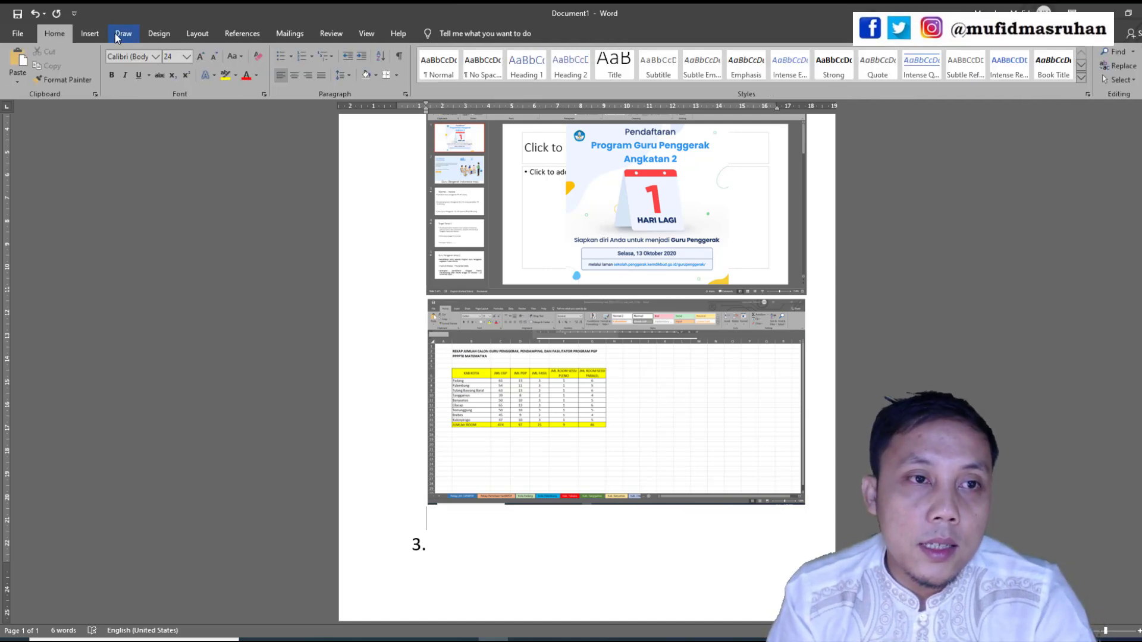
{"action": "left_click", "coordinate": [94, 33]}
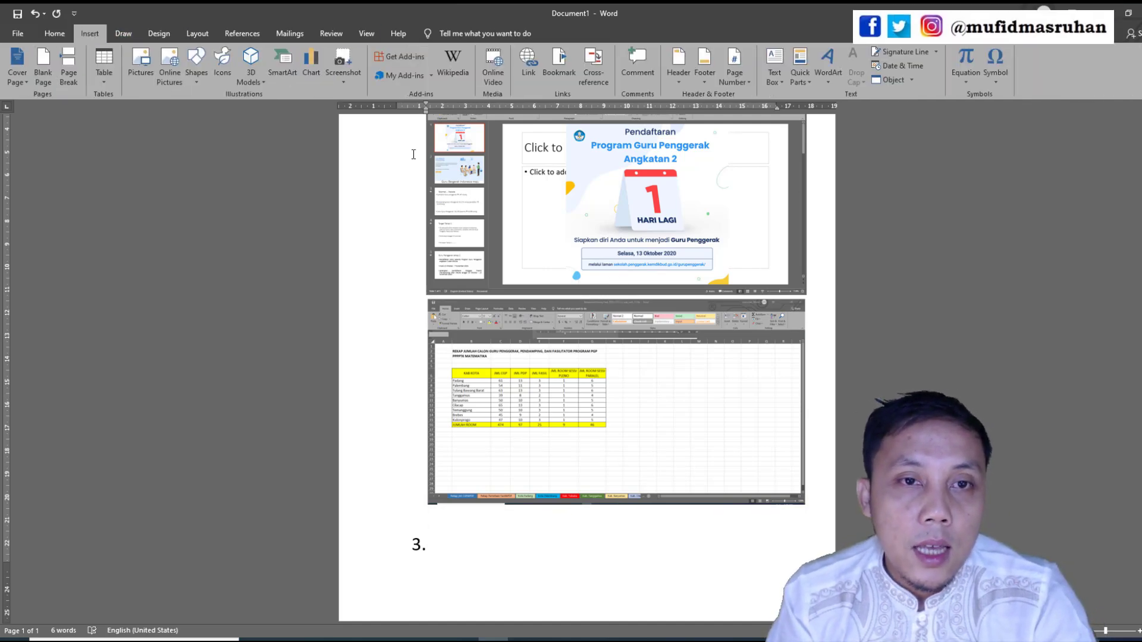
{"action": "left_click", "coordinate": [343, 81]}
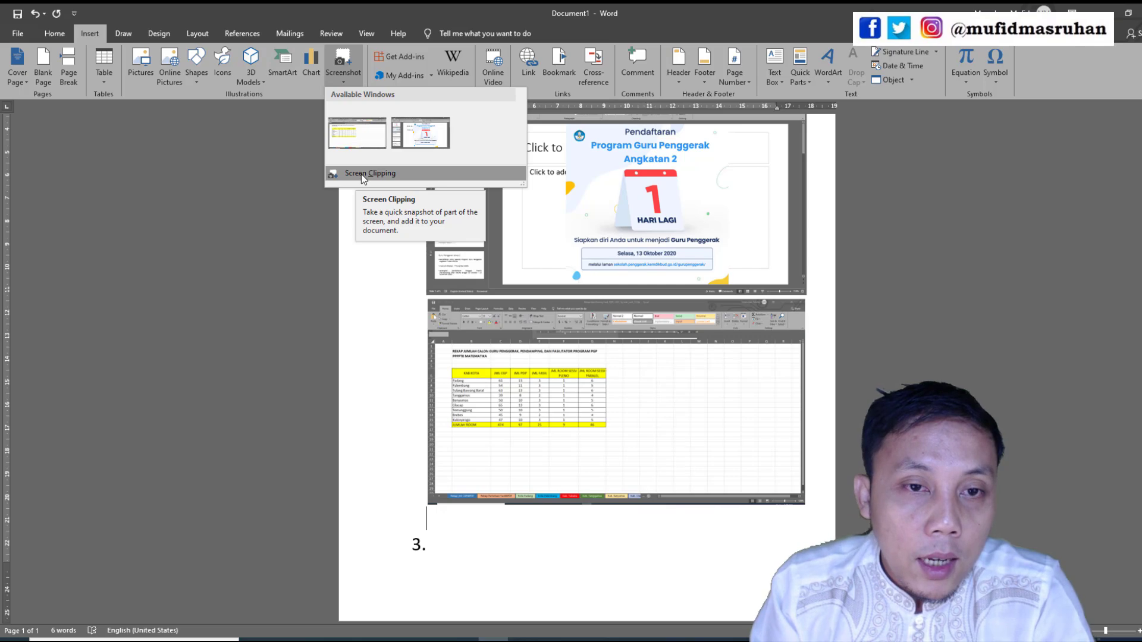
{"action": "left_click", "coordinate": [362, 174]}
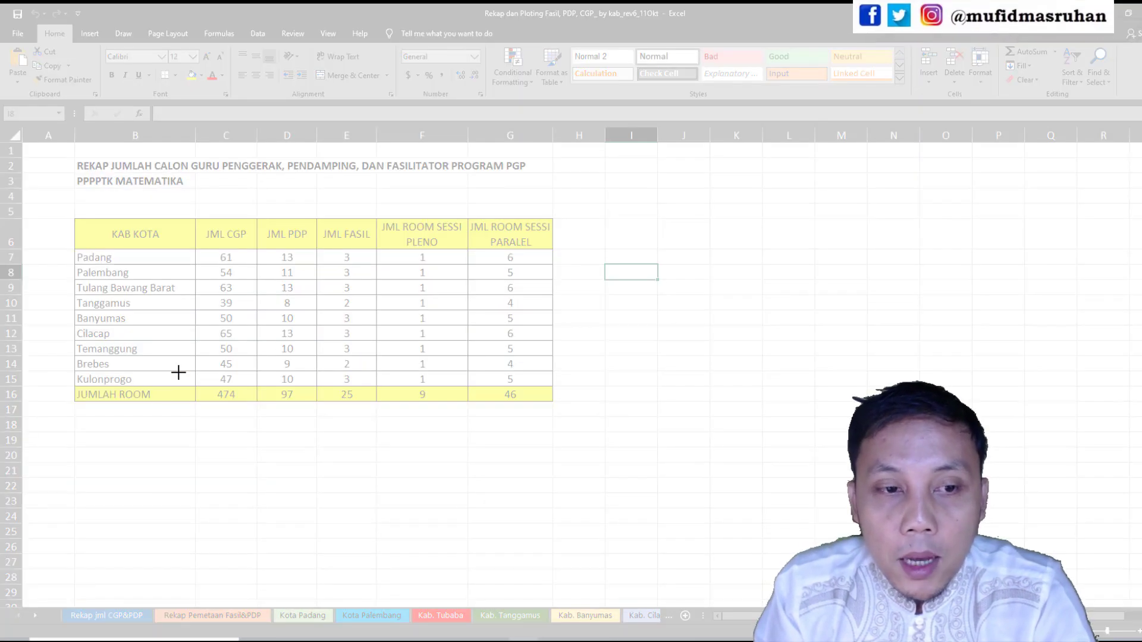
{"action": "left_click_drag", "start_coordinate": [76, 162], "coordinate": [555, 405]}
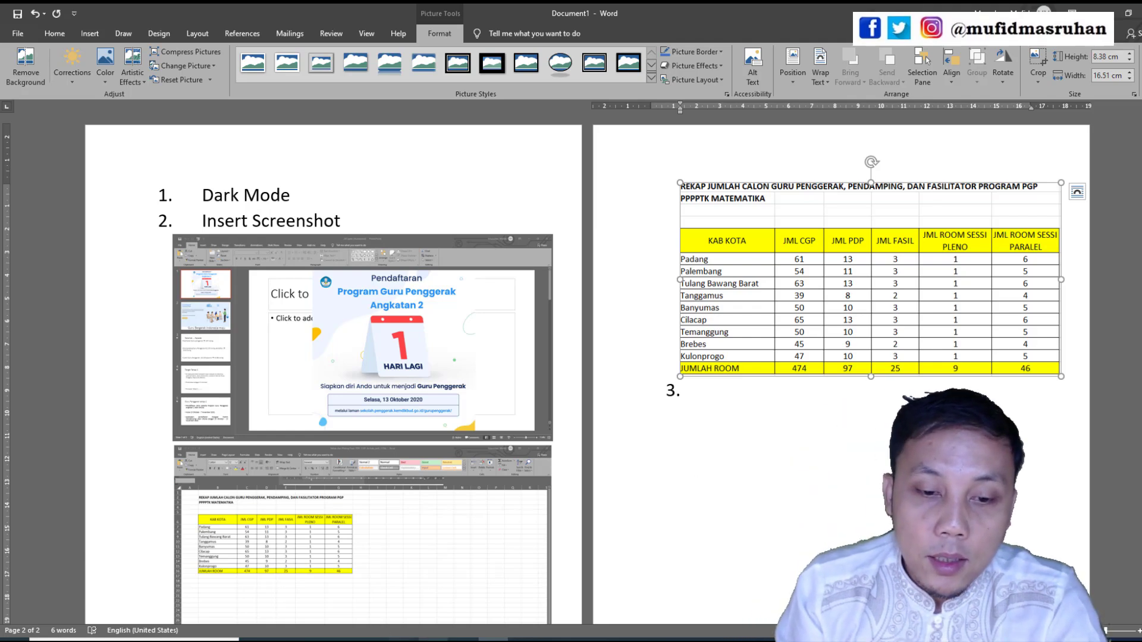
Switch to the browser, bring up Google image results for "logo ms word", and return to the Word document
{"action": "key", "text": "alt+Tab"}
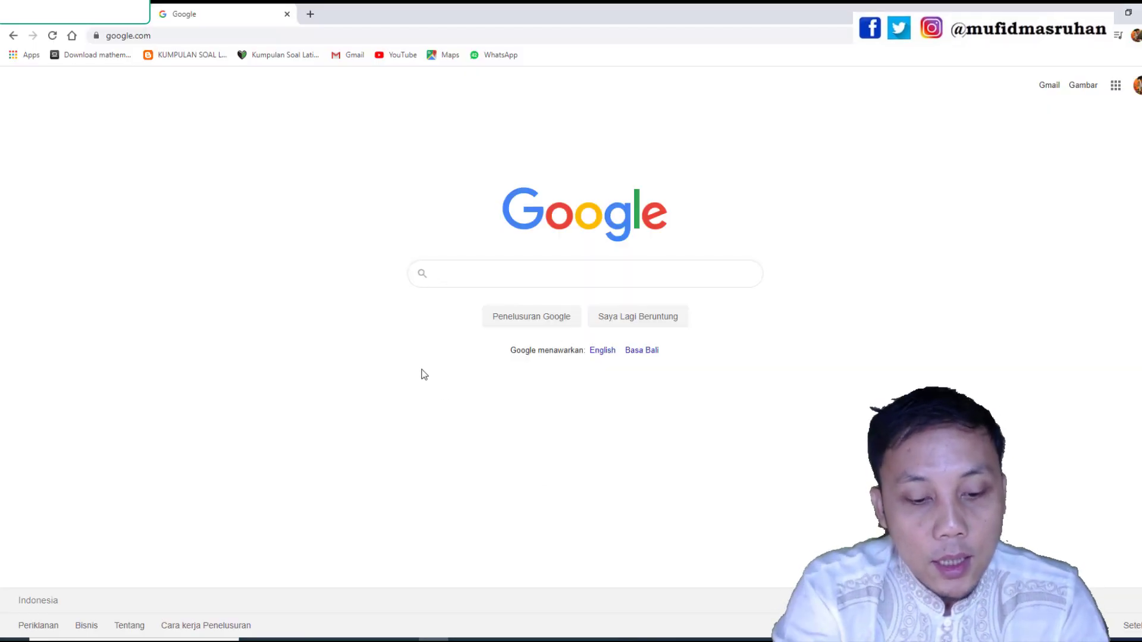
{"action": "type", "text": "logo"}
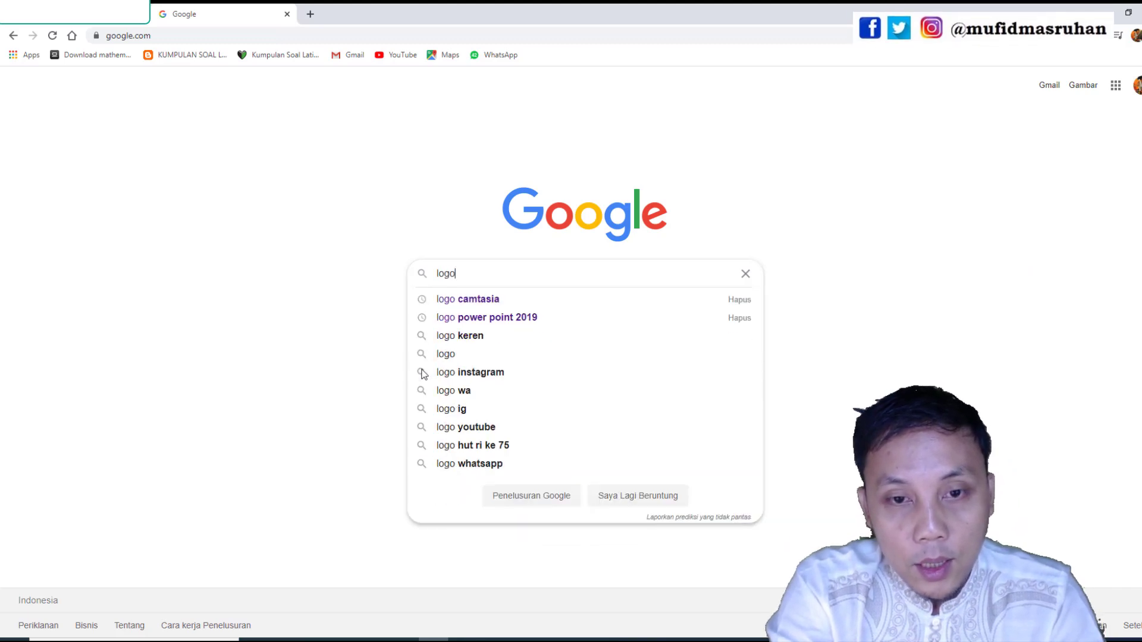
{"action": "type", "text": "s word"}
{"action": "key", "text": "Return"}
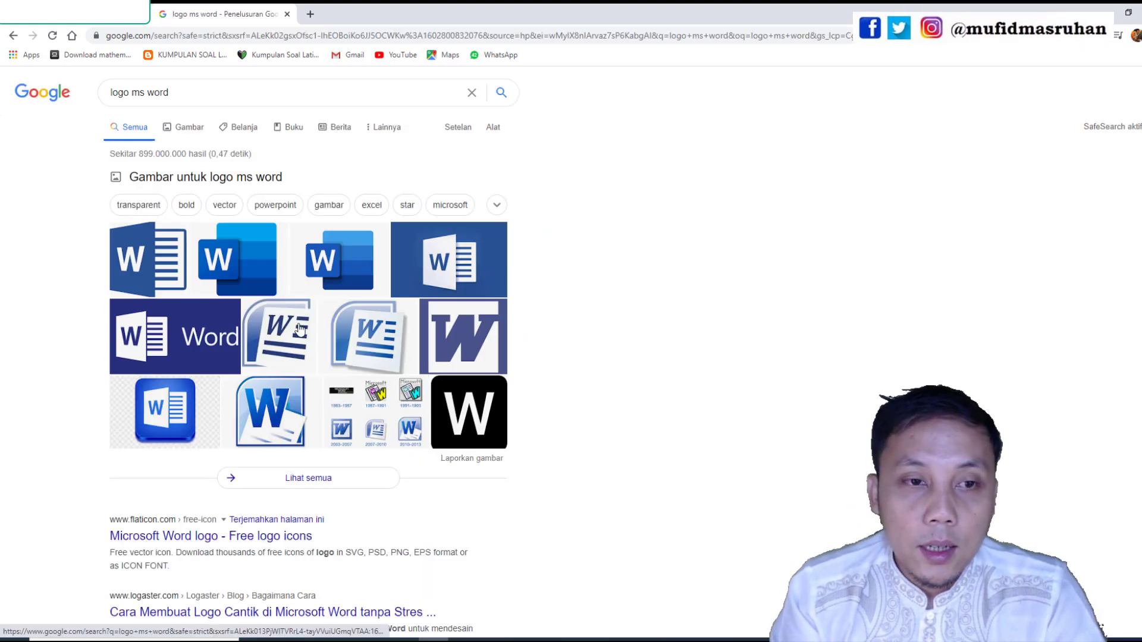
{"action": "left_click", "coordinate": [184, 127]}
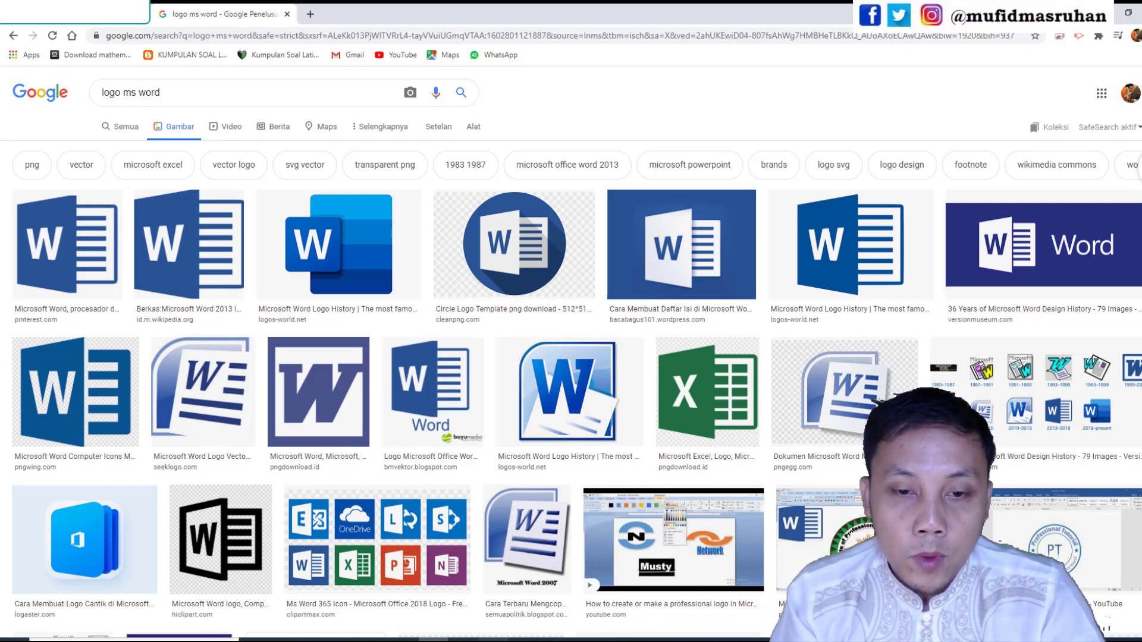
{"action": "left_click", "coordinate": [511, 636]}
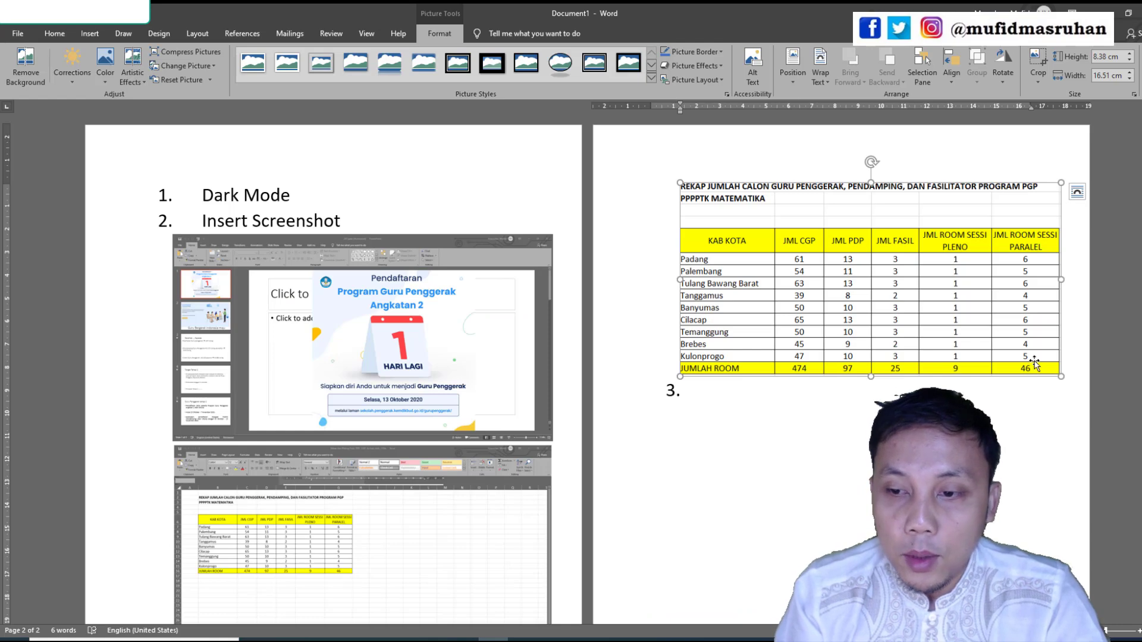
Replace the Excel table clipping above item 3 with a screen clipping of the blue Word logo from the Google image results
{"action": "left_click", "coordinate": [1071, 364]}
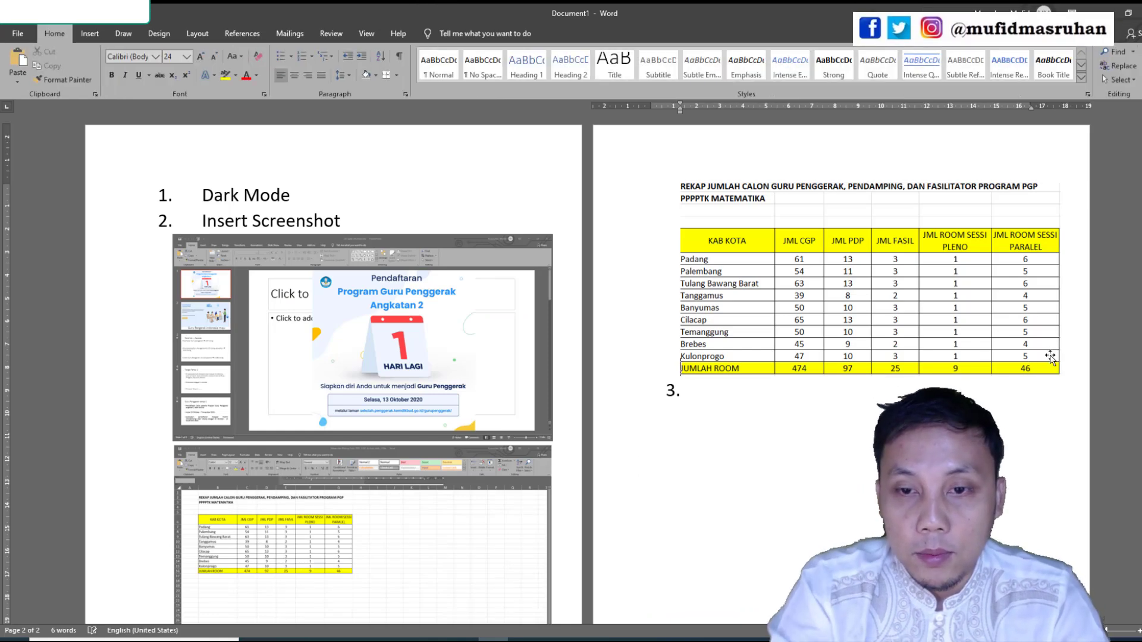
{"action": "left_click", "coordinate": [735, 346]}
{"action": "key", "text": "Delete"}
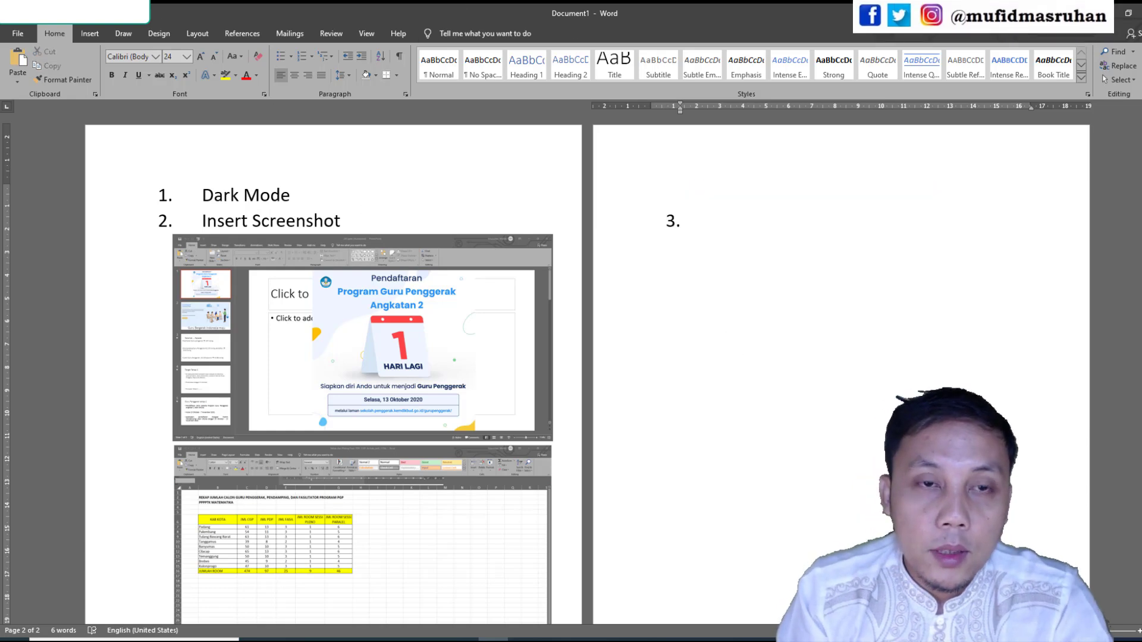
{"action": "left_click", "coordinate": [90, 34]}
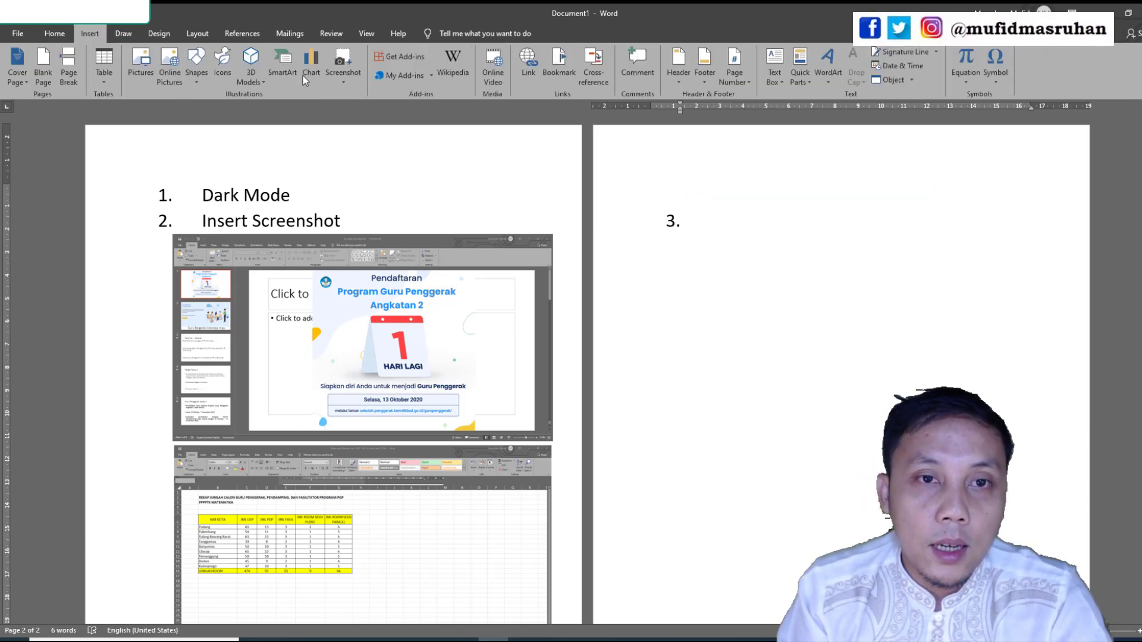
{"action": "left_click", "coordinate": [345, 83]}
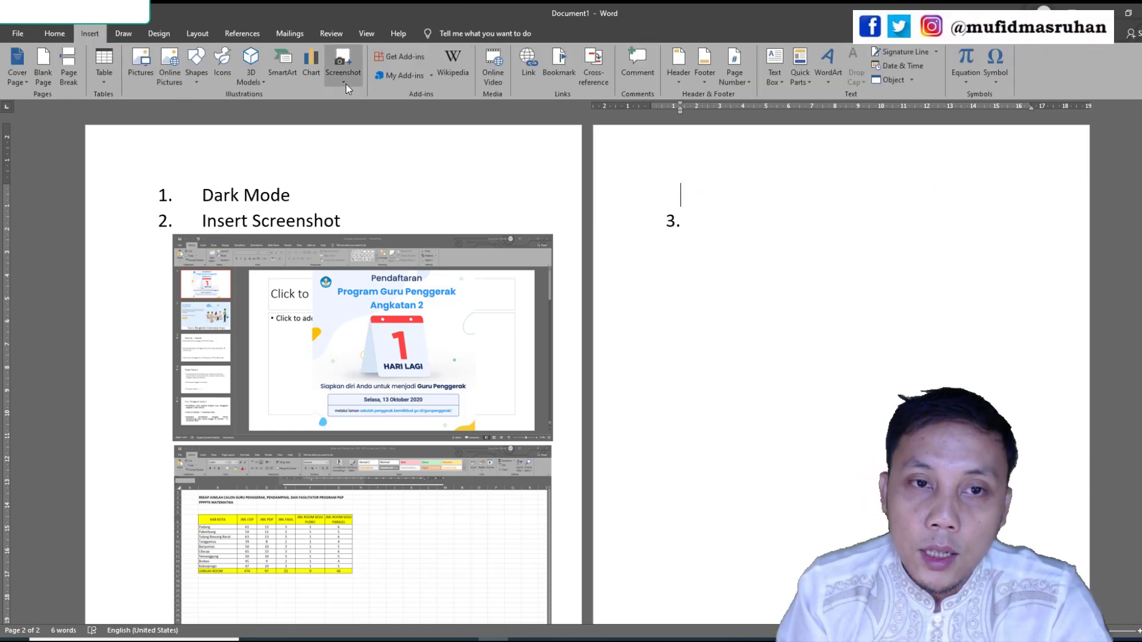
{"action": "left_click", "coordinate": [376, 177]}
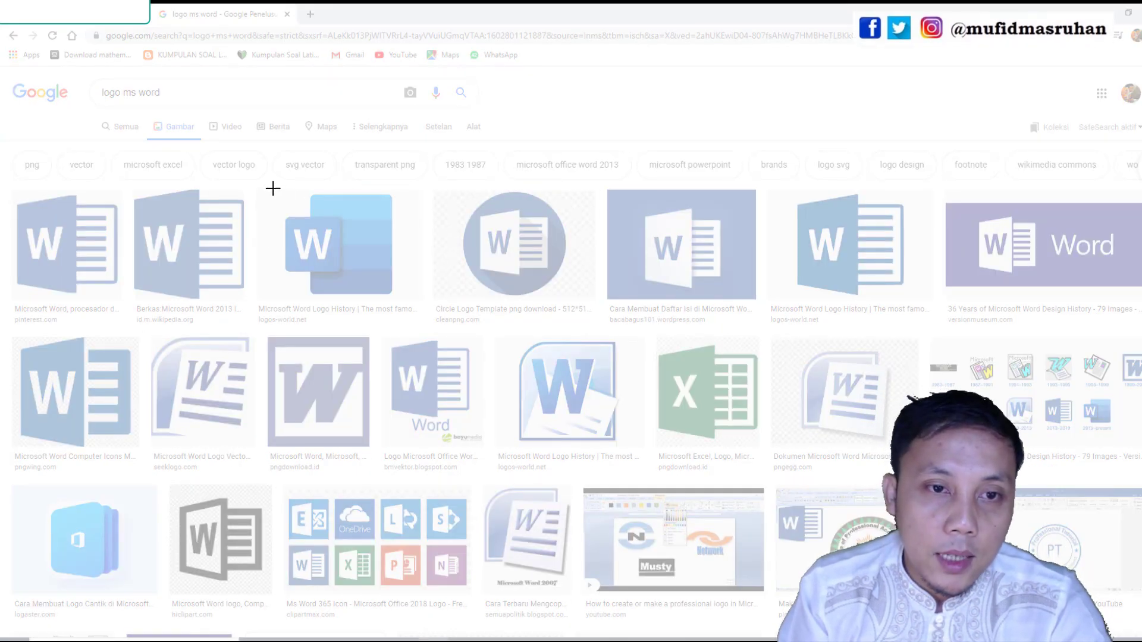
{"action": "left_click_drag", "start_coordinate": [299, 231], "coordinate": [414, 299]}
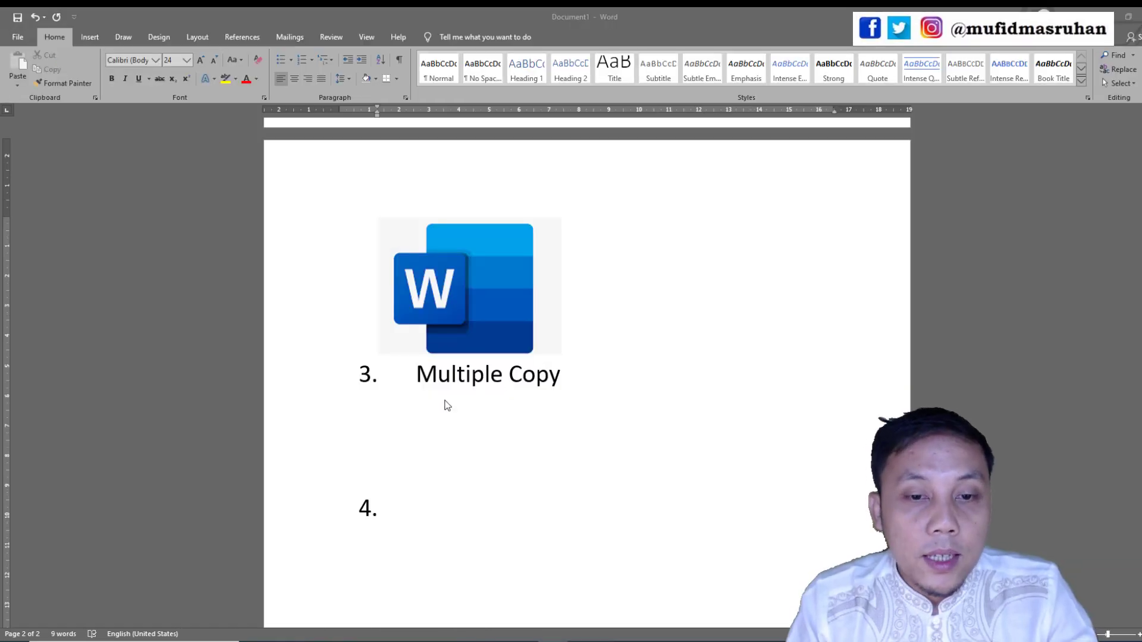
Add the lines "Copy 1", "Copy 2" and "Copy 3" below the "Multiple Copy" heading, leaving a blank line after the heading
{"action": "left_click_drag", "start_coordinate": [416, 376], "coordinate": [538, 370]}
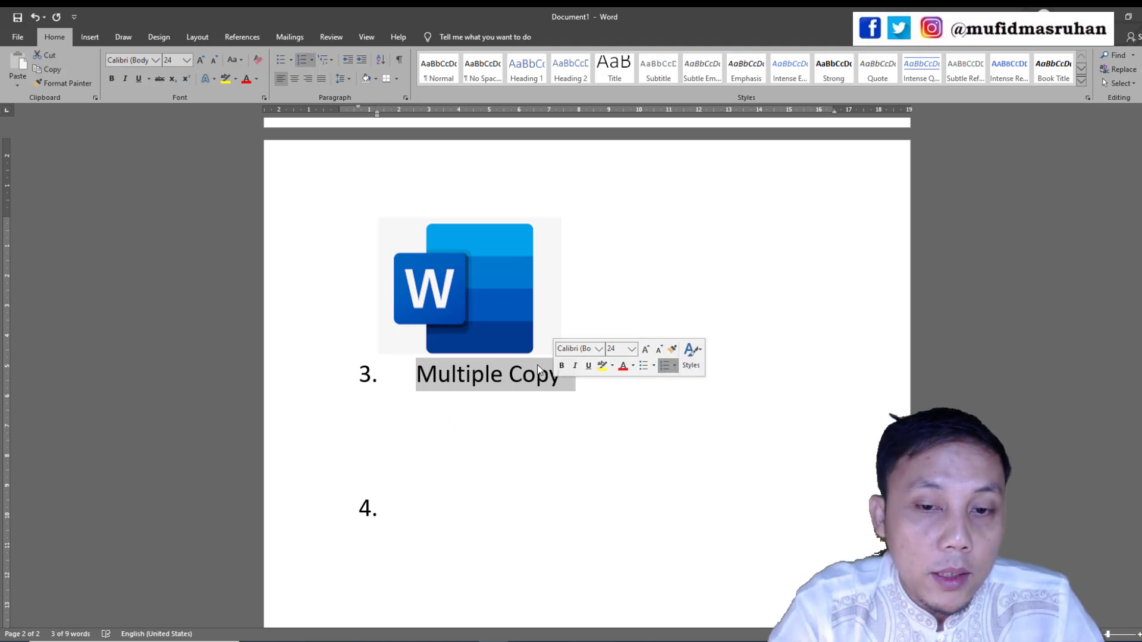
{"action": "left_click", "coordinate": [507, 431]}
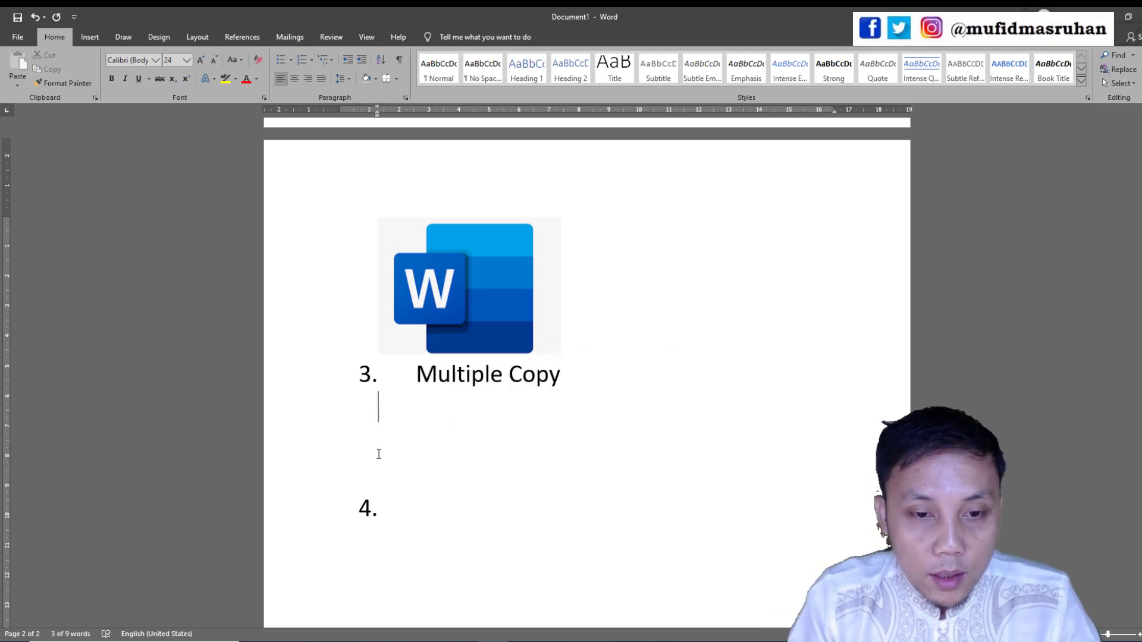
{"action": "key", "text": "Return"}
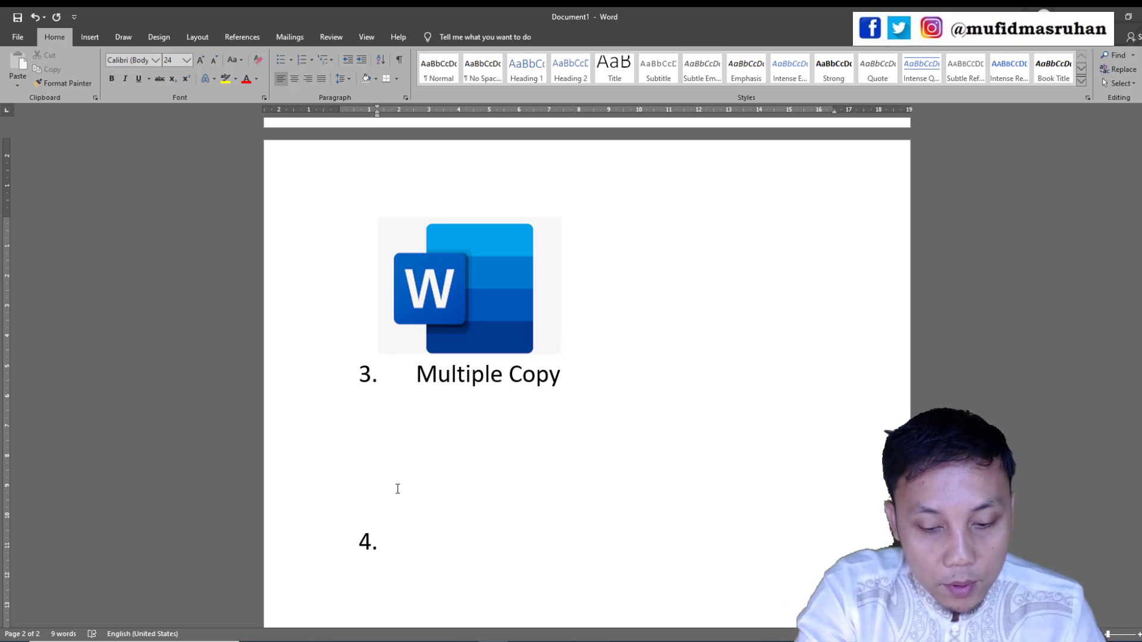
{"action": "type", "text": "Co"}
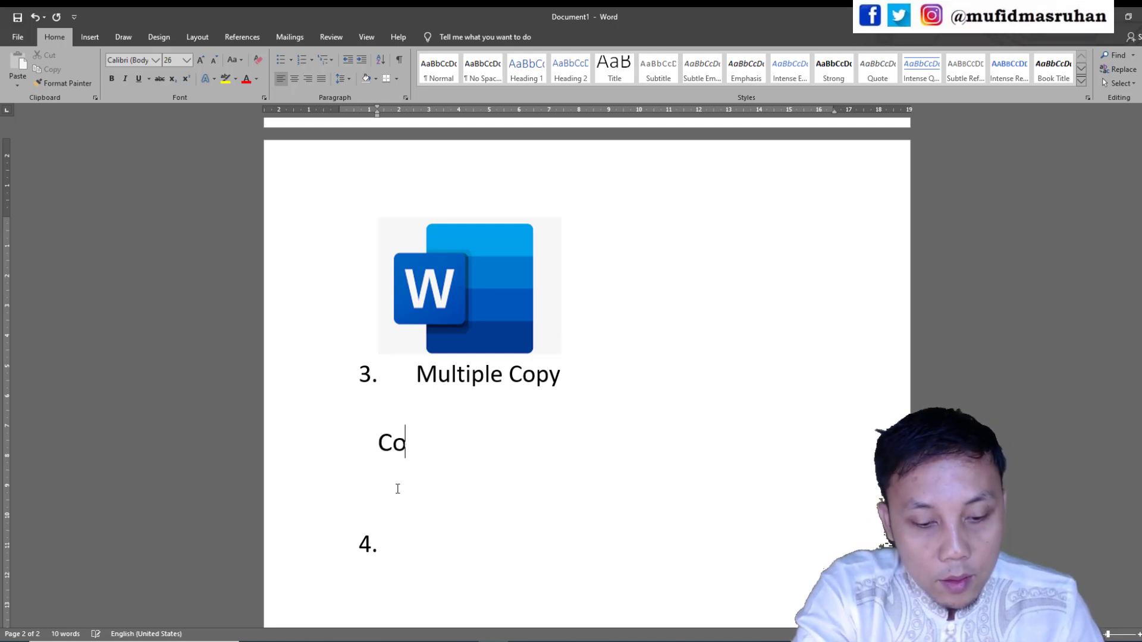
{"action": "type", "text": "py 1"}
{"action": "key", "text": "Return"}
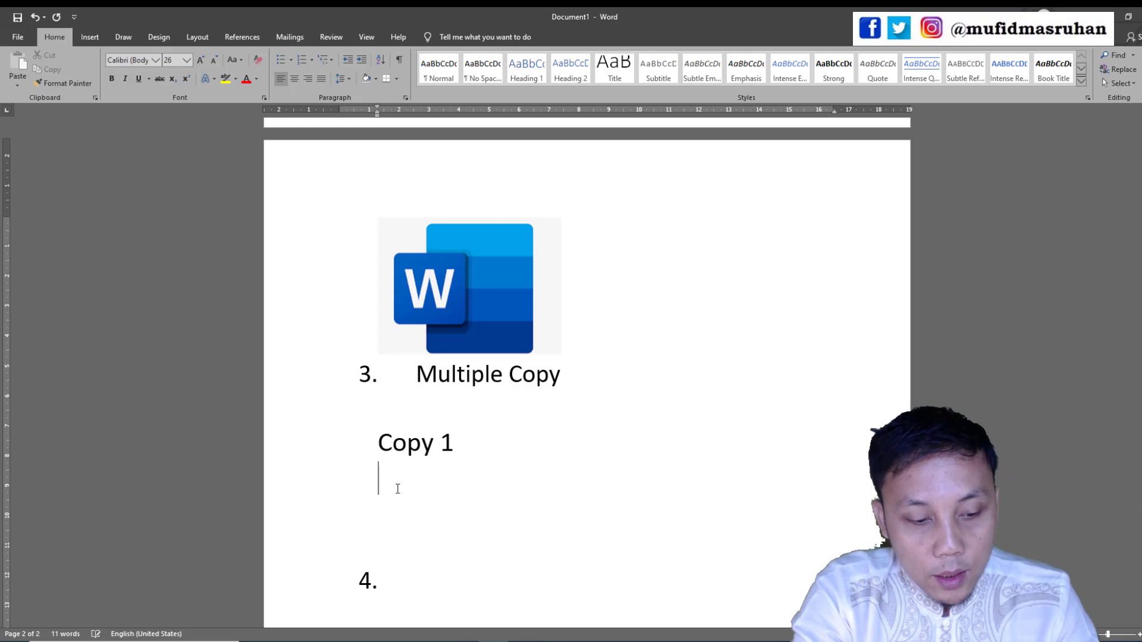
{"action": "type", "text": "copy"}
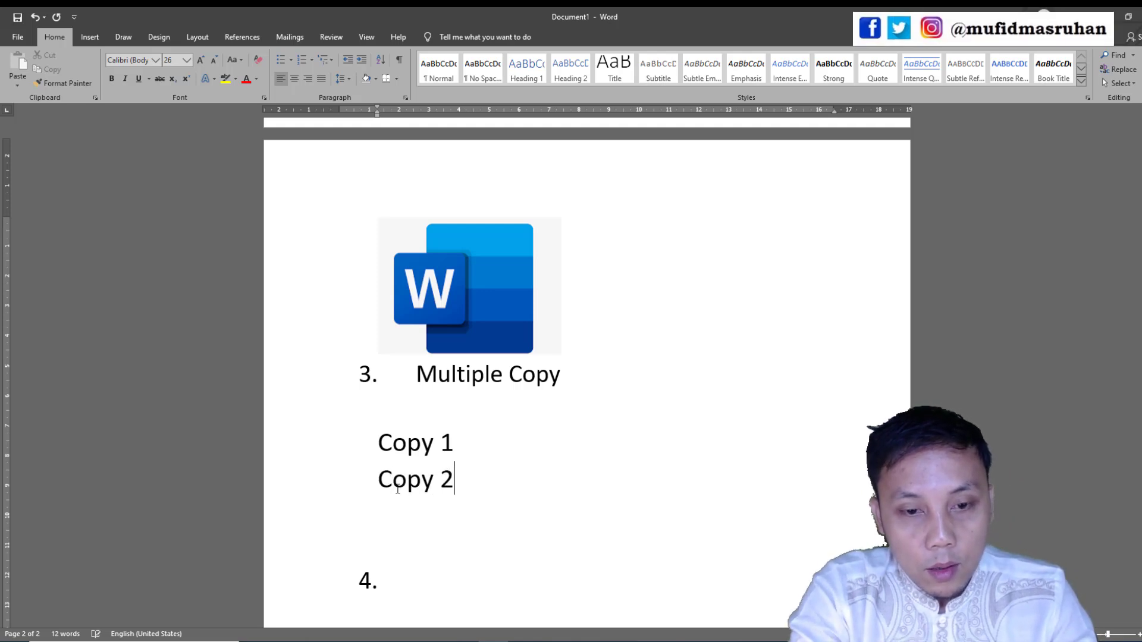
{"action": "type", "text": "copy"}
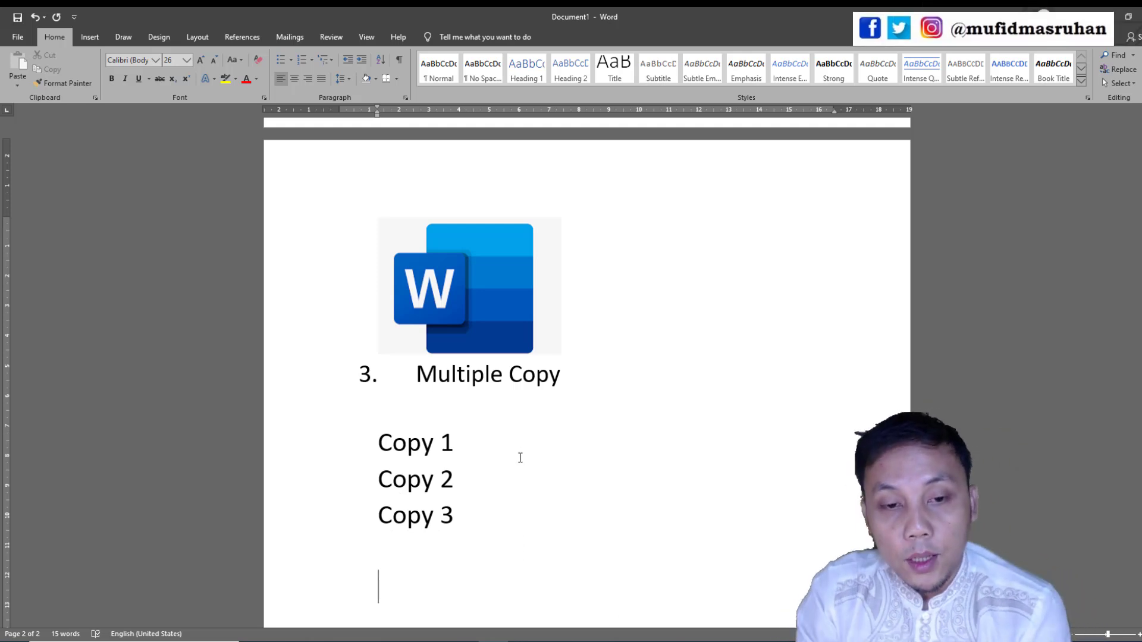
Copy the lines "Copy 1", "Copy 2" and "Copy 3" to the clipboard one after another as separate items
{"action": "scroll", "coordinate": [512, 441], "scroll_direction": "down", "scroll_amount": 1}
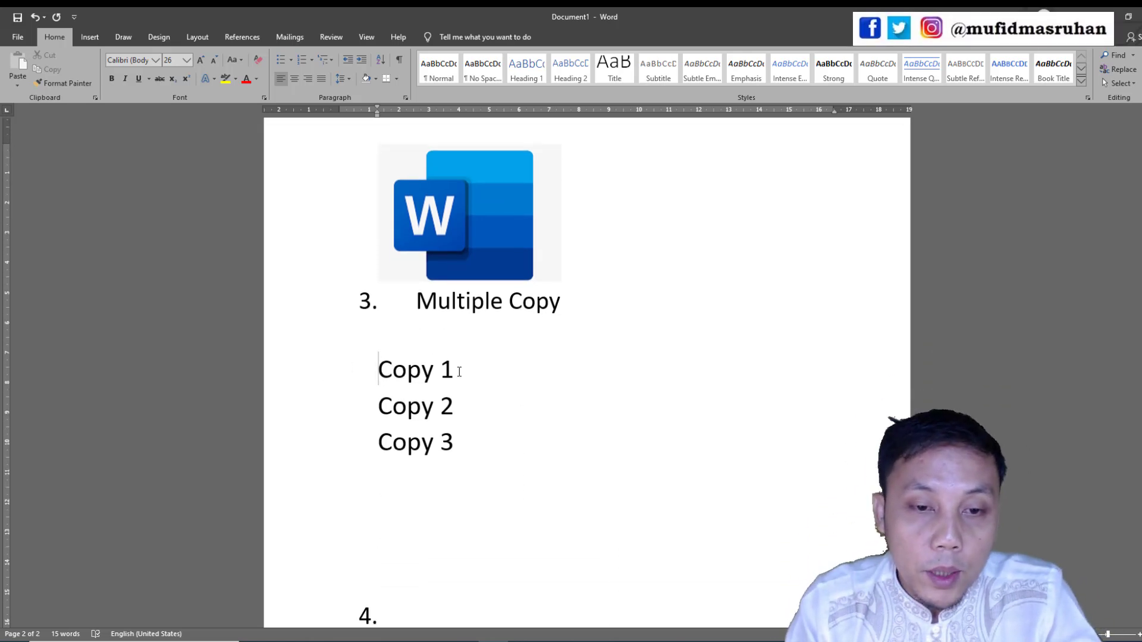
{"action": "right_click", "coordinate": [461, 376]}
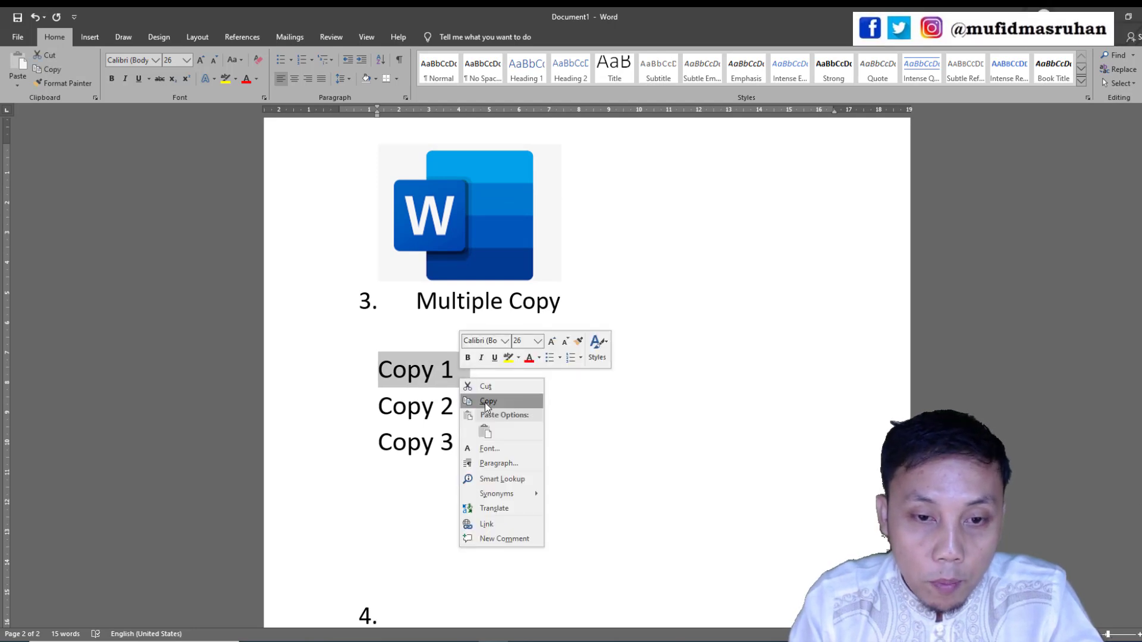
{"action": "left_click", "coordinate": [485, 398]}
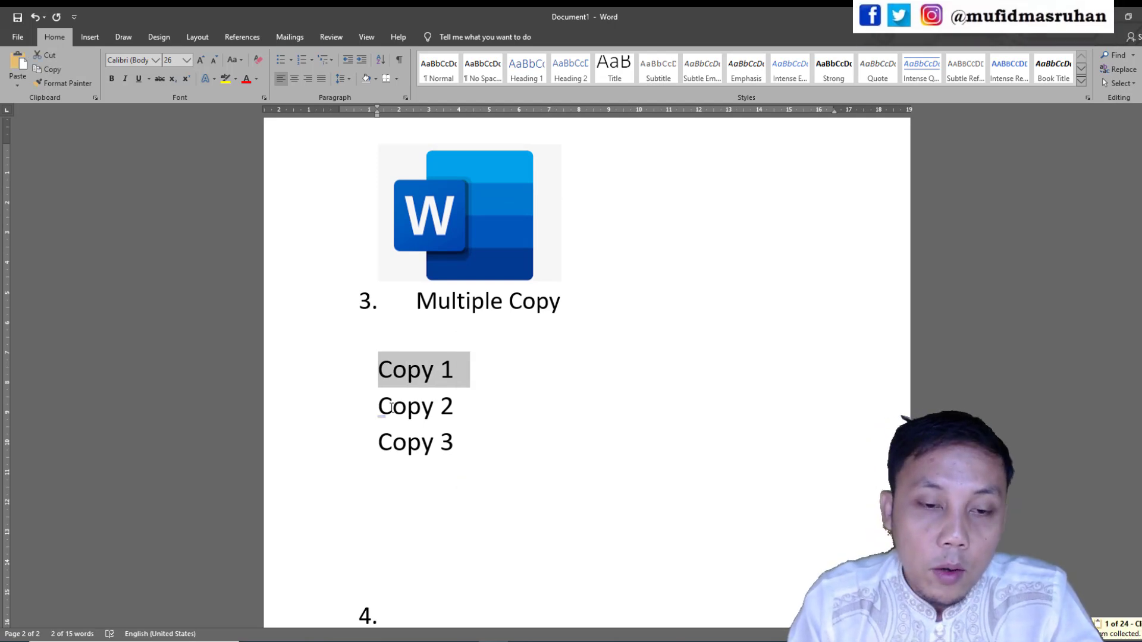
{"action": "left_click_drag", "start_coordinate": [381, 411], "coordinate": [458, 418]}
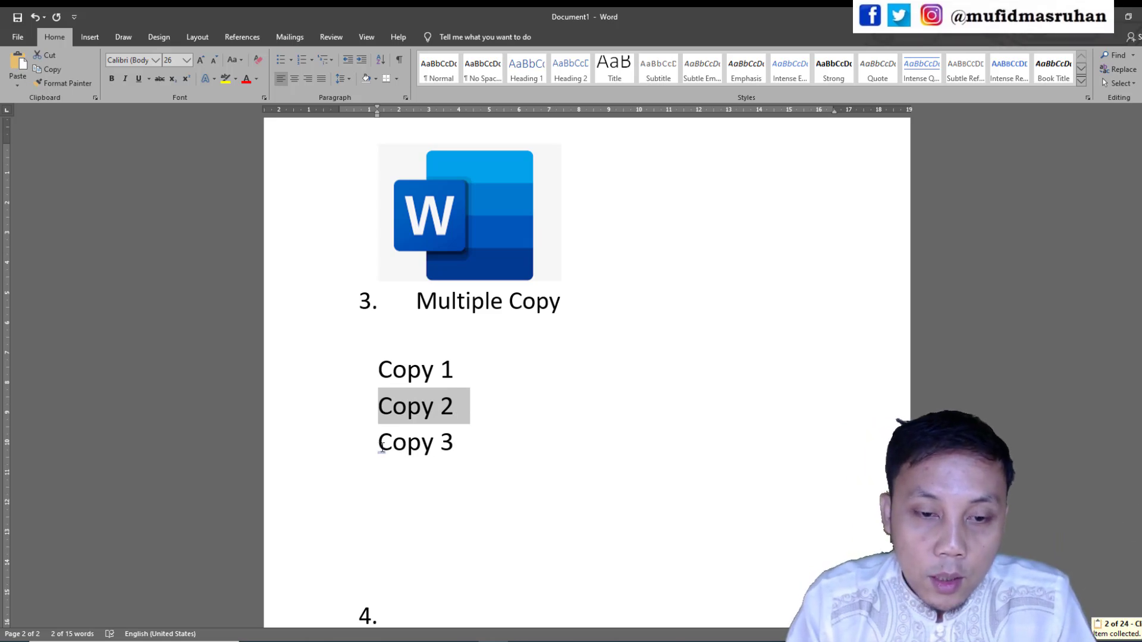
{"action": "left_click_drag", "start_coordinate": [378, 443], "coordinate": [443, 445]}
{"action": "key", "text": "ctrl+c"}
Paste the last copied item below the three lines, leaving one blank line in between
{"action": "left_click", "coordinate": [433, 476]}
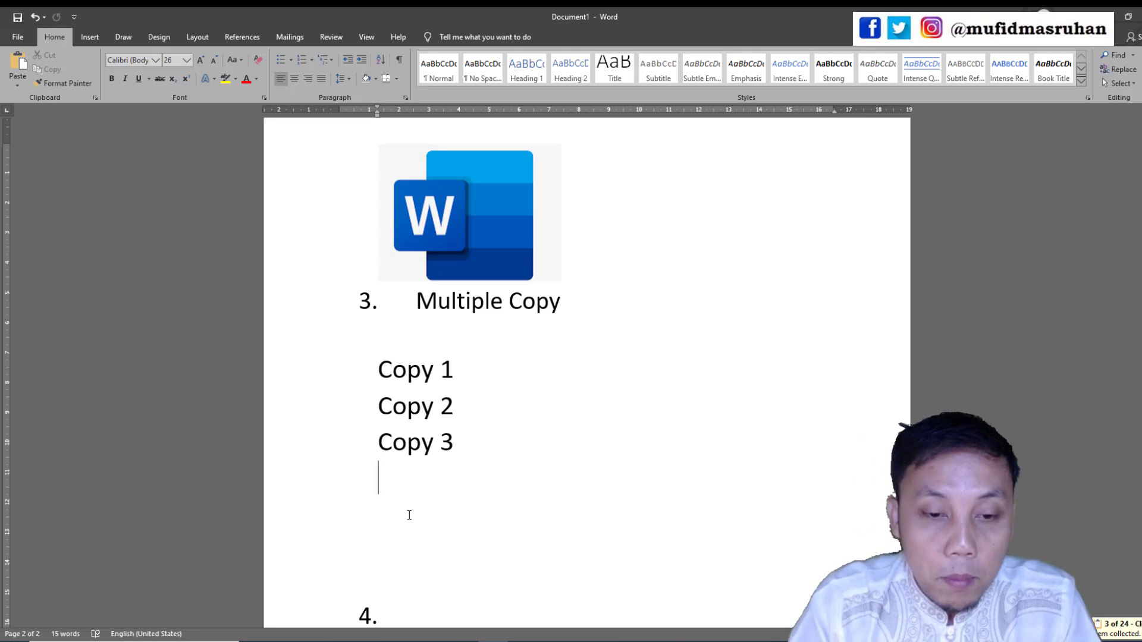
{"action": "key", "text": "Return"}
{"action": "key", "text": "ctrl+v"}
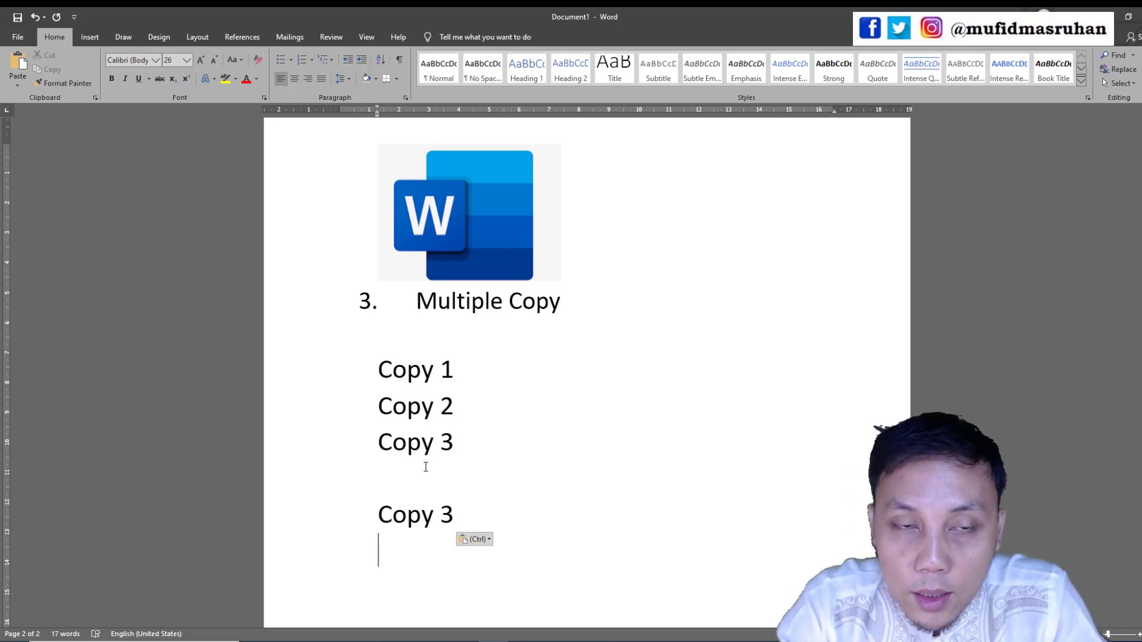
Open the clipboard history and paste its items "Copy 3", "Copy 2" and "Copy 1" individually below the pasted line
{"action": "scroll", "coordinate": [478, 446], "scroll_direction": "down", "scroll_amount": 1}
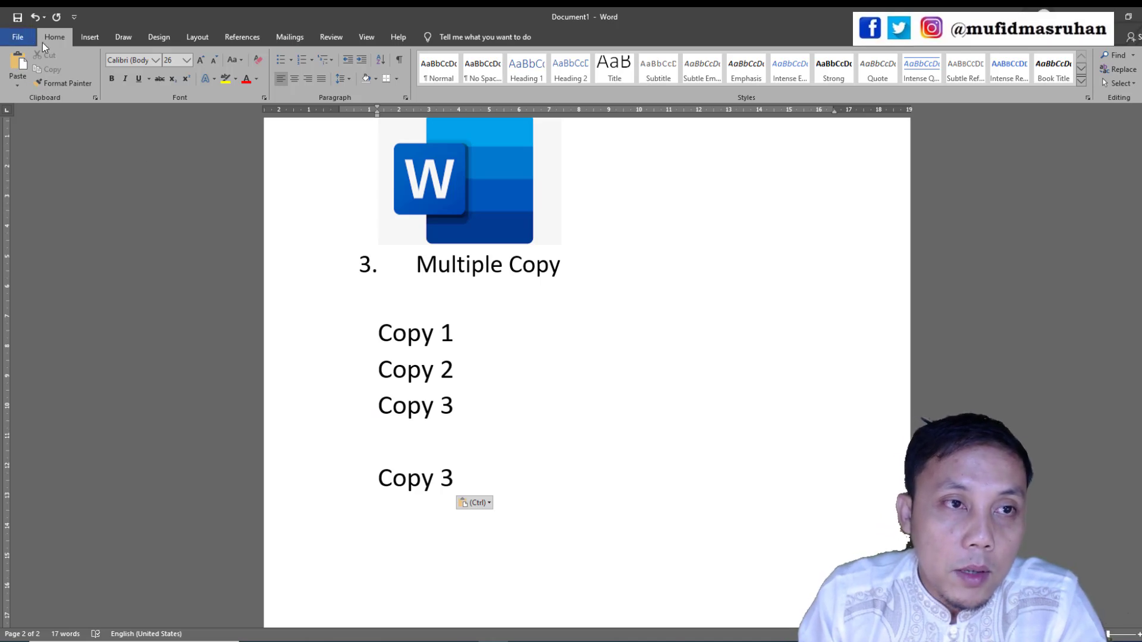
{"action": "left_click", "coordinate": [95, 99]}
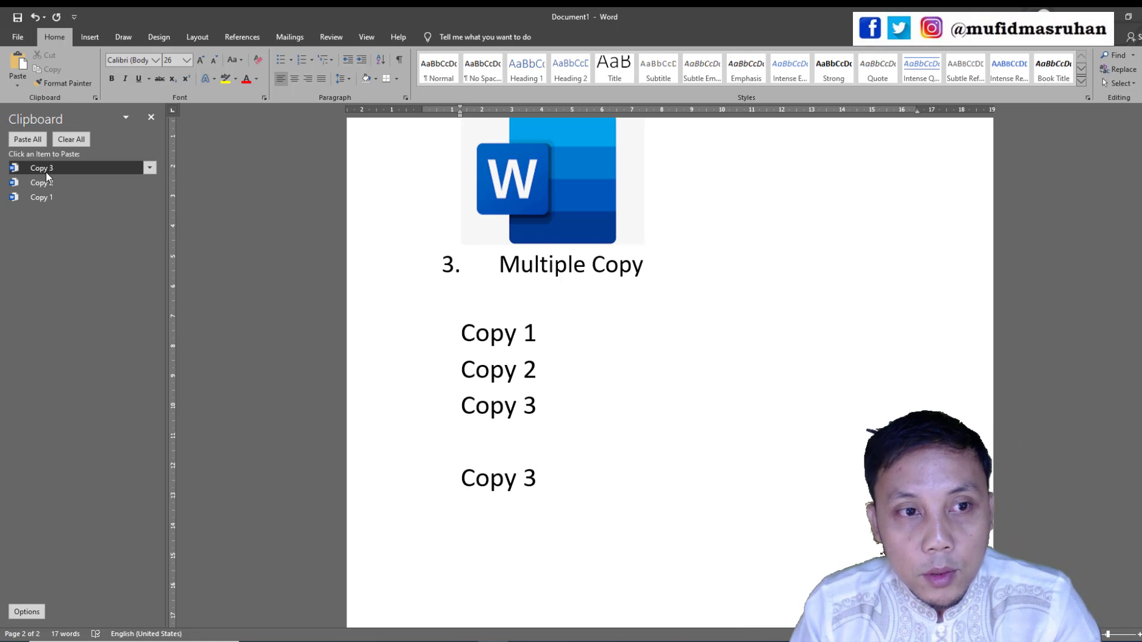
{"action": "left_click", "coordinate": [149, 168]}
{"action": "left_click", "coordinate": [116, 181]}
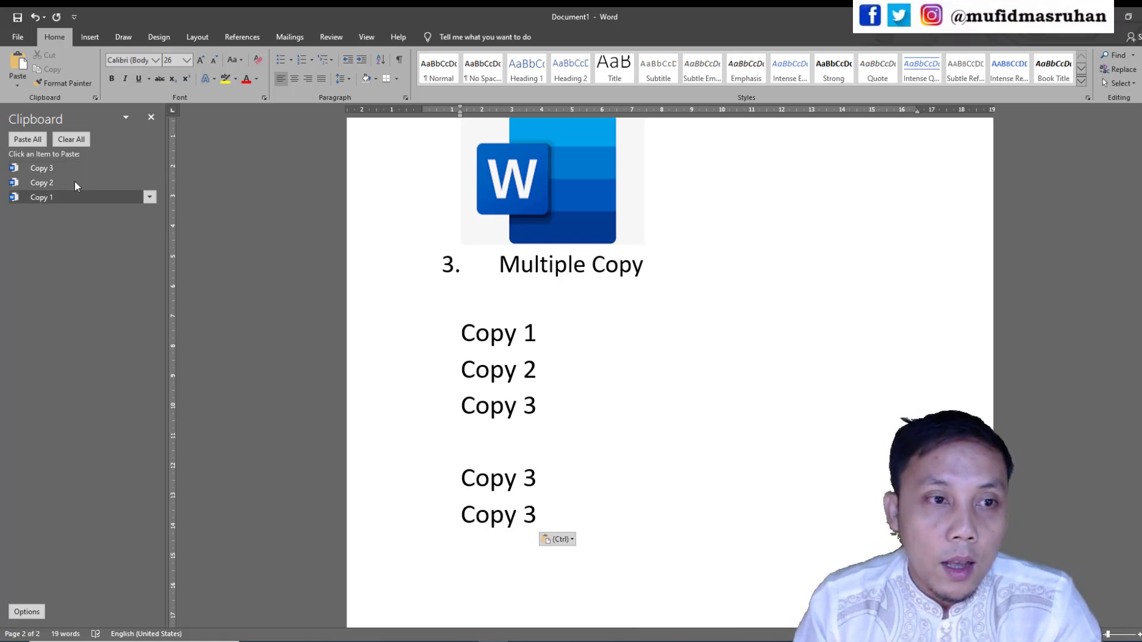
{"action": "left_click", "coordinate": [150, 184]}
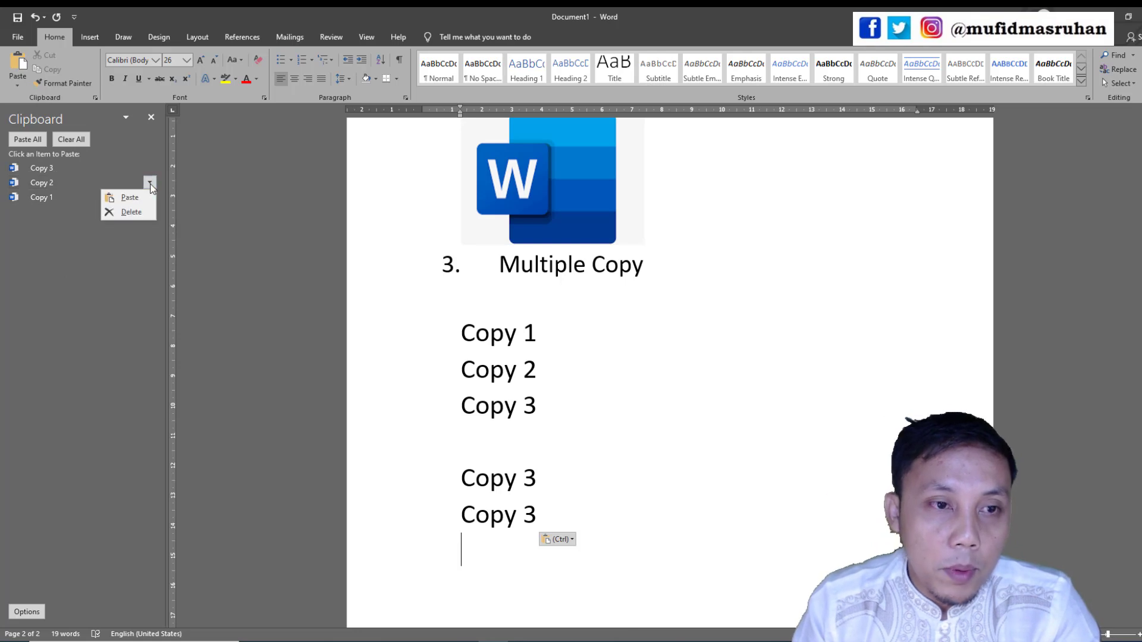
{"action": "left_click", "coordinate": [113, 195]}
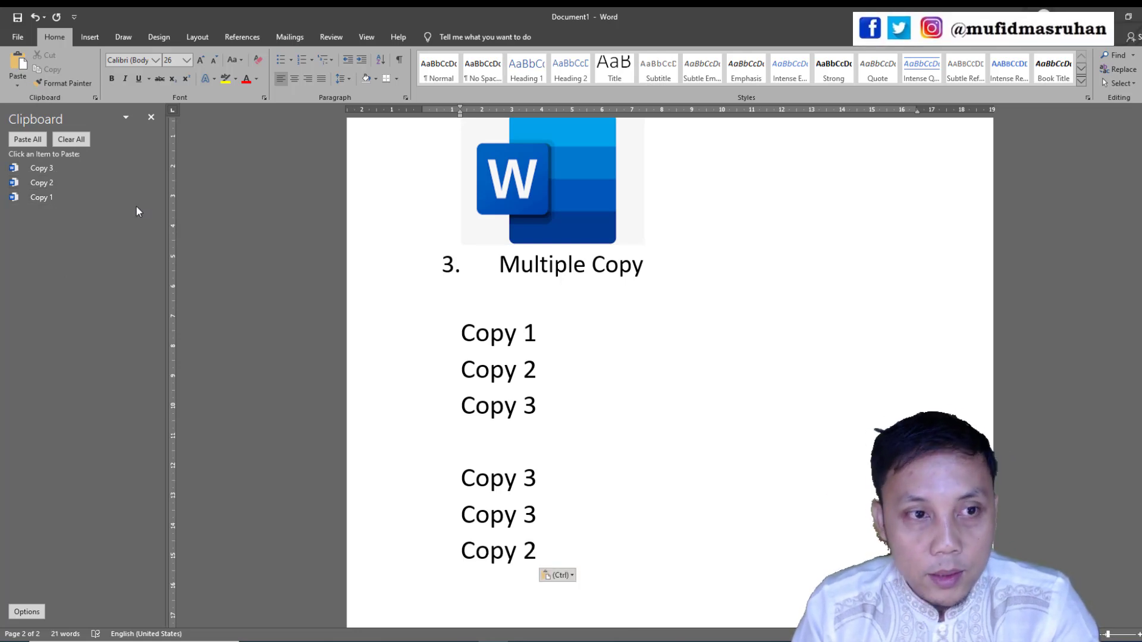
{"action": "left_click", "coordinate": [149, 200]}
{"action": "left_click", "coordinate": [113, 210]}
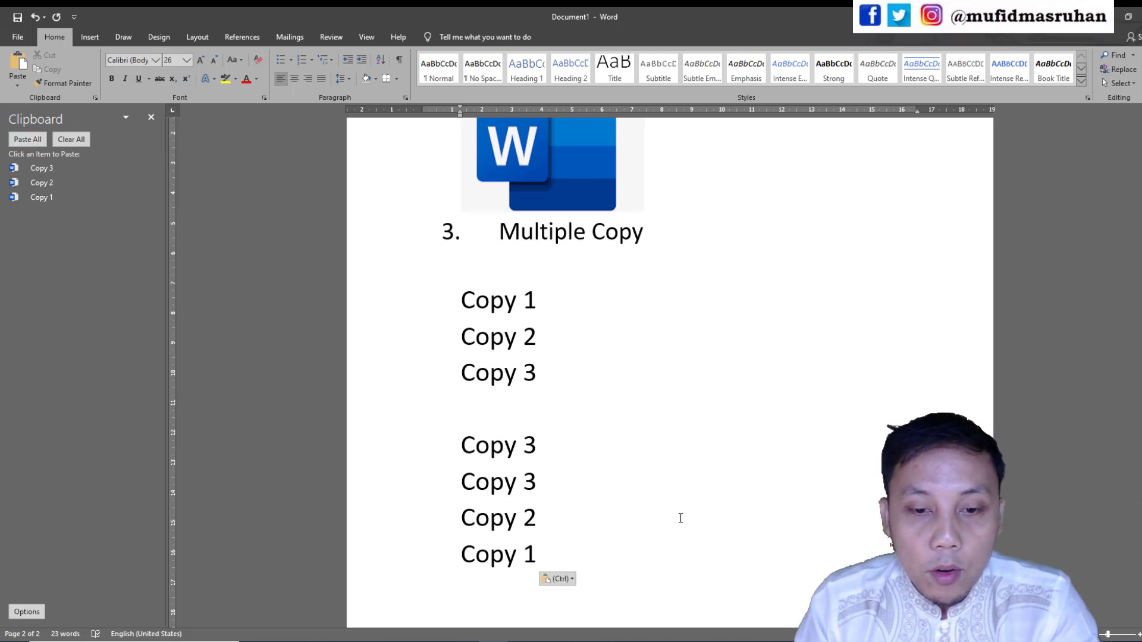
Paste all collected clipboard items at once below the individually pasted lines, and close and reopen the clipboard history
{"action": "scroll", "coordinate": [595, 493], "scroll_direction": "down", "scroll_amount": 1}
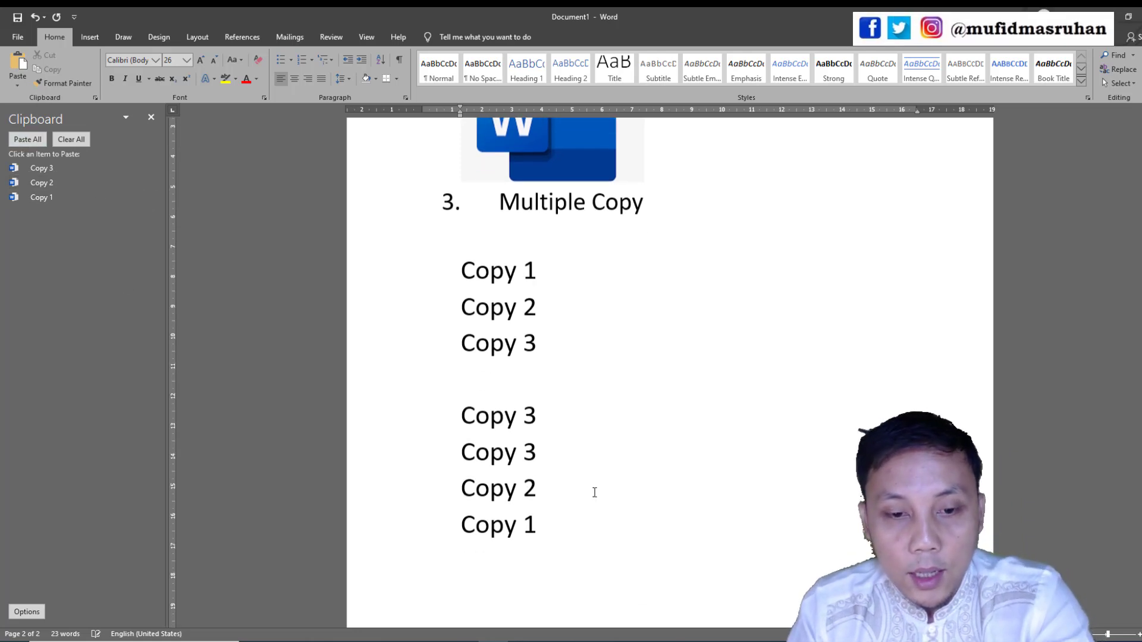
{"action": "left_click", "coordinate": [28, 139]}
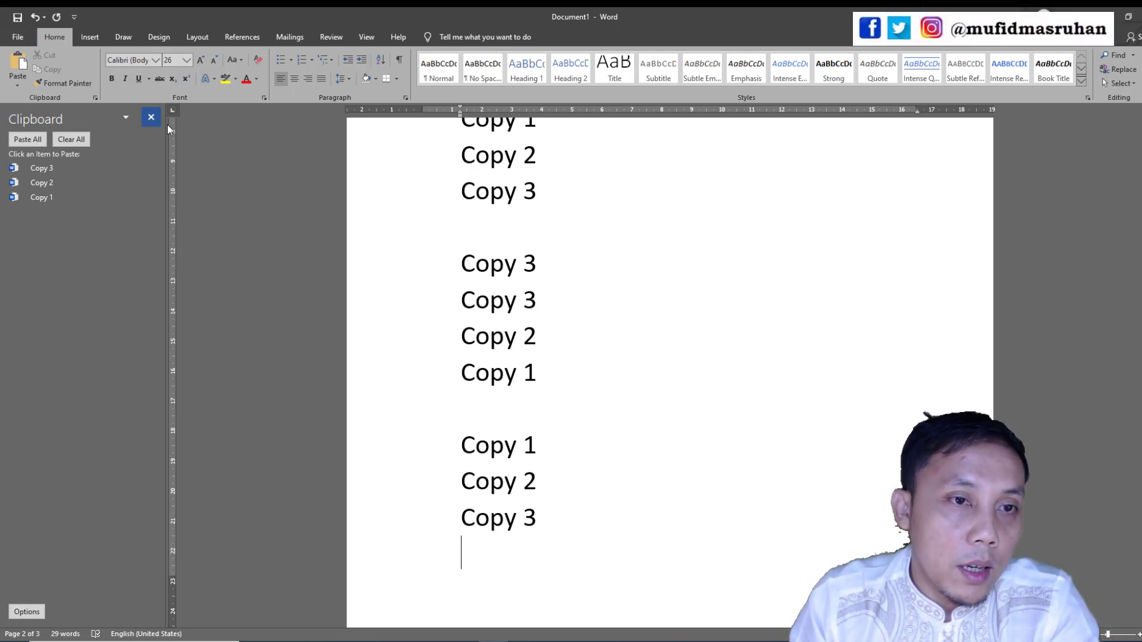
{"action": "left_click", "coordinate": [151, 117]}
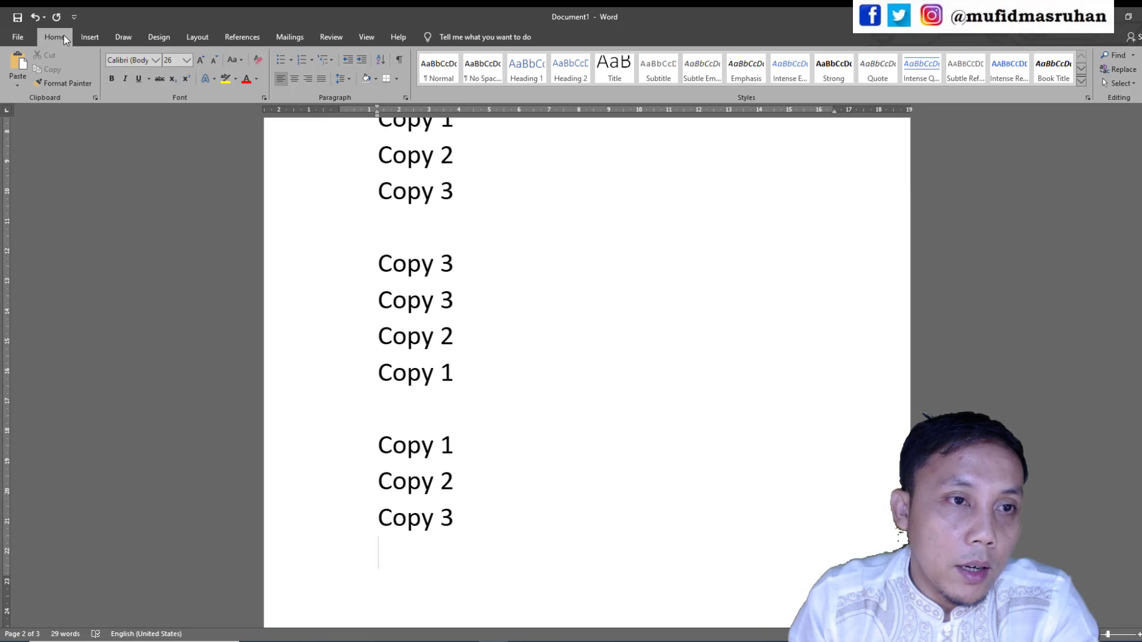
{"action": "left_click", "coordinate": [94, 97]}
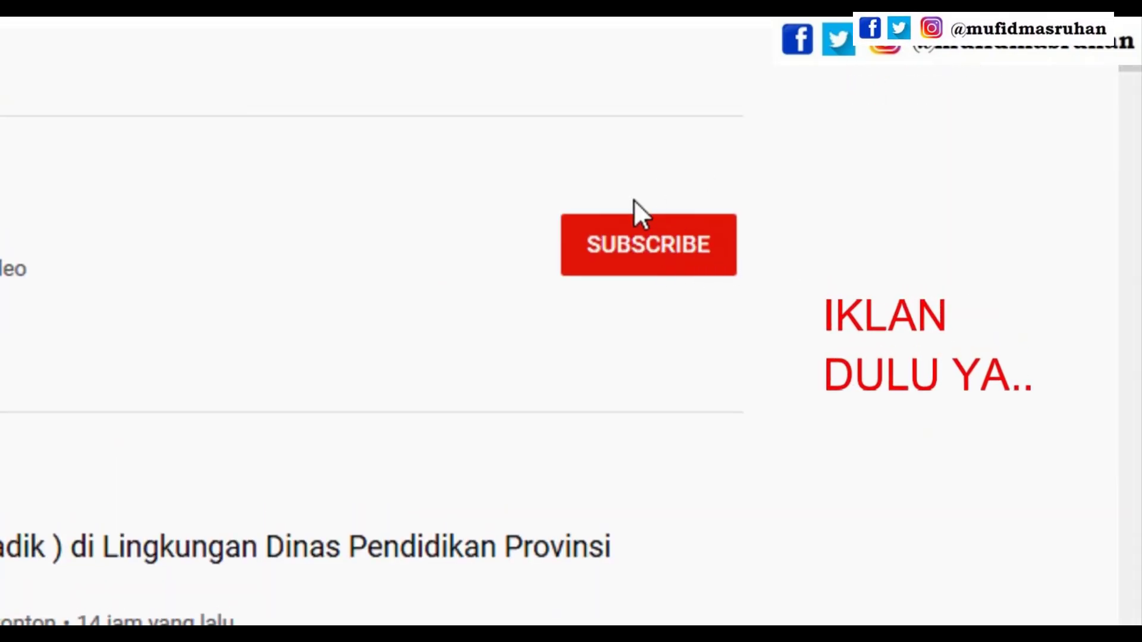
On the YouTube channel page, subscribe to the channel and set its notifications to "Semua"
{"action": "left_click", "coordinate": [650, 257]}
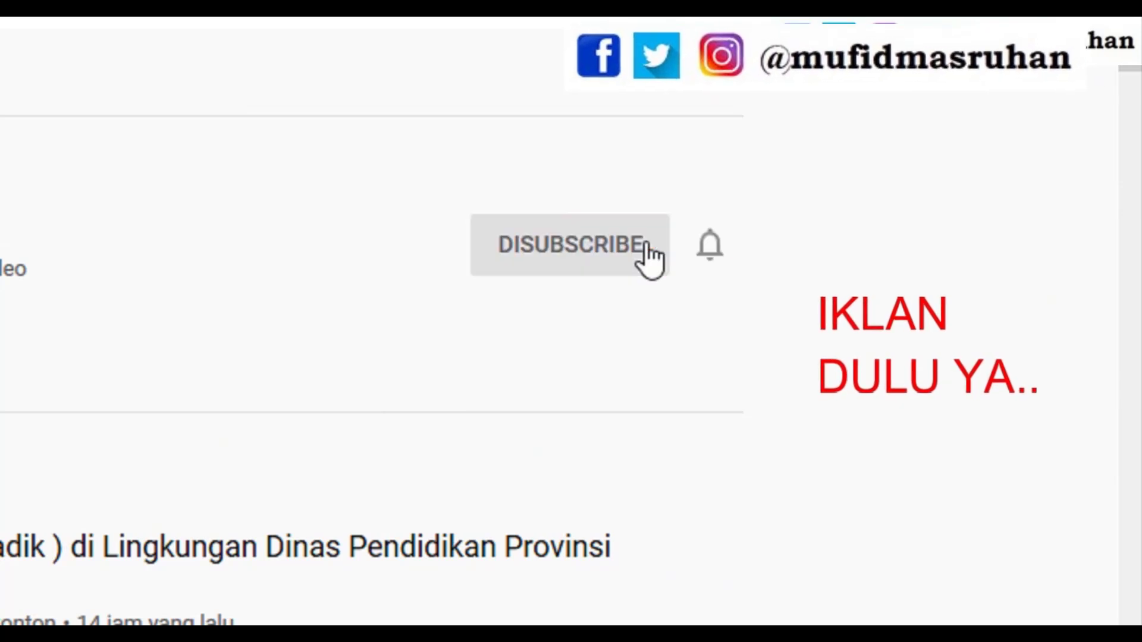
{"action": "left_click", "coordinate": [713, 262]}
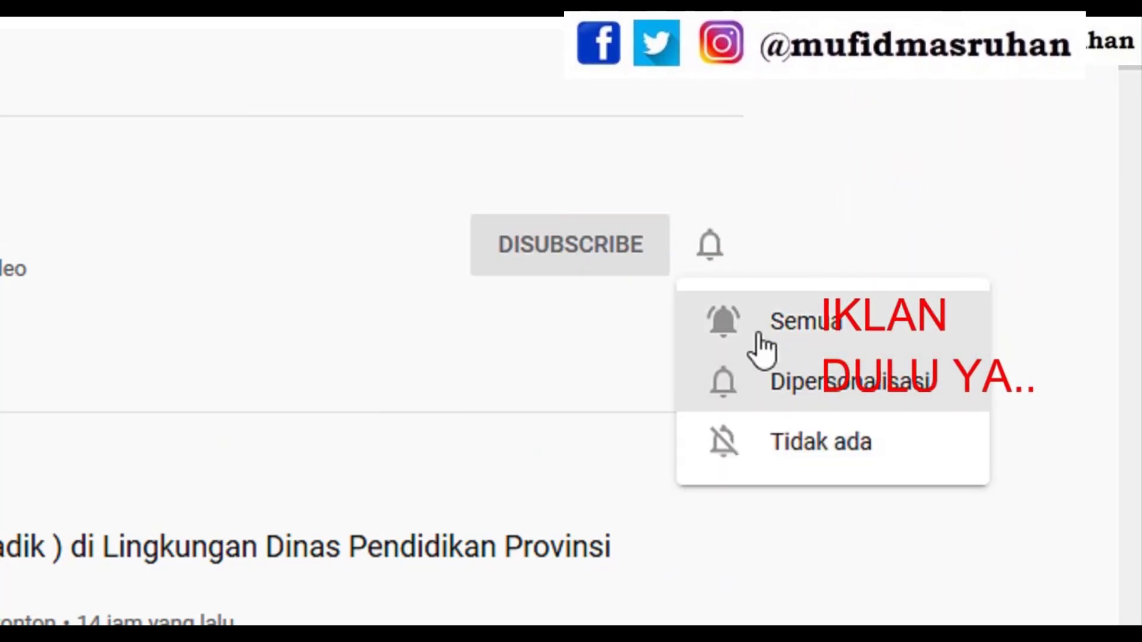
{"action": "left_click", "coordinate": [761, 324]}
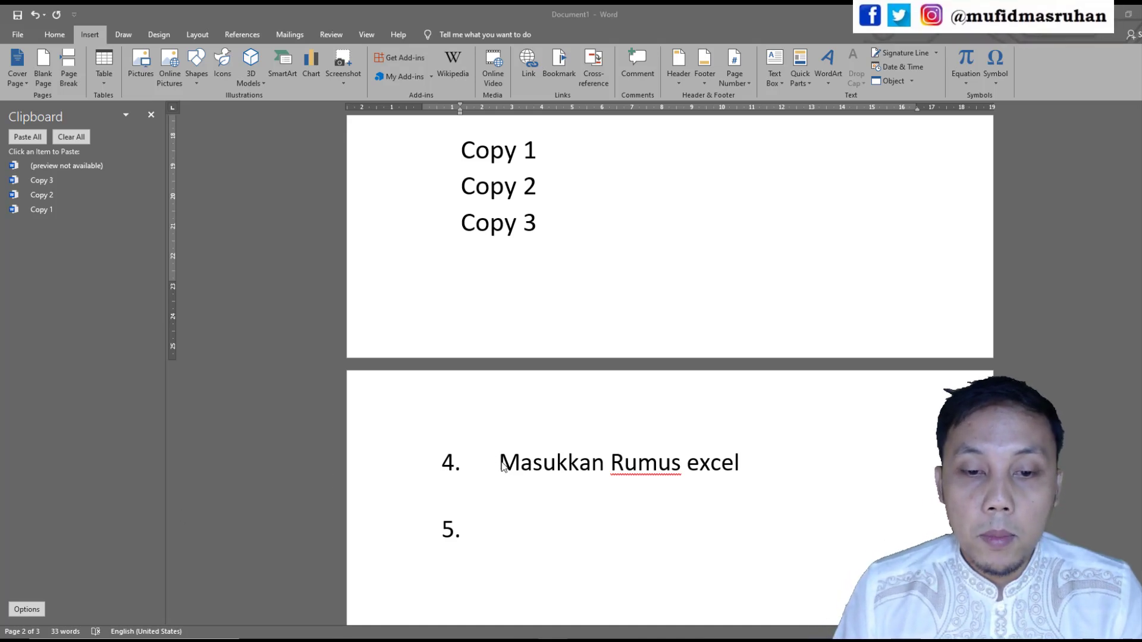
Switch to the Excel workbook and copy the recap table B6:G16, from the KAB KOTA header through the JUMLAH ROOM row
{"action": "left_click_drag", "start_coordinate": [499, 463], "coordinate": [750, 467]}
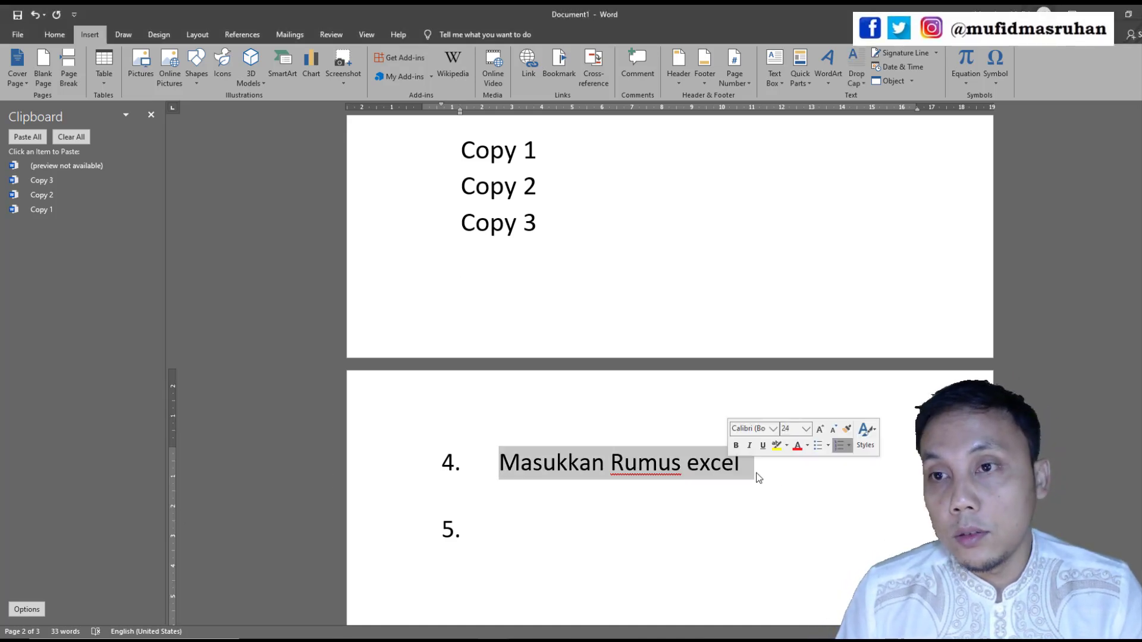
{"action": "left_click", "coordinate": [767, 496]}
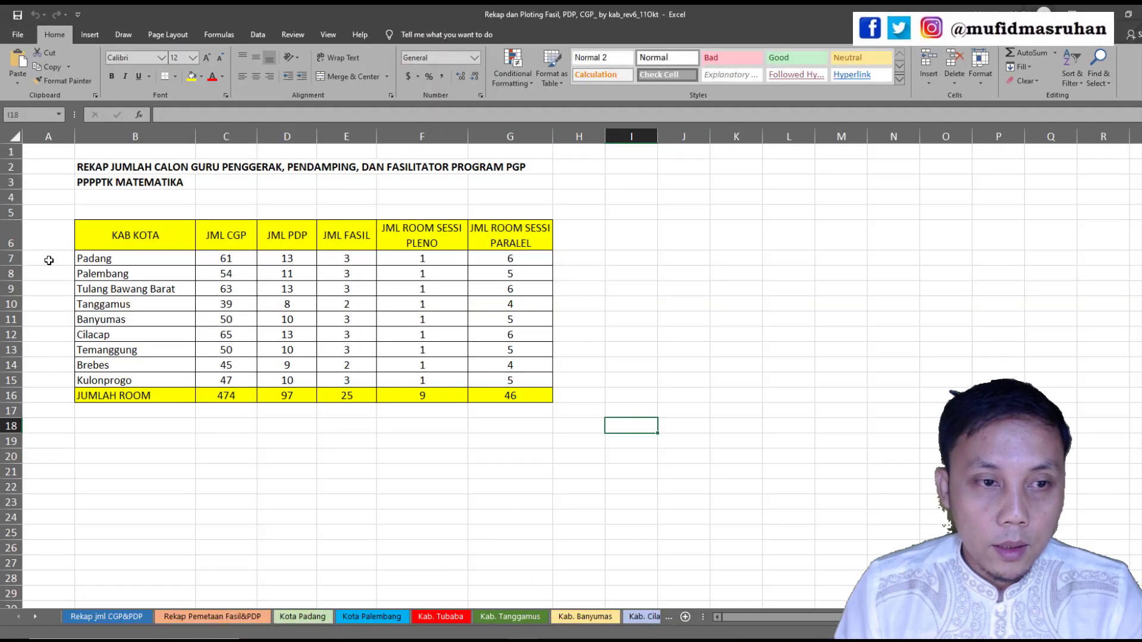
{"action": "left_click", "coordinate": [119, 320]}
{"action": "left_click_drag", "start_coordinate": [90, 238], "coordinate": [518, 401]}
{"action": "right_click", "coordinate": [511, 354]}
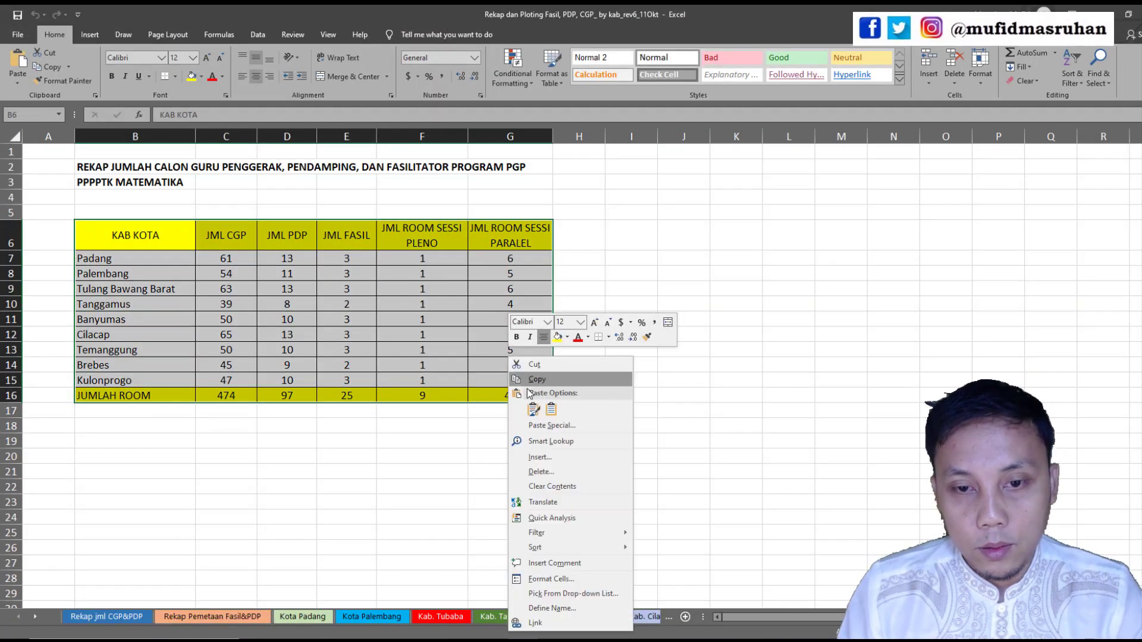
{"action": "left_click", "coordinate": [537, 380]}
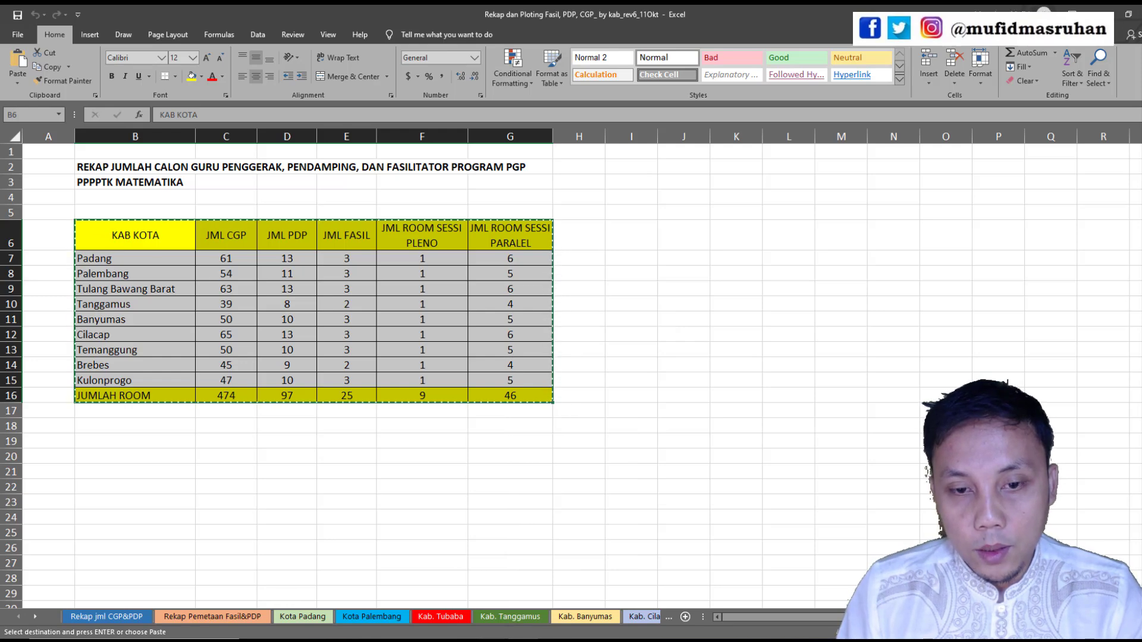
Switch back to the Word document and paste the copied table below "Masukkan Rumus excel"
{"action": "key", "text": "alt+Tab"}
{"action": "right_click", "coordinate": [500, 525]}
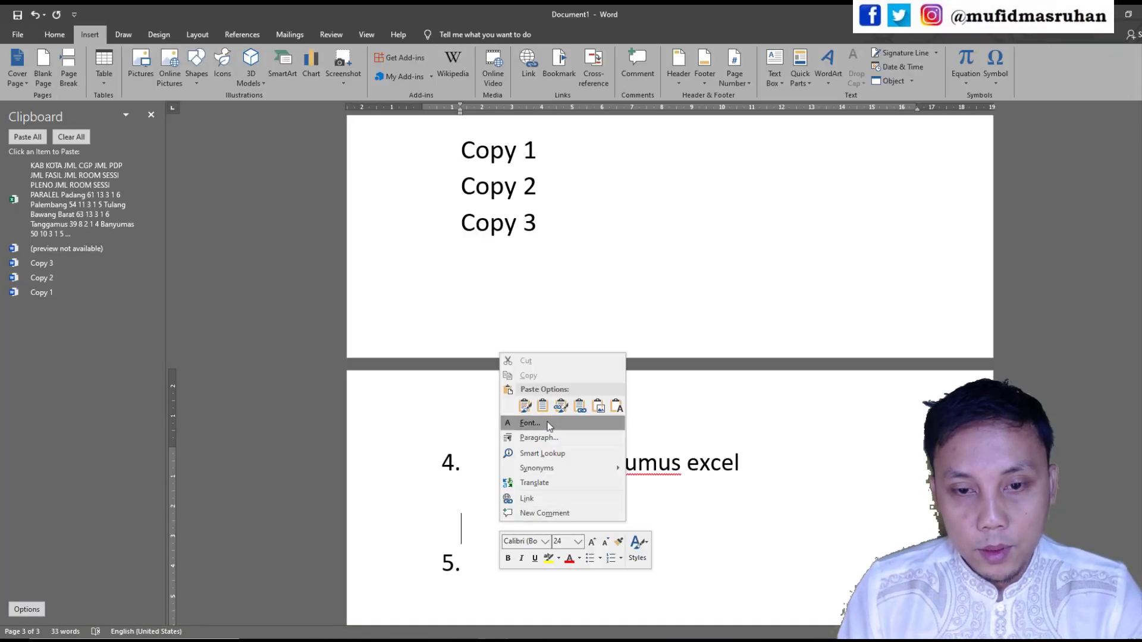
{"action": "left_click", "coordinate": [476, 504]}
{"action": "key", "text": "ctrl+v"}
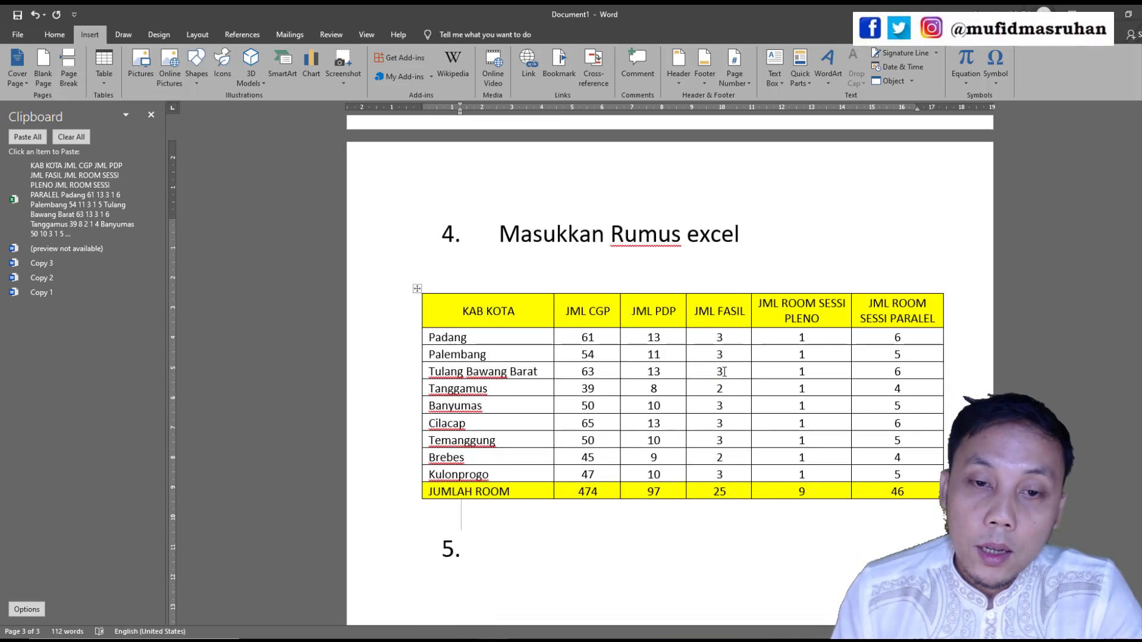
Clear all the totals in the JUMLAH ROOM row of the pasted table, keeping the row label
{"action": "left_click", "coordinate": [416, 289]}
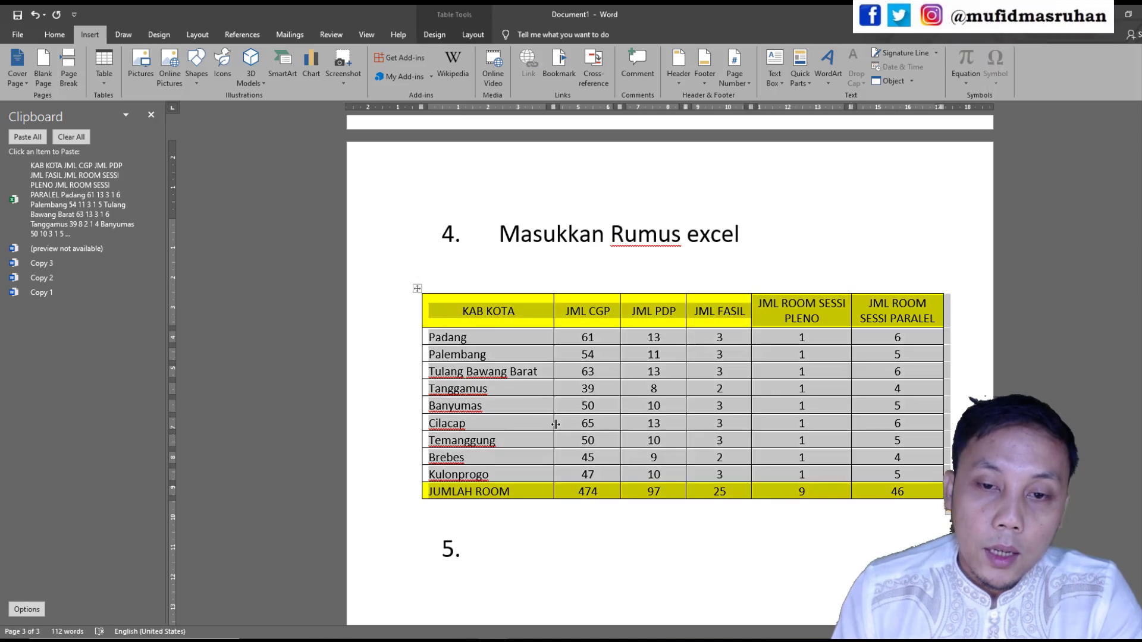
{"action": "left_click", "coordinate": [557, 423]}
{"action": "left_click", "coordinate": [632, 496]}
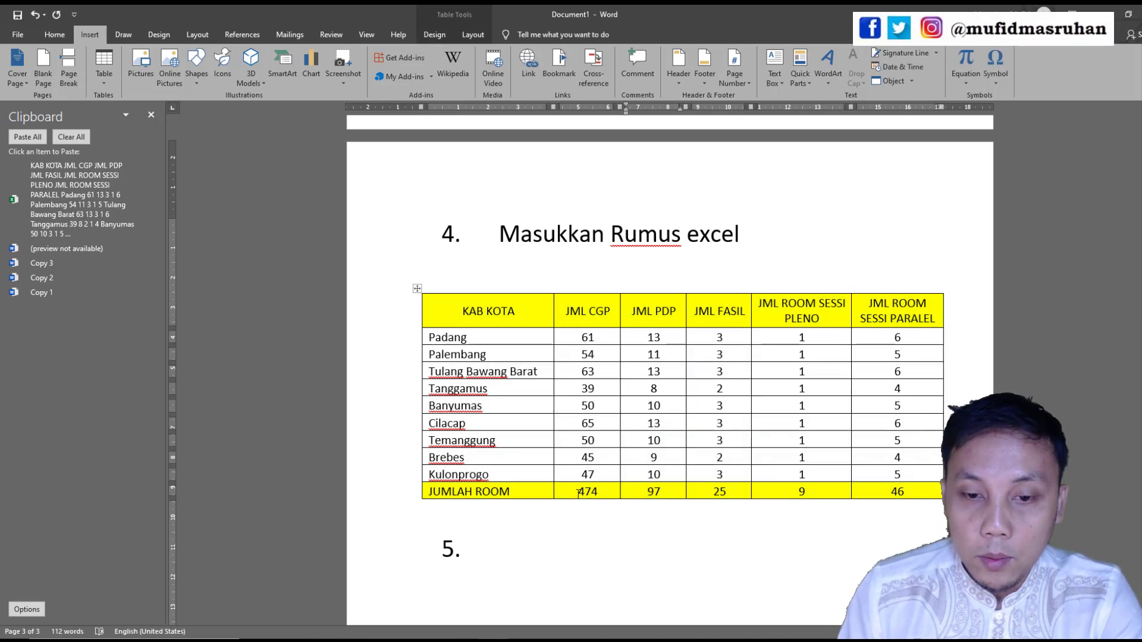
{"action": "left_click_drag", "start_coordinate": [580, 493], "coordinate": [888, 499]}
{"action": "key", "text": "Delete"}
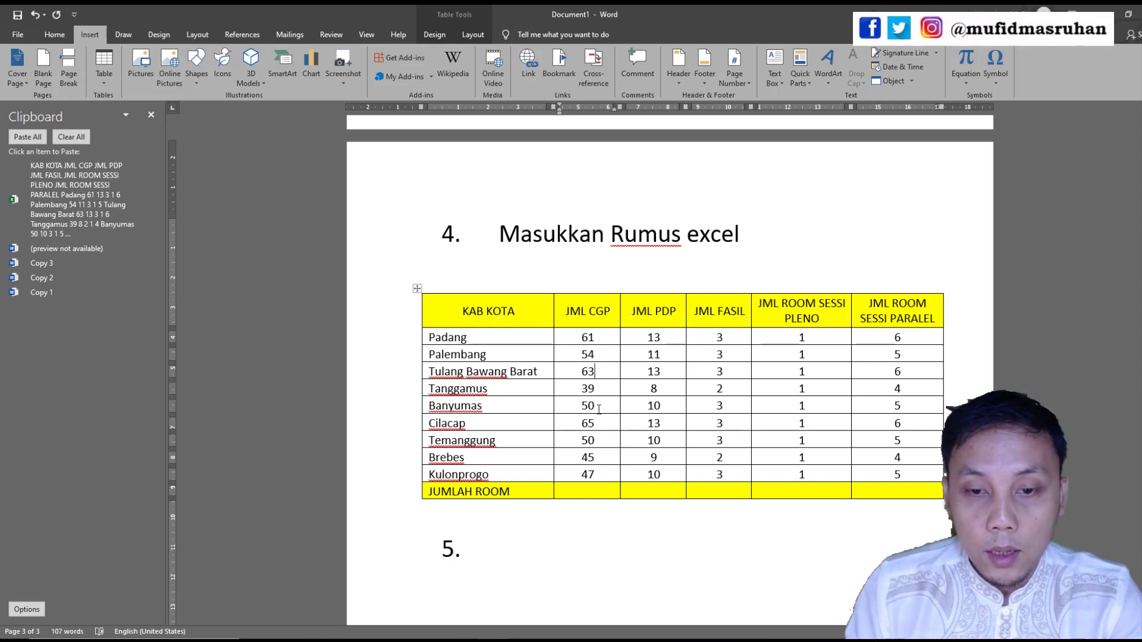
Set the JML CGP values to 45 for Tulang Bawang Barat, 200 for Tanggamus and 8 for Cilacap
{"action": "key", "text": "BackSpace"}
{"action": "key", "text": "BackSpace"}
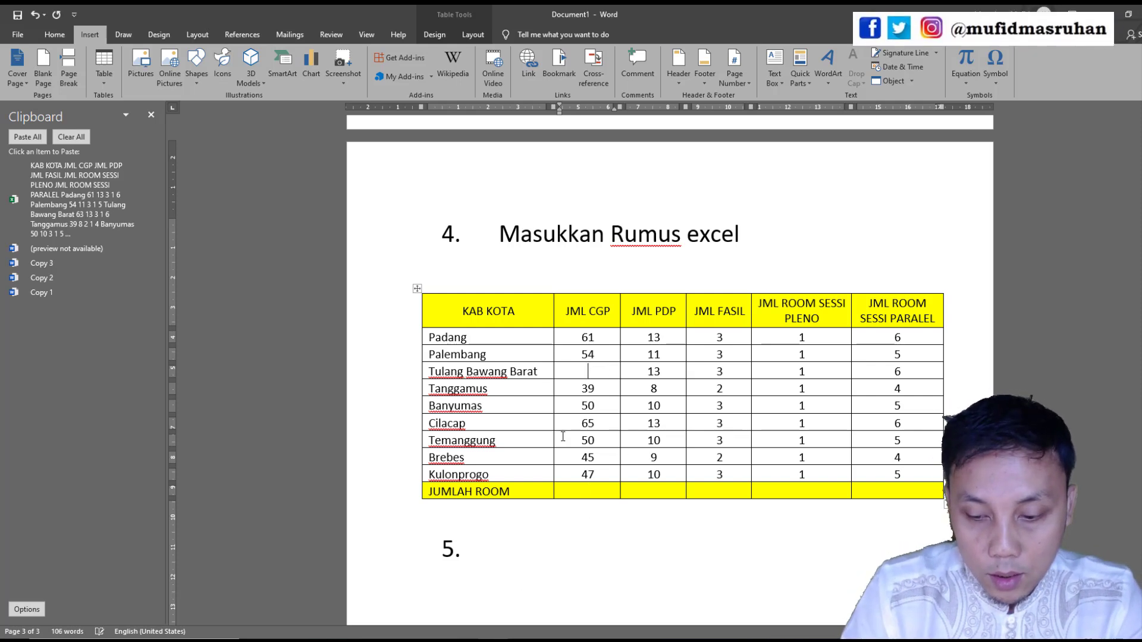
{"action": "type", "text": "45"}
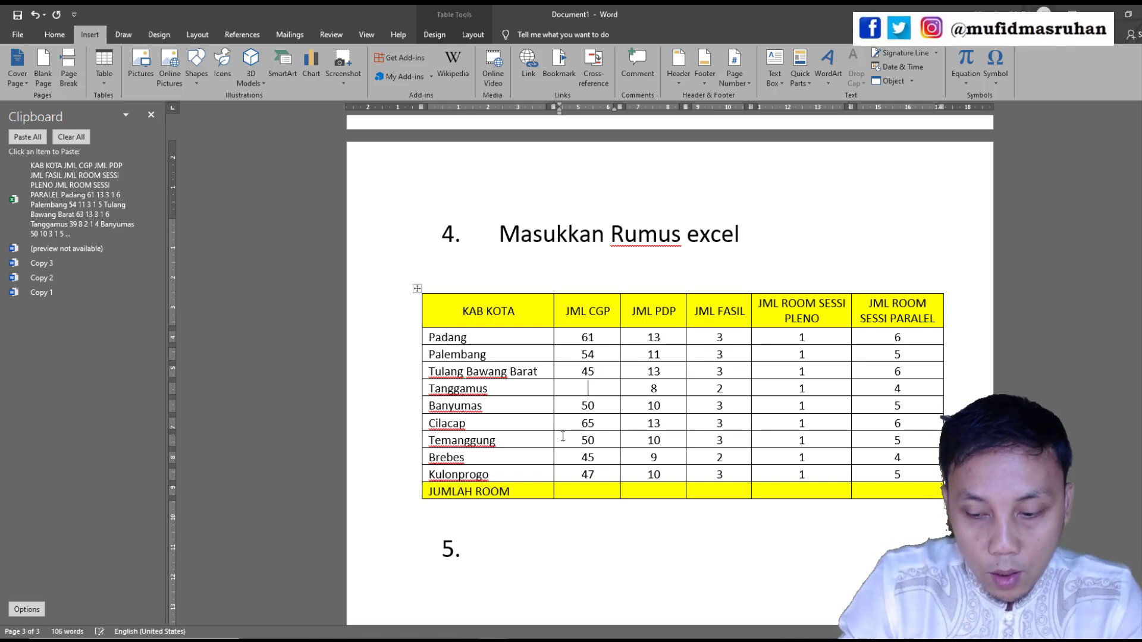
{"action": "type", "text": "200"}
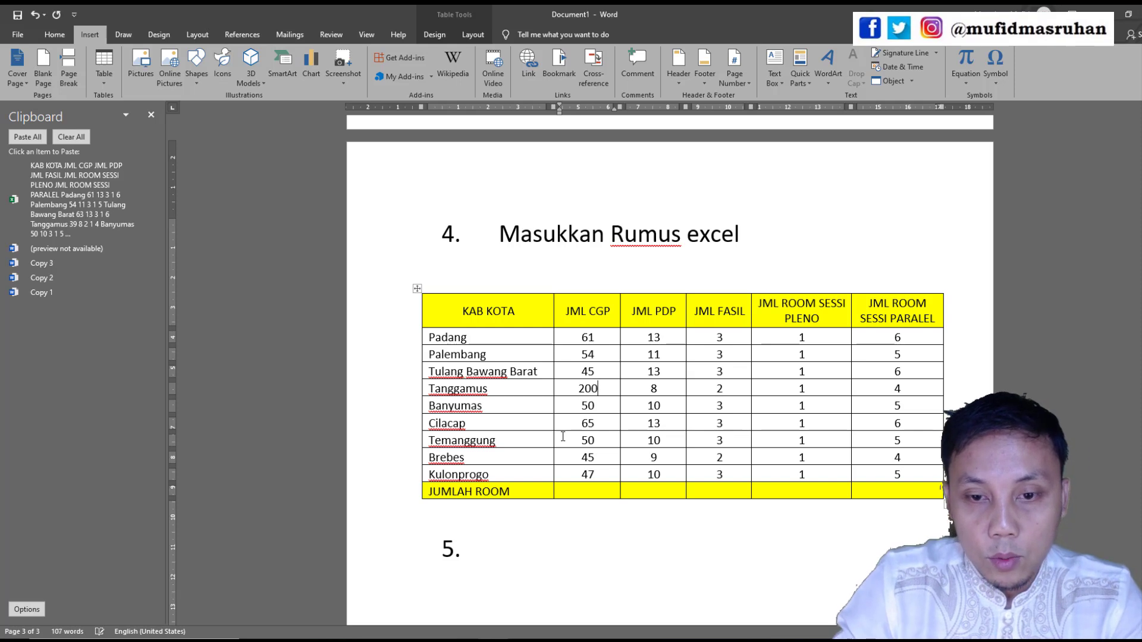
{"action": "key", "text": "Down"}
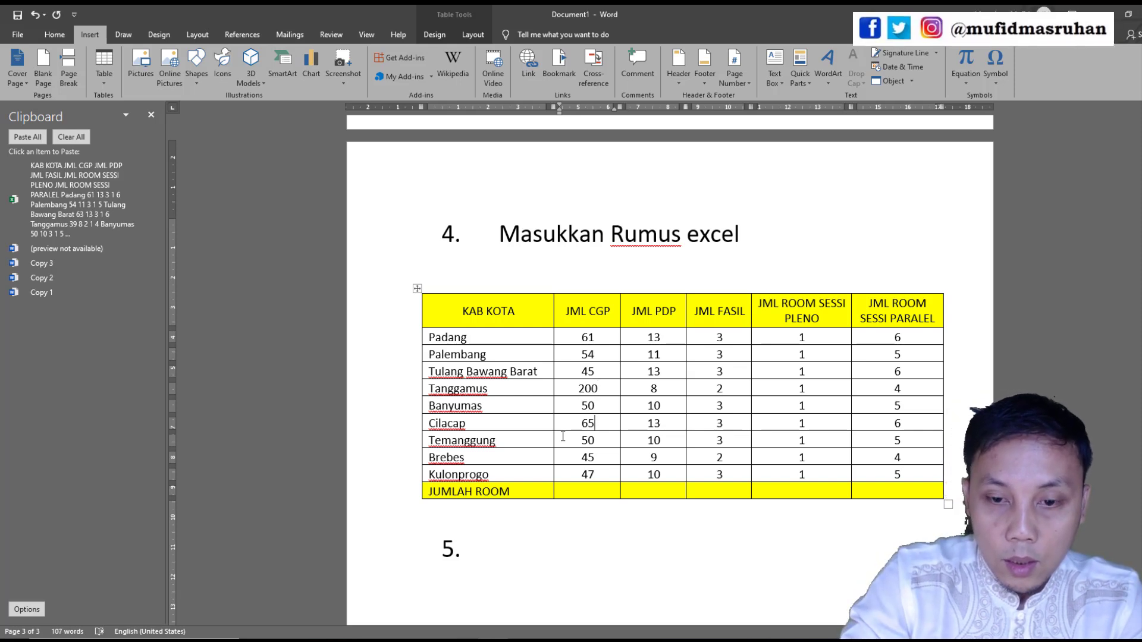
{"action": "type", "text": "8"}
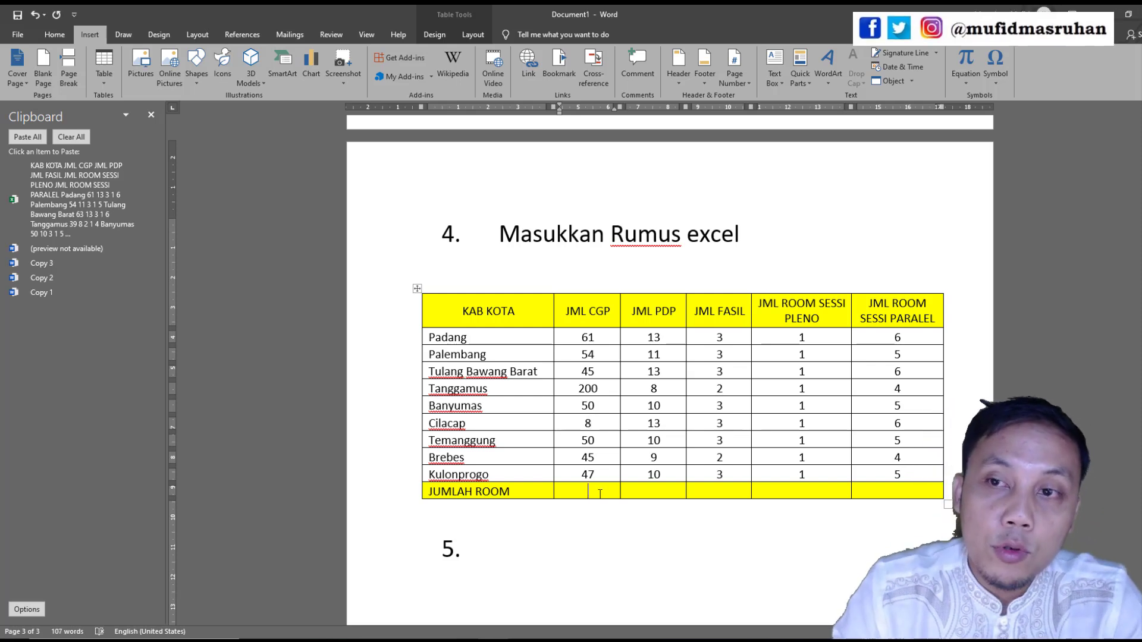
Review the available formula functions and insert =SUM(ABOVE) in the JUMLAH ROOM cell of the JML CGP column
{"action": "left_click", "coordinate": [600, 493]}
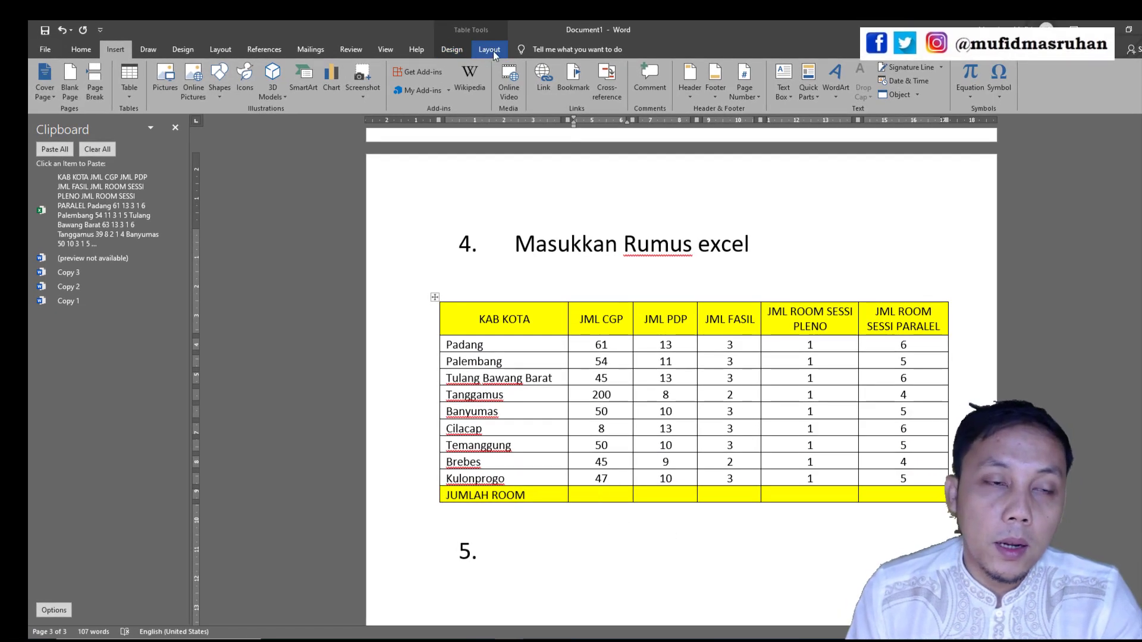
{"action": "left_click", "coordinate": [494, 51]}
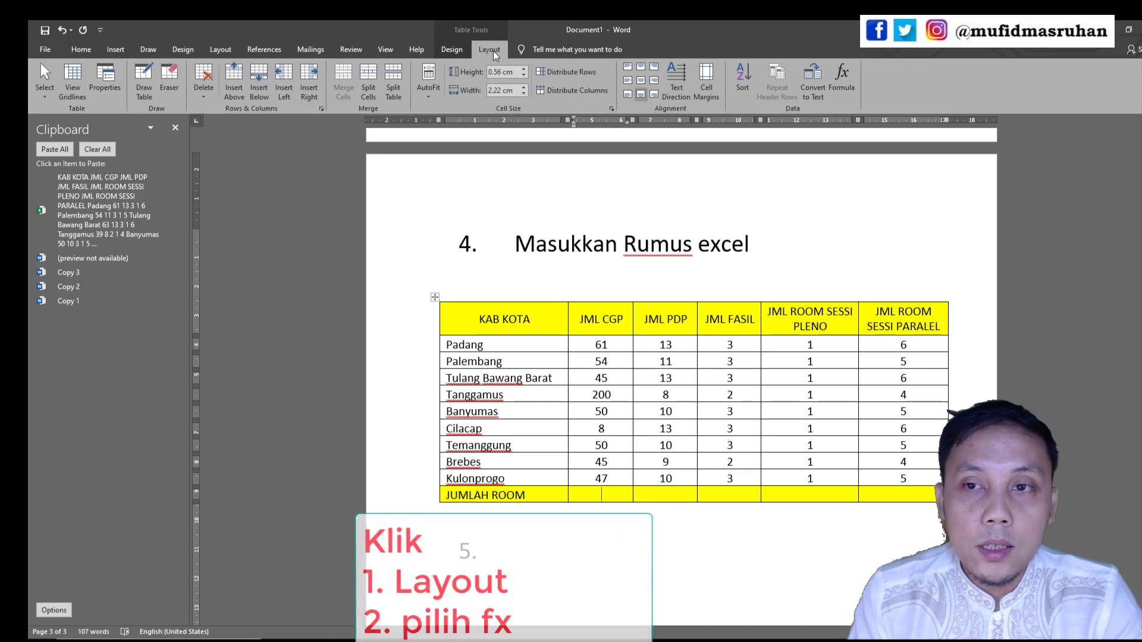
{"action": "left_click", "coordinate": [843, 85]}
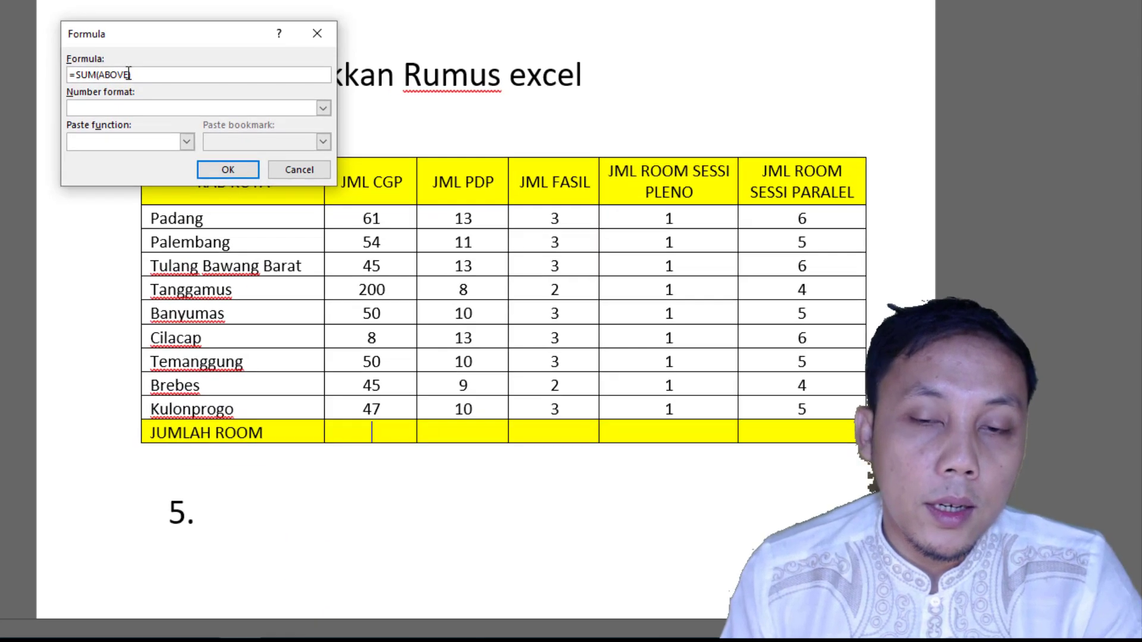
{"action": "left_click", "coordinate": [181, 142]}
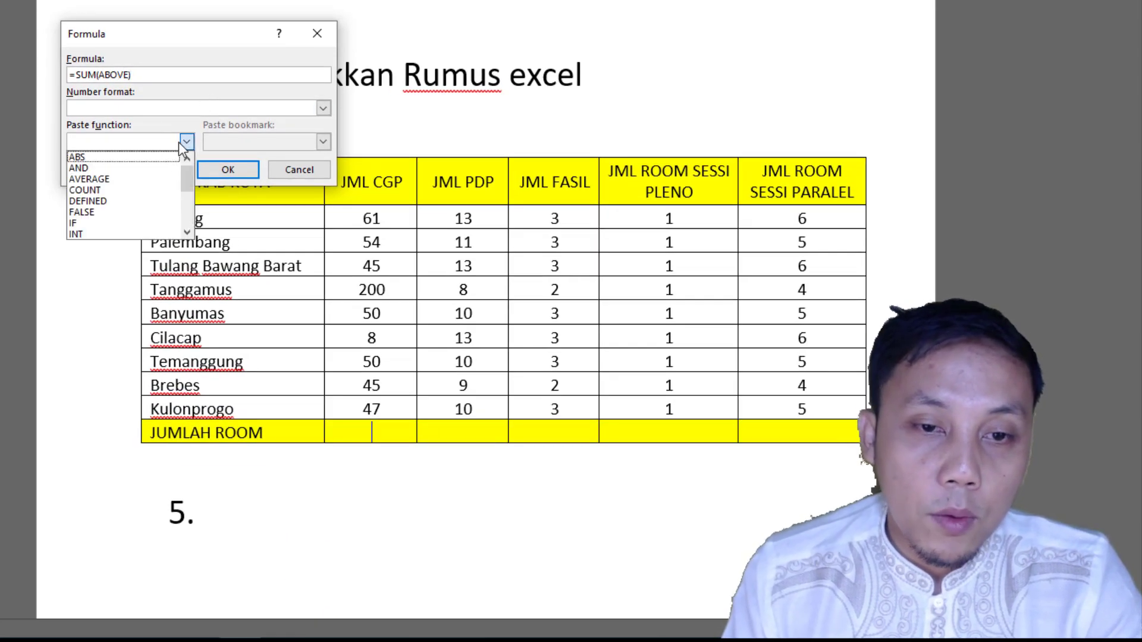
{"action": "scroll", "coordinate": [146, 209], "scroll_direction": "down", "scroll_amount": 2}
{"action": "scroll", "coordinate": [149, 202], "scroll_direction": "up", "scroll_amount": 2}
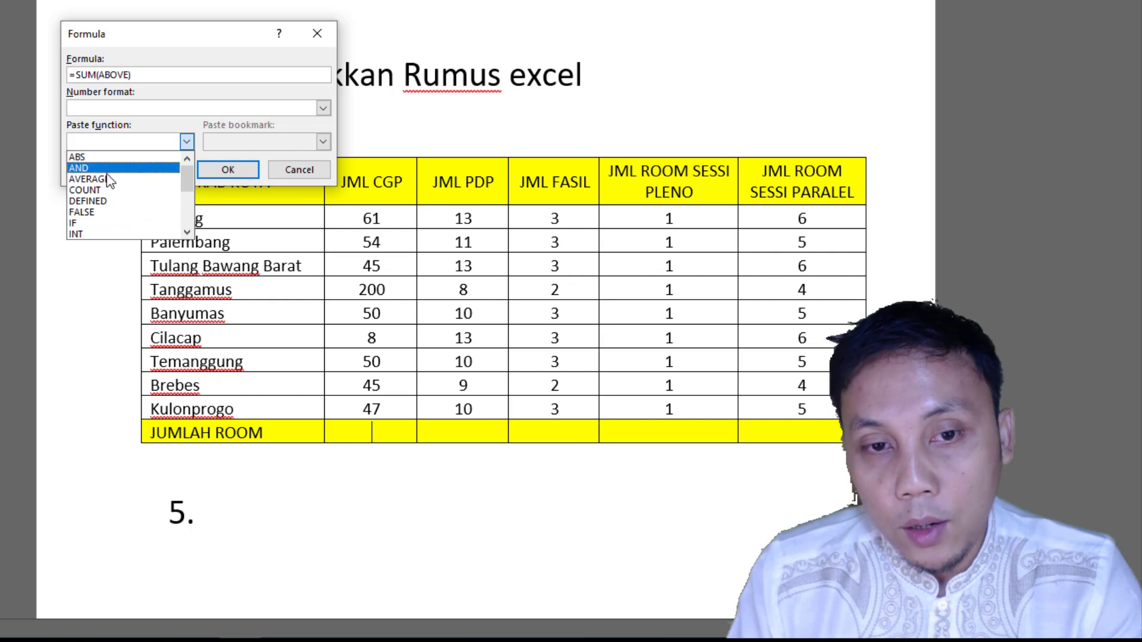
{"action": "scroll", "coordinate": [110, 217], "scroll_direction": "down", "scroll_amount": 1}
{"action": "scroll", "coordinate": [114, 221], "scroll_direction": "down", "scroll_amount": 3}
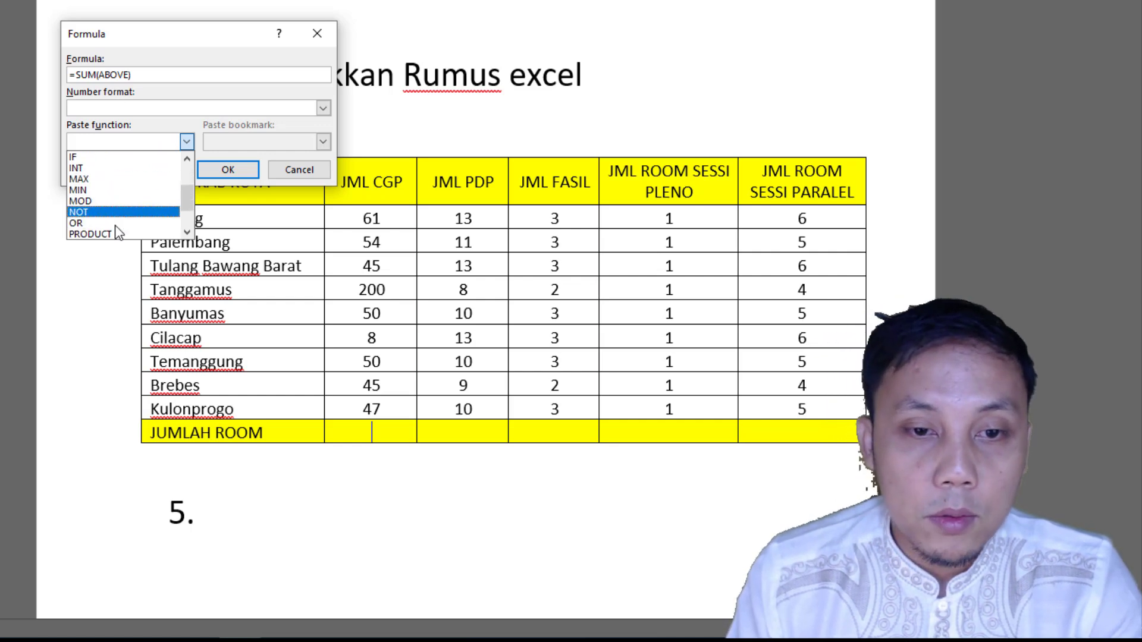
{"action": "left_click", "coordinate": [159, 38]}
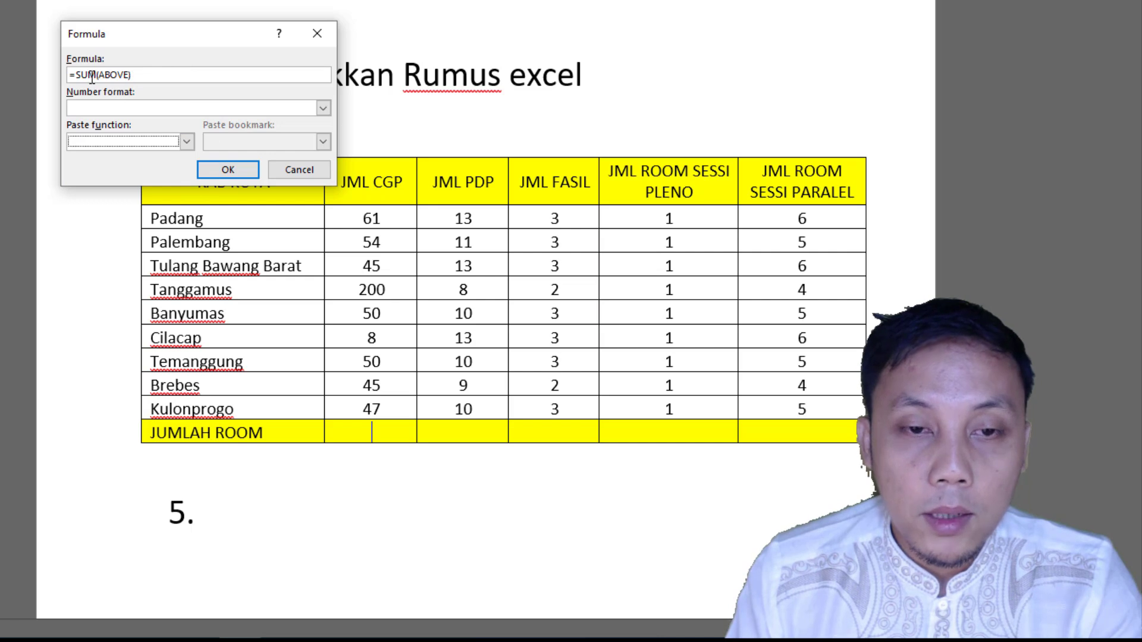
{"action": "left_click", "coordinate": [251, 173]}
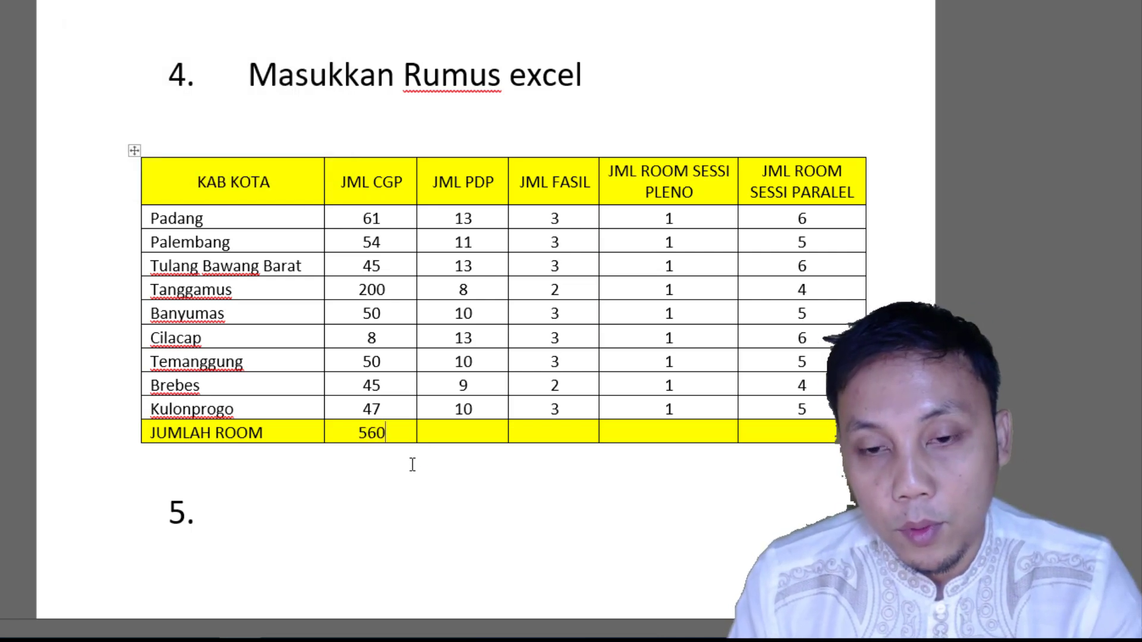
Set Kulonprogo's JML ROOM SESSI PLENO value to 10 and insert =SUM(ABOVE) in that column's JUMLAH ROOM cell
{"action": "left_click_drag", "start_coordinate": [485, 218], "coordinate": [485, 402]}
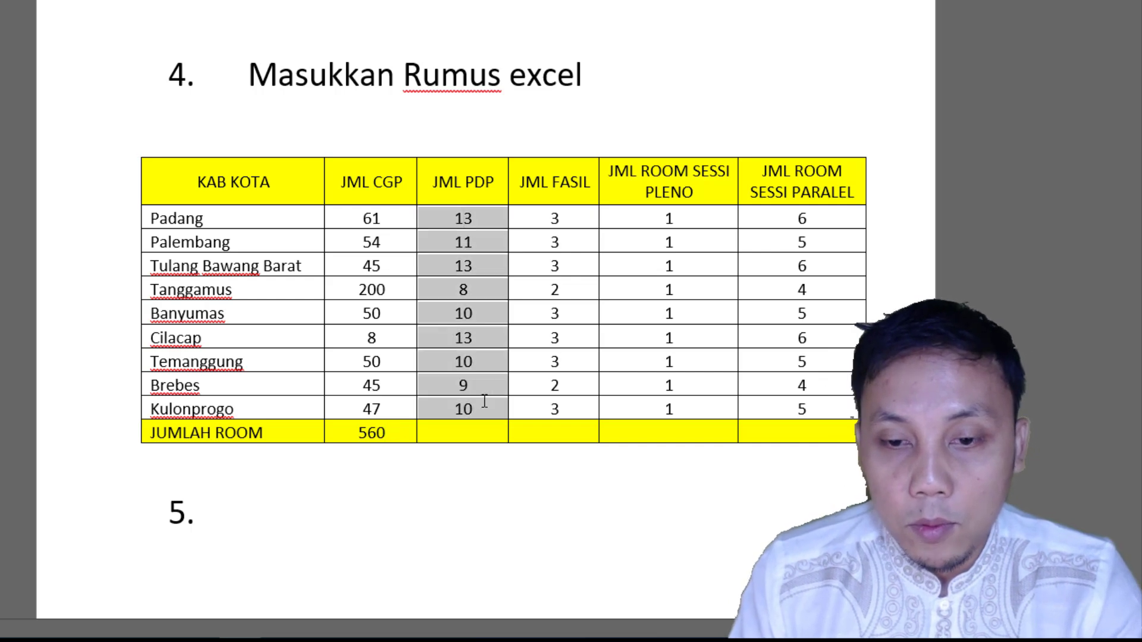
{"action": "left_click", "coordinate": [717, 246]}
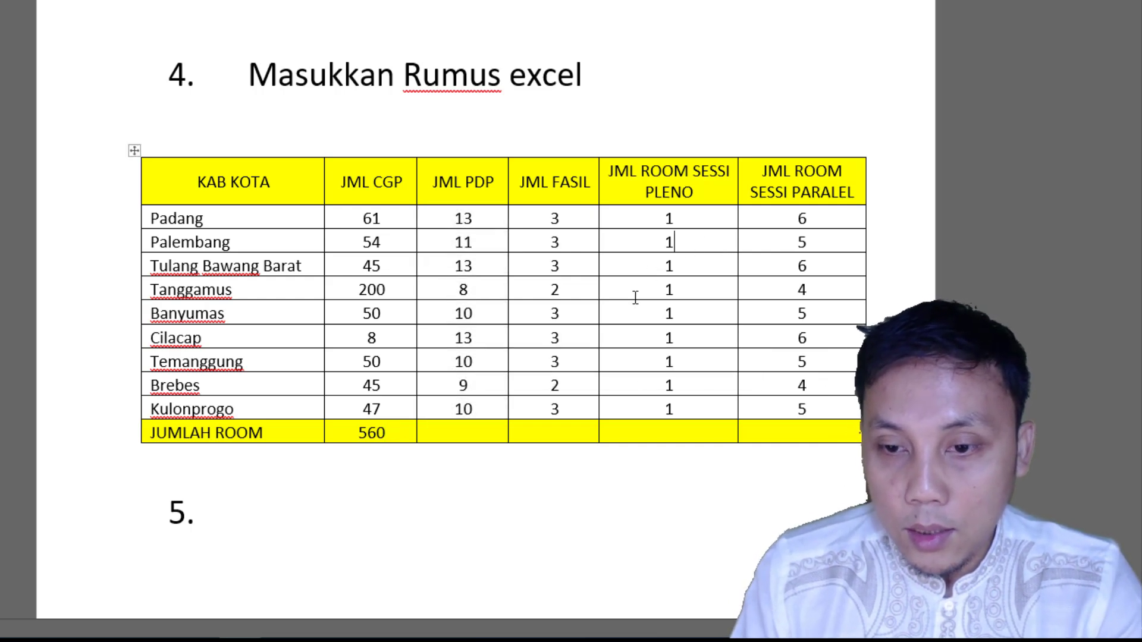
{"action": "left_click", "coordinate": [678, 409]}
{"action": "type", "text": "0"}
{"action": "left_click", "coordinate": [678, 430]}
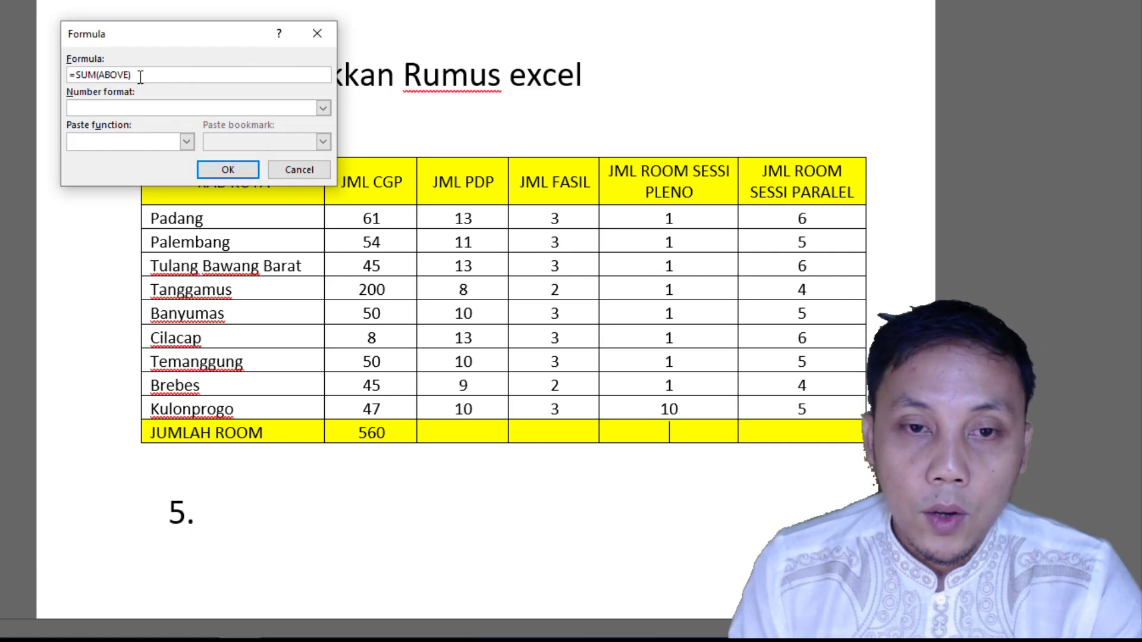
{"action": "left_click", "coordinate": [236, 170]}
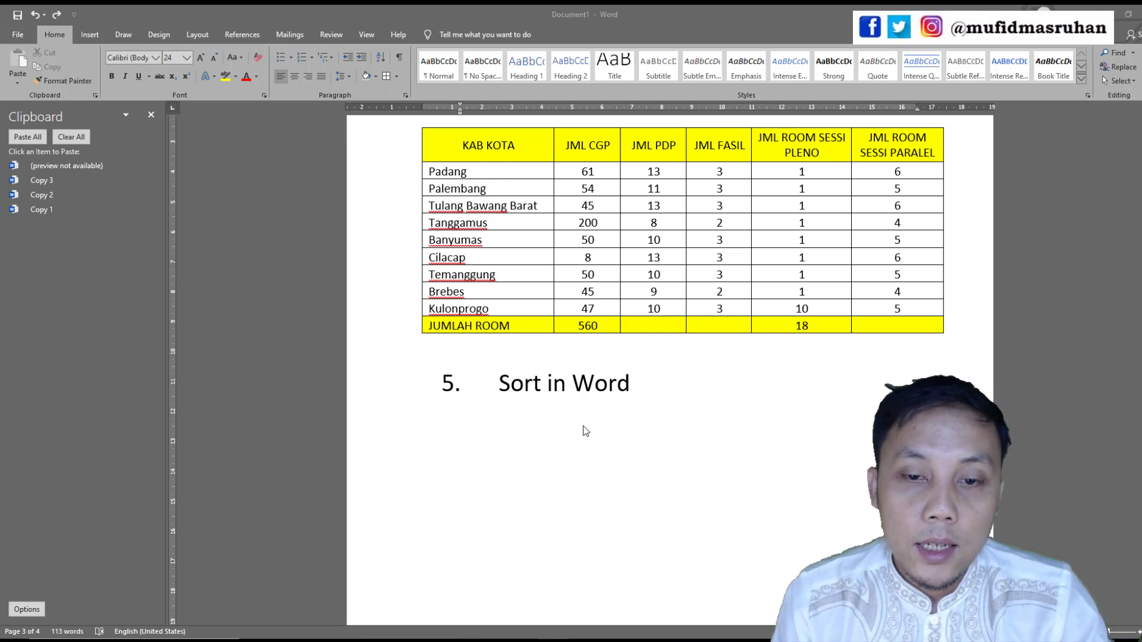
Enter the fruit names Salak, Jambu, Nanas, Apel, Pear and Anggur on separate lines below "Sort in Word"
{"action": "left_click_drag", "start_coordinate": [500, 383], "coordinate": [647, 424]}
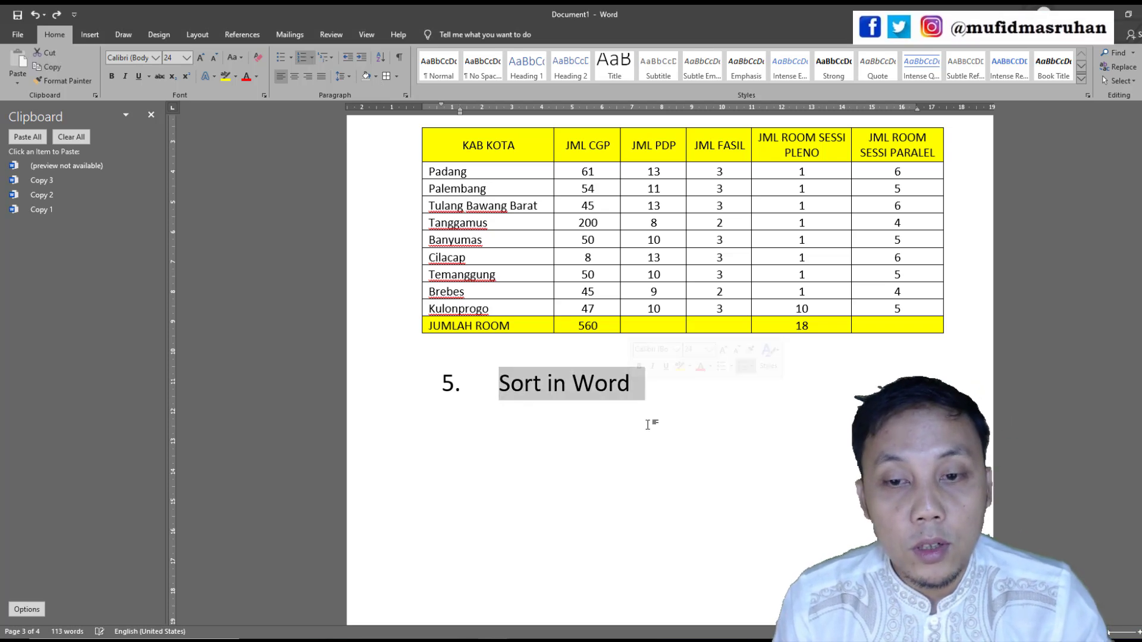
{"action": "left_click", "coordinate": [647, 424]}
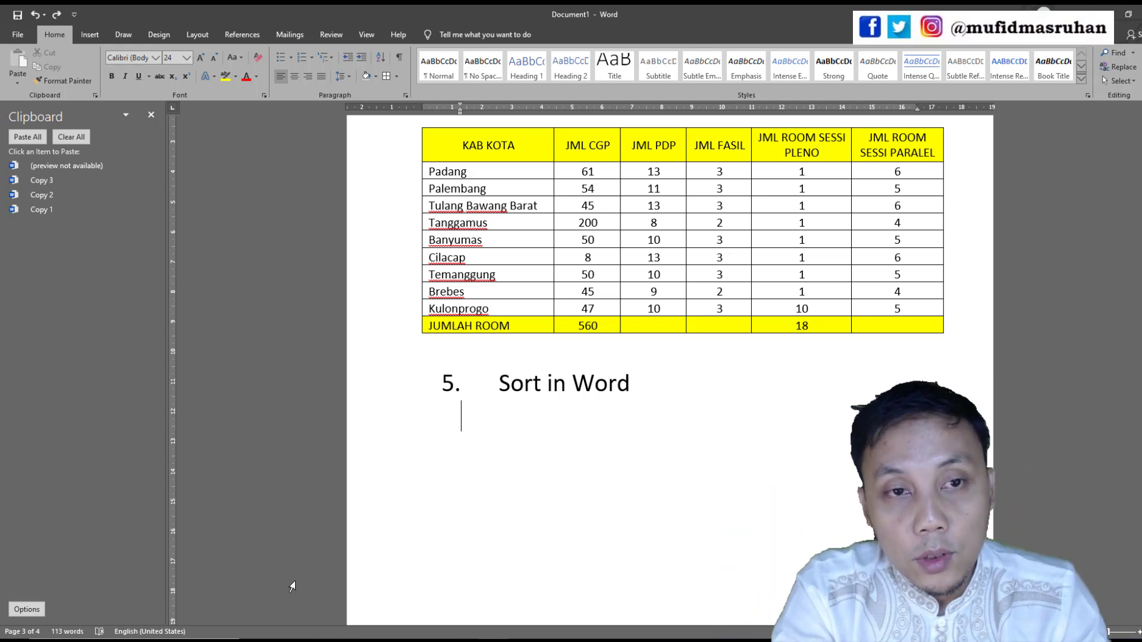
{"action": "type", "text": "sal"}
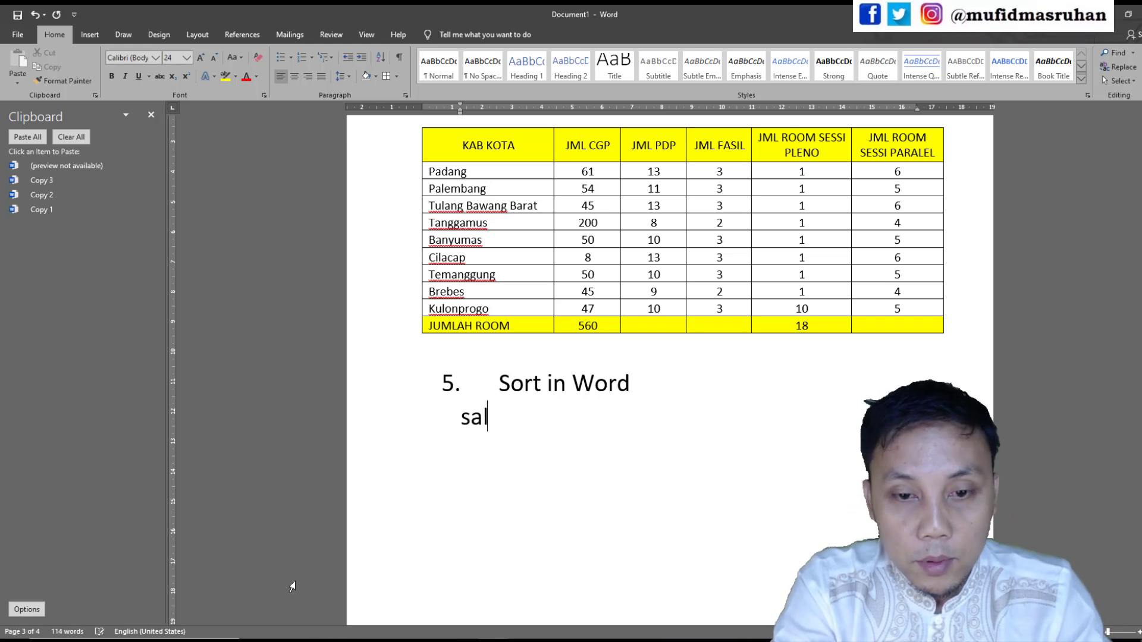
{"action": "type", "text": "ak"}
{"action": "key", "text": "Return"}
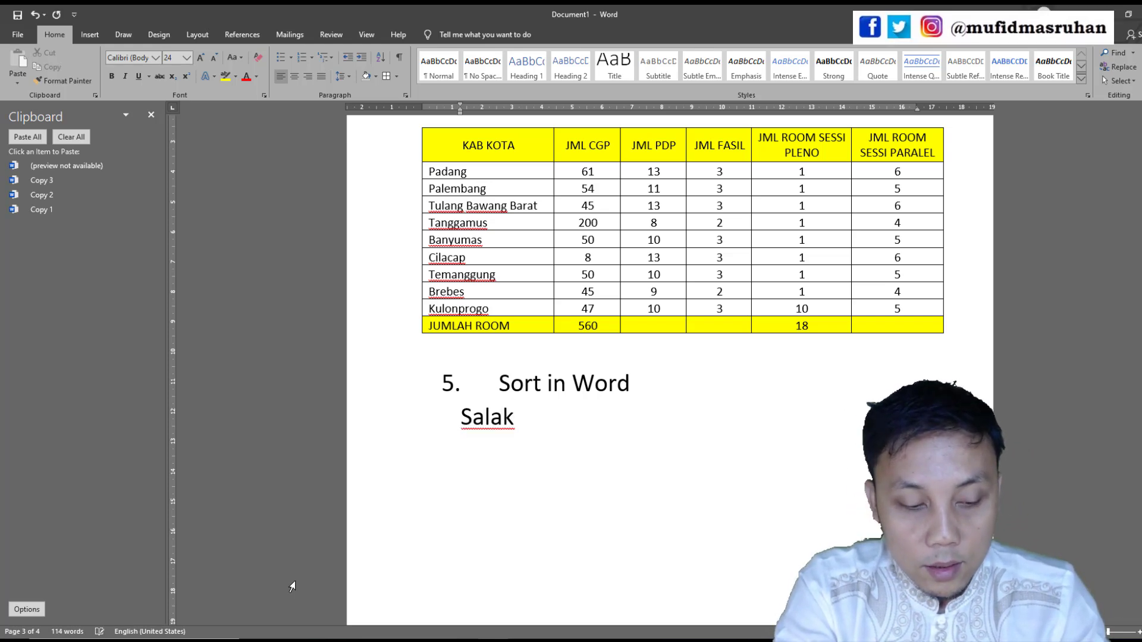
{"action": "type", "text": "jambu"}
{"action": "key", "text": "Return"}
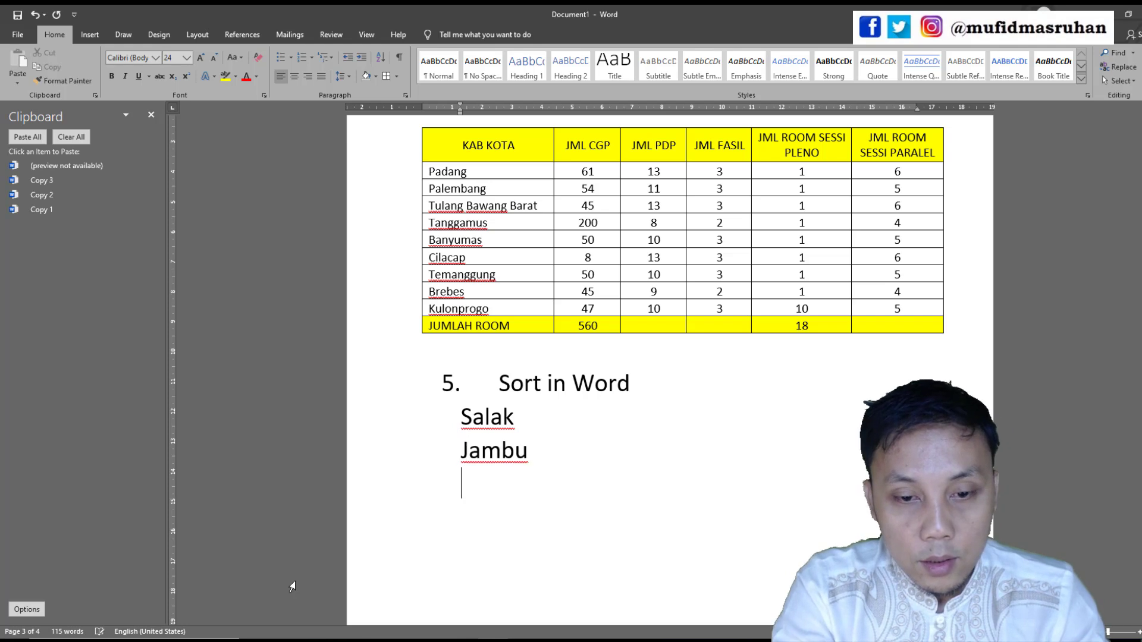
{"action": "type", "text": "nanas"}
{"action": "key", "text": "Return"}
{"action": "type", "text": "apel"}
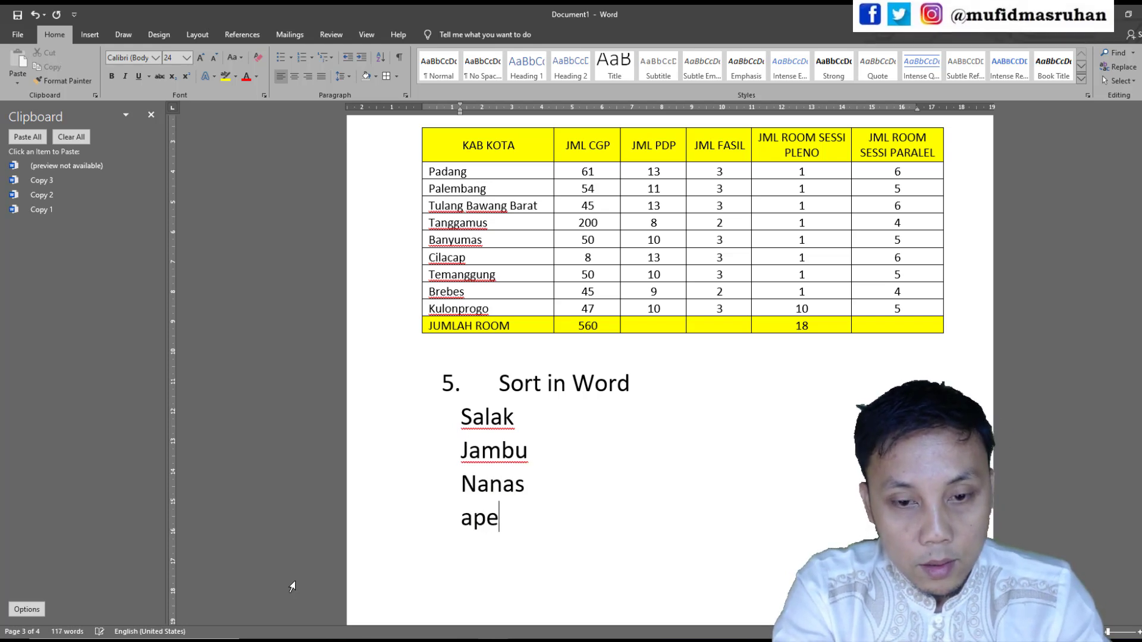
{"action": "key", "text": "Return"}
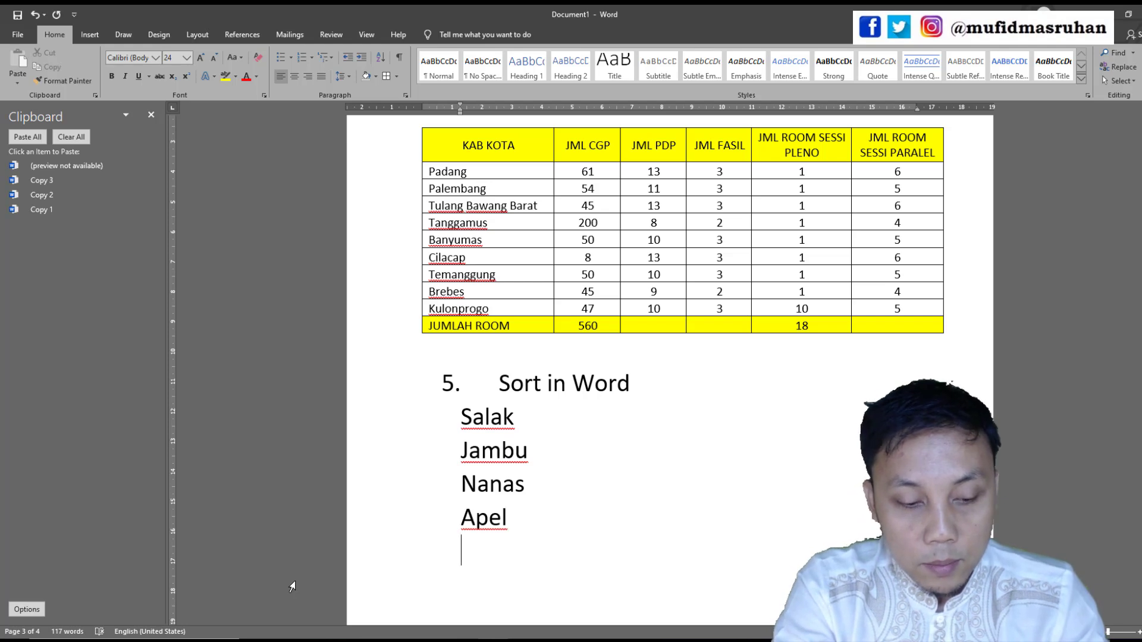
{"action": "type", "text": "Pear"}
{"action": "key", "text": "Return"}
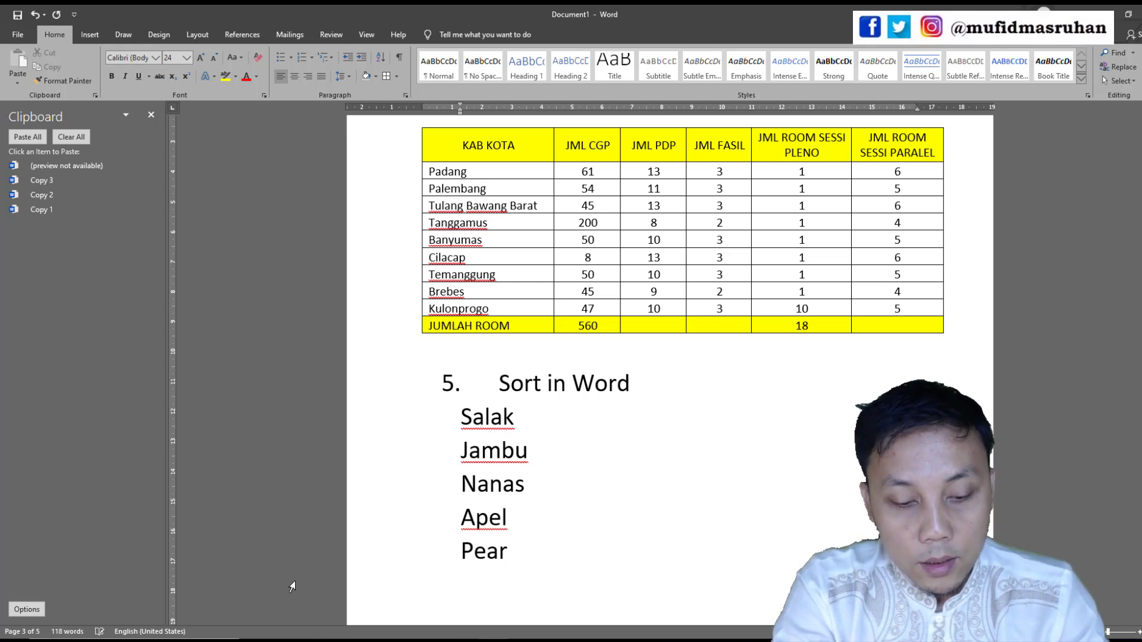
{"action": "type", "text": "Anggur"}
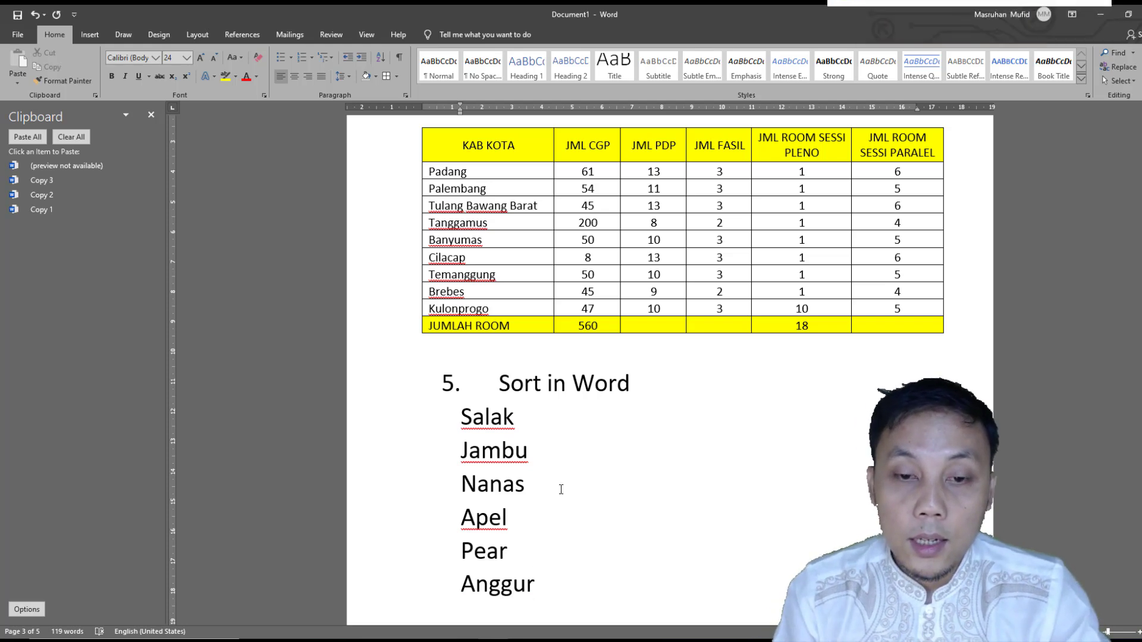
Sort the six fruit names under "Sort in Word" as text paragraphs in ascending order and undo that sort
{"action": "scroll", "coordinate": [559, 448], "scroll_direction": "down", "scroll_amount": 3}
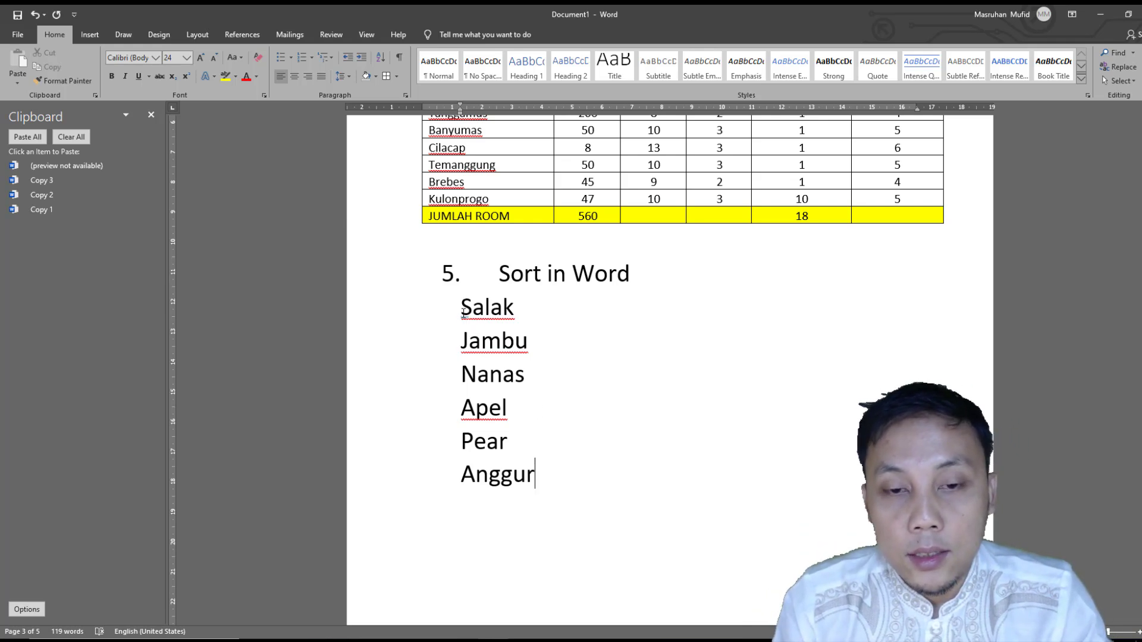
{"action": "left_click_drag", "start_coordinate": [464, 314], "coordinate": [524, 451]}
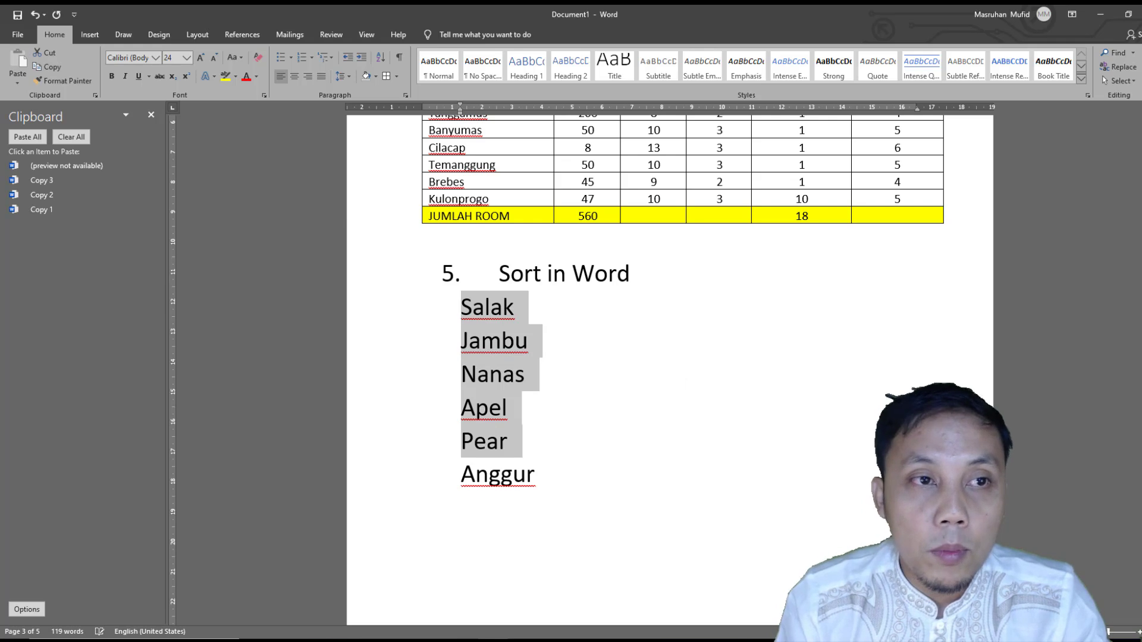
{"action": "left_click", "coordinate": [462, 541]}
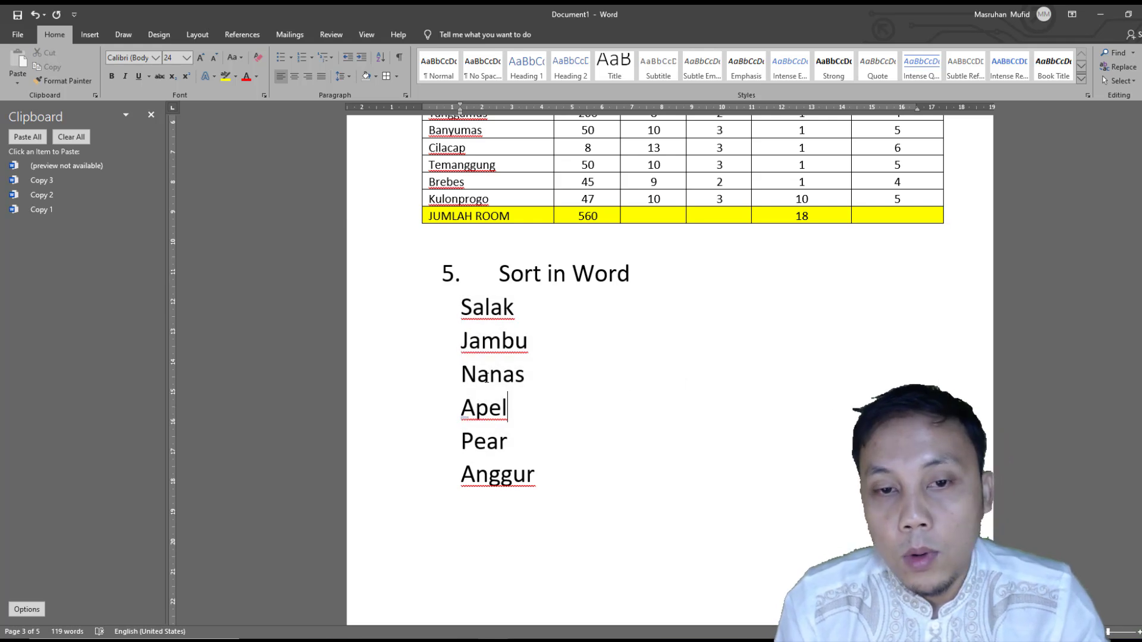
{"action": "left_click_drag", "start_coordinate": [460, 305], "coordinate": [576, 474]}
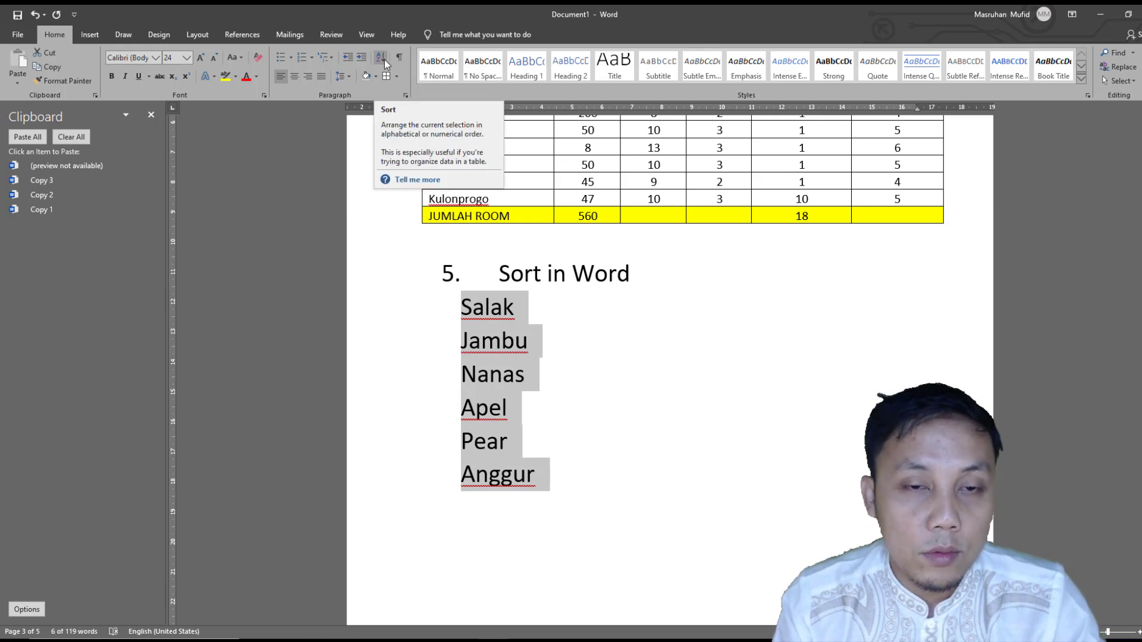
{"action": "left_click", "coordinate": [382, 57]}
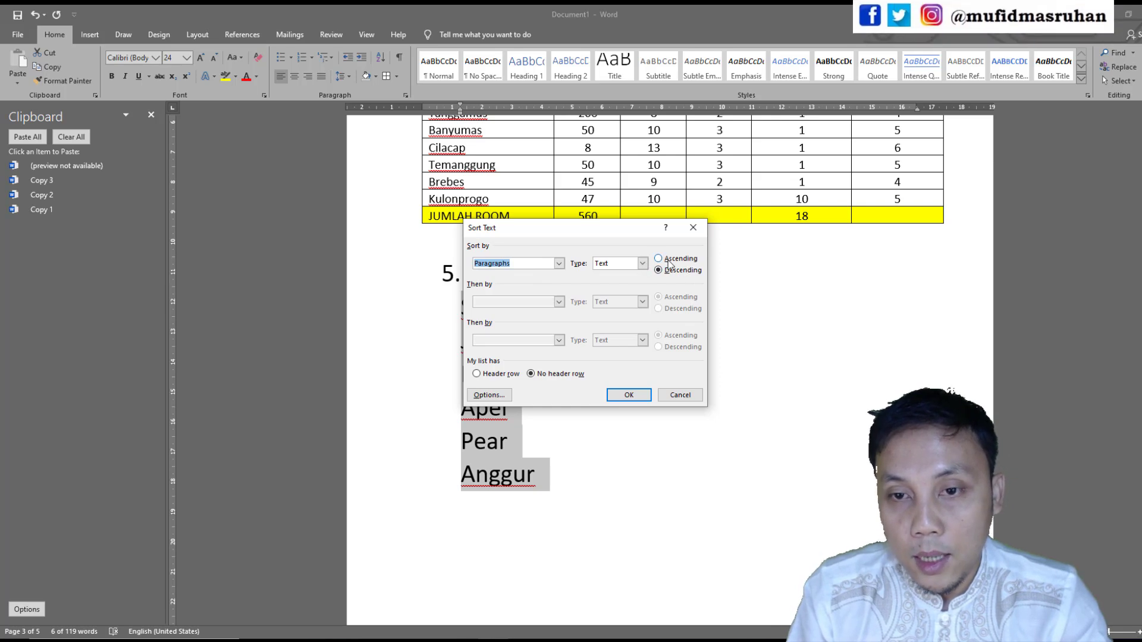
{"action": "left_click", "coordinate": [660, 260]}
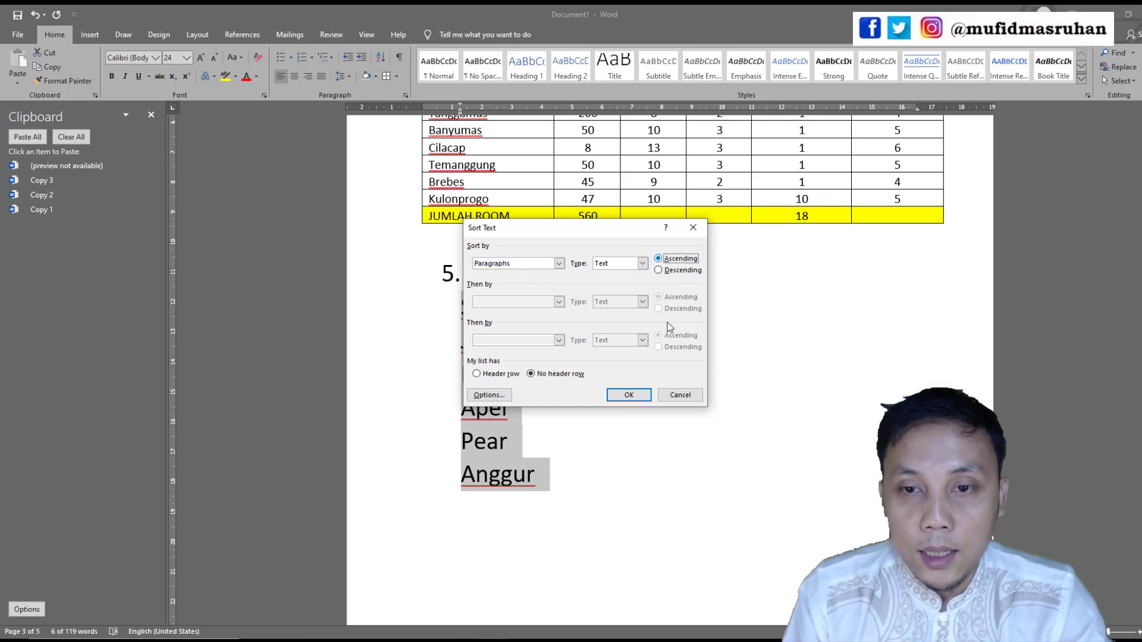
{"action": "left_click", "coordinate": [630, 396]}
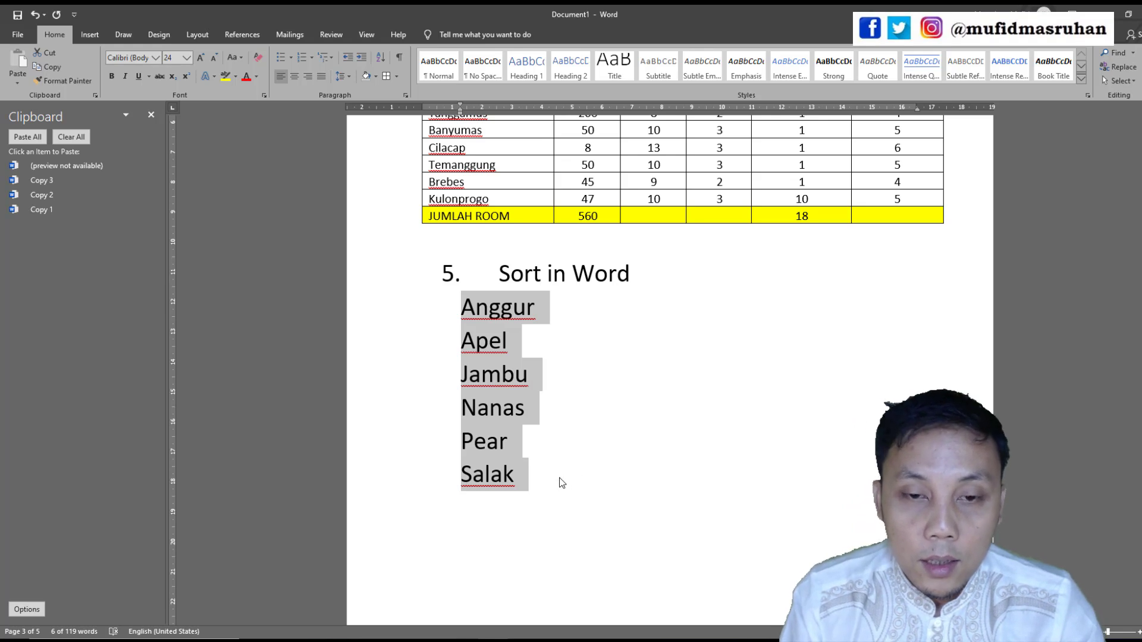
{"action": "key", "text": "ctrl+z"}
Copy the six fruit names and paste a duplicate list below the original, separated by a blank line
{"action": "left_click_drag", "start_coordinate": [550, 479], "coordinate": [481, 319]}
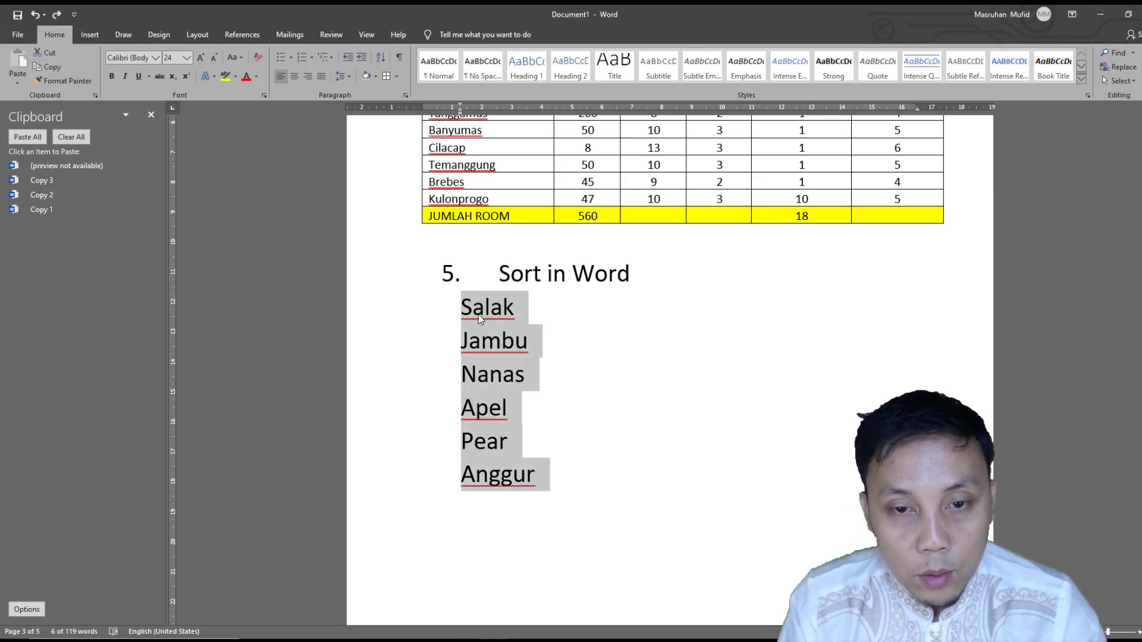
{"action": "right_click", "coordinate": [480, 316]}
{"action": "left_click", "coordinate": [504, 336]}
{"action": "scroll", "coordinate": [459, 517], "scroll_direction": "down", "scroll_amount": 3}
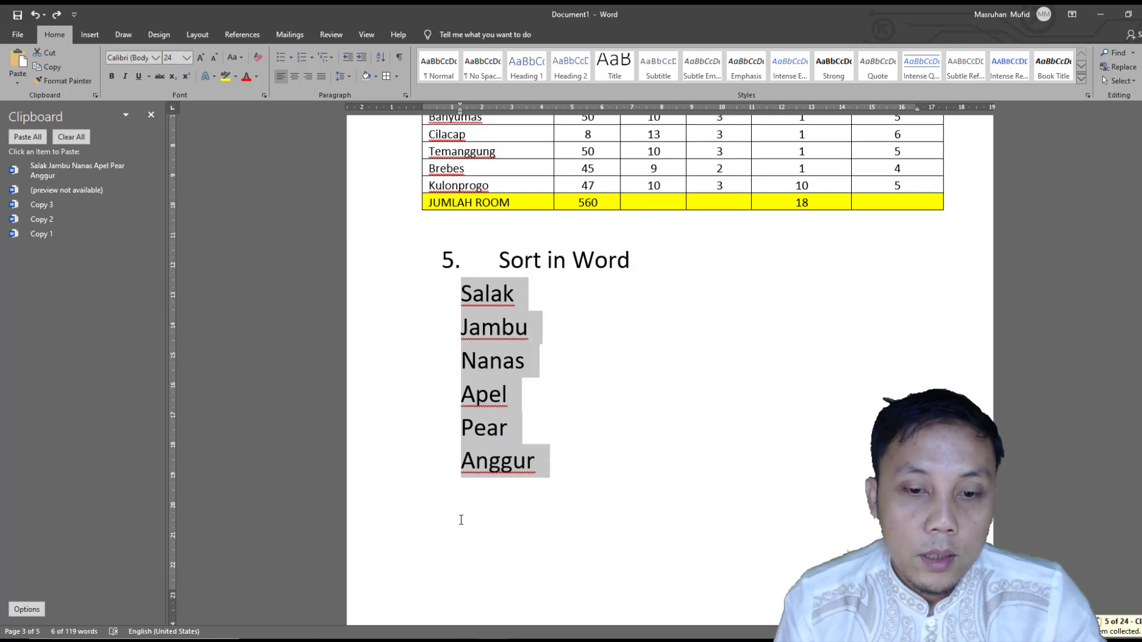
{"action": "left_click", "coordinate": [588, 380]}
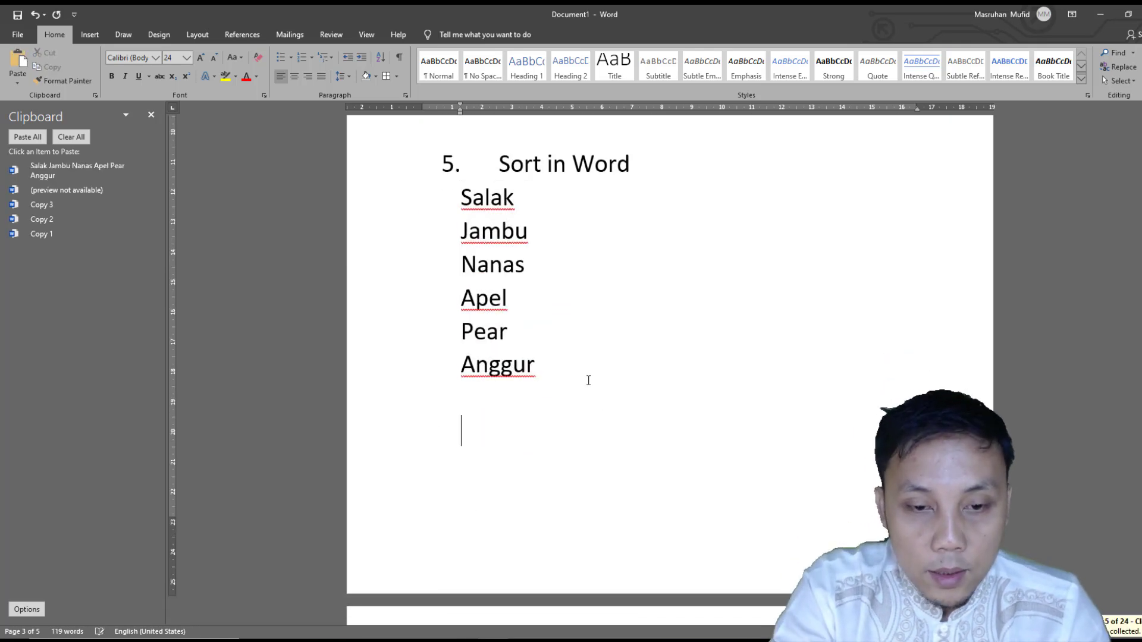
{"action": "key", "text": "ctrl+v"}
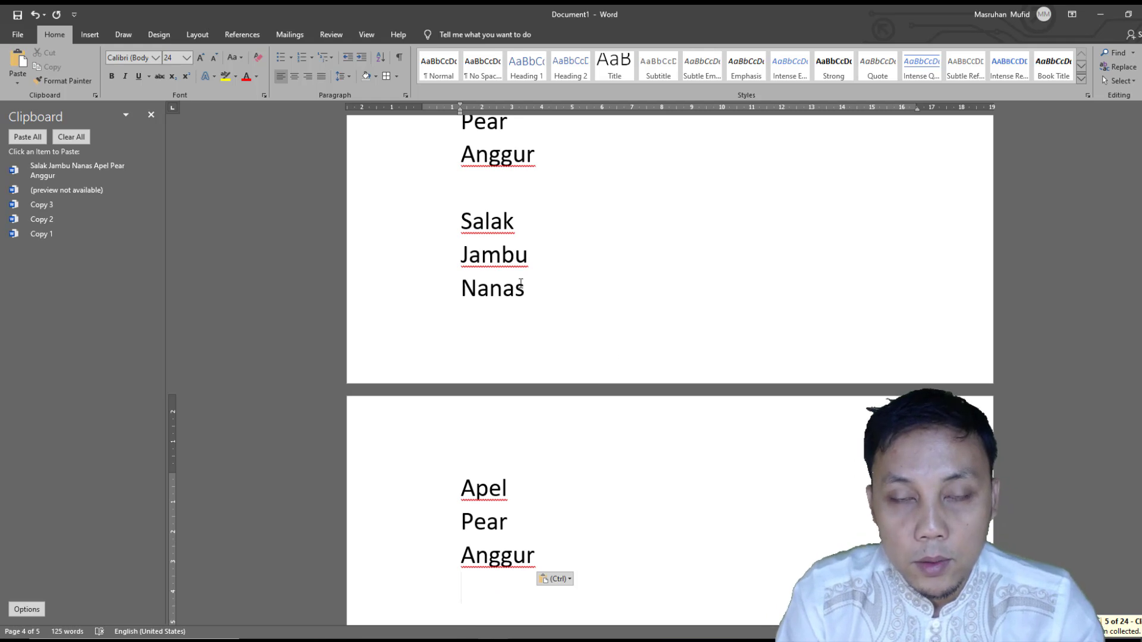
{"action": "key", "text": "ctrl"}
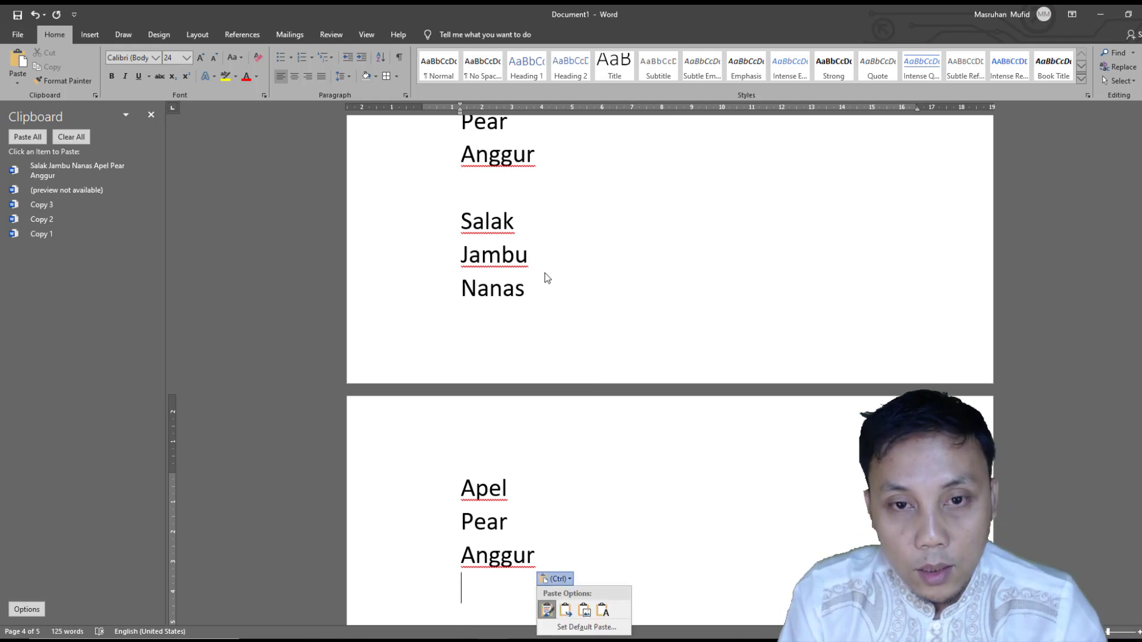
Sort the first fruit list as text paragraphs in ascending order
{"action": "scroll", "coordinate": [542, 262], "scroll_direction": "up", "scroll_amount": 5}
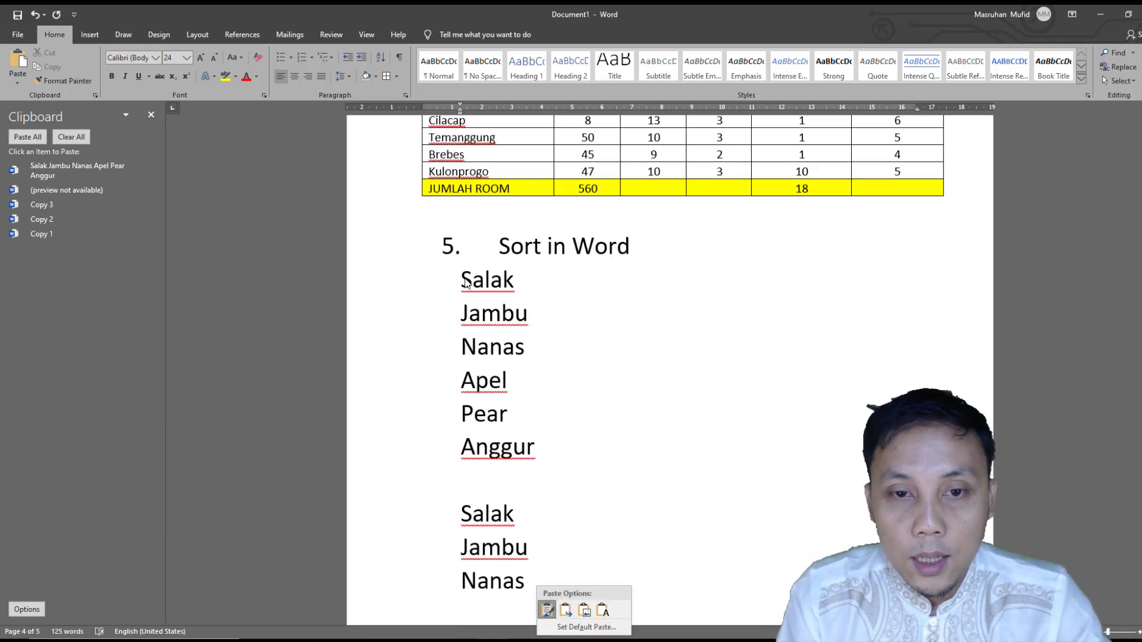
{"action": "left_click_drag", "start_coordinate": [462, 280], "coordinate": [548, 457]}
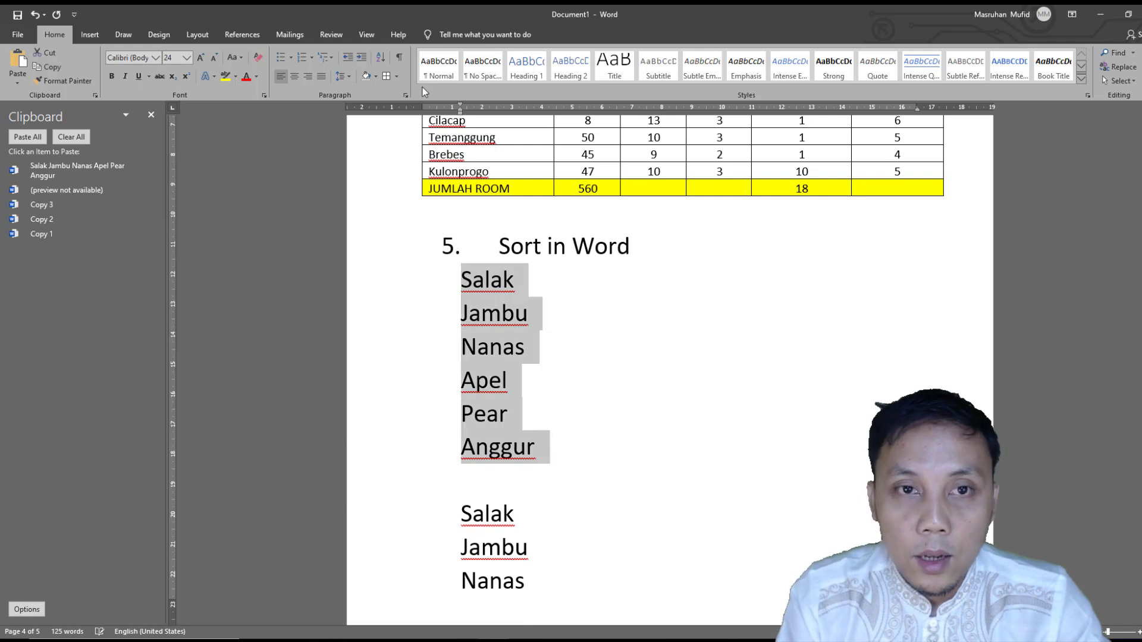
{"action": "left_click", "coordinate": [383, 57]}
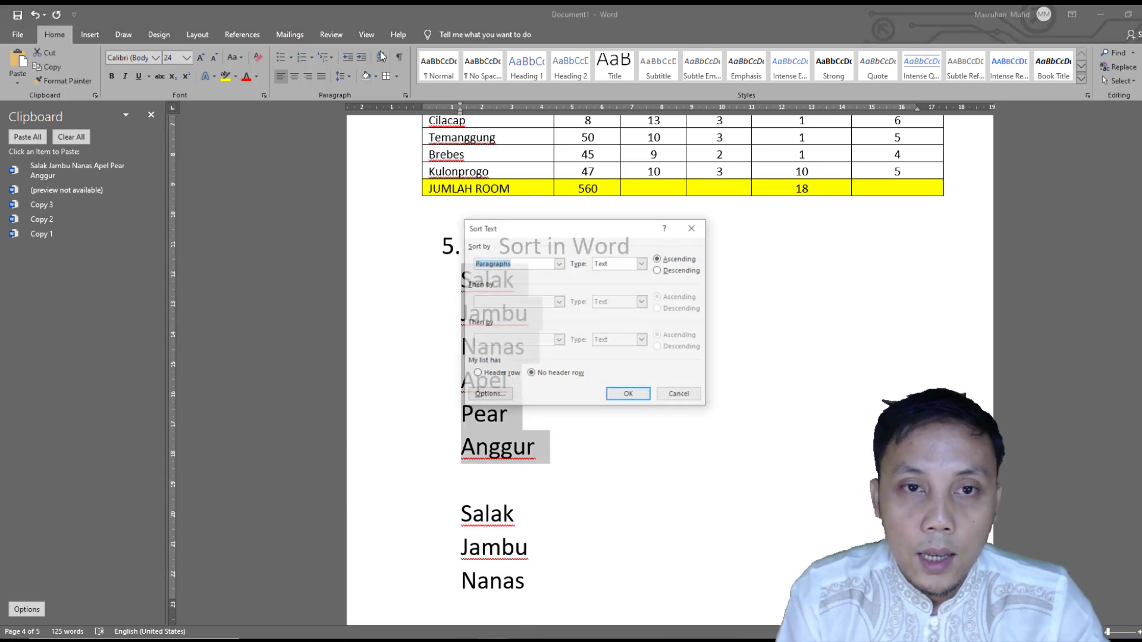
{"action": "left_click", "coordinate": [629, 395]}
Sort the duplicate fruit list as text paragraphs in descending order
{"action": "scroll", "coordinate": [534, 381], "scroll_direction": "down", "scroll_amount": 2}
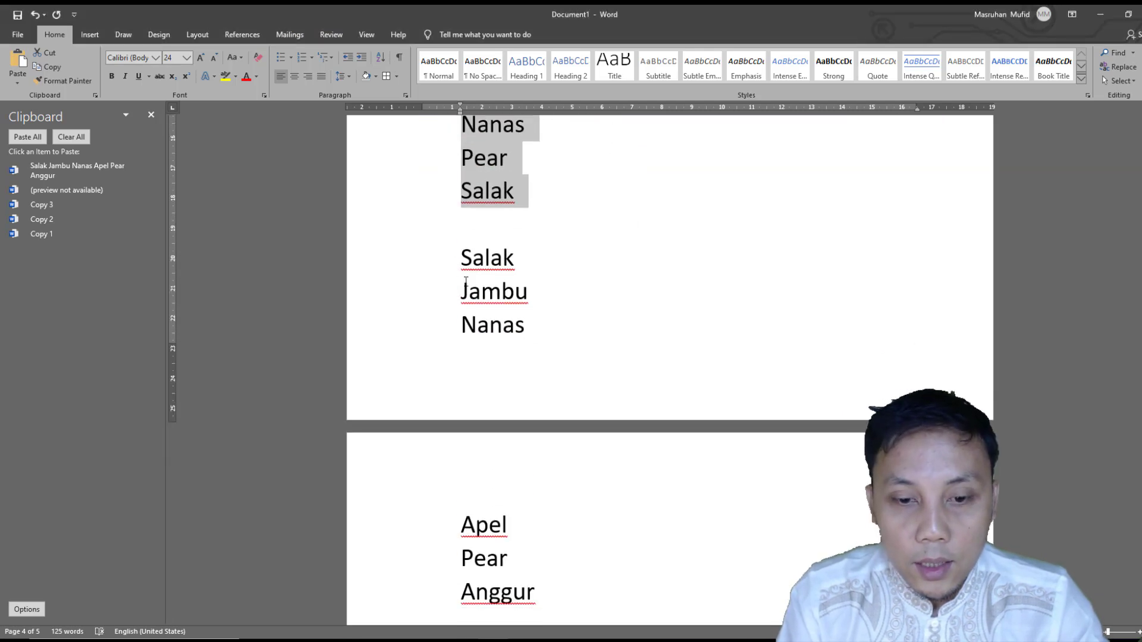
{"action": "left_click_drag", "start_coordinate": [463, 262], "coordinate": [509, 570]}
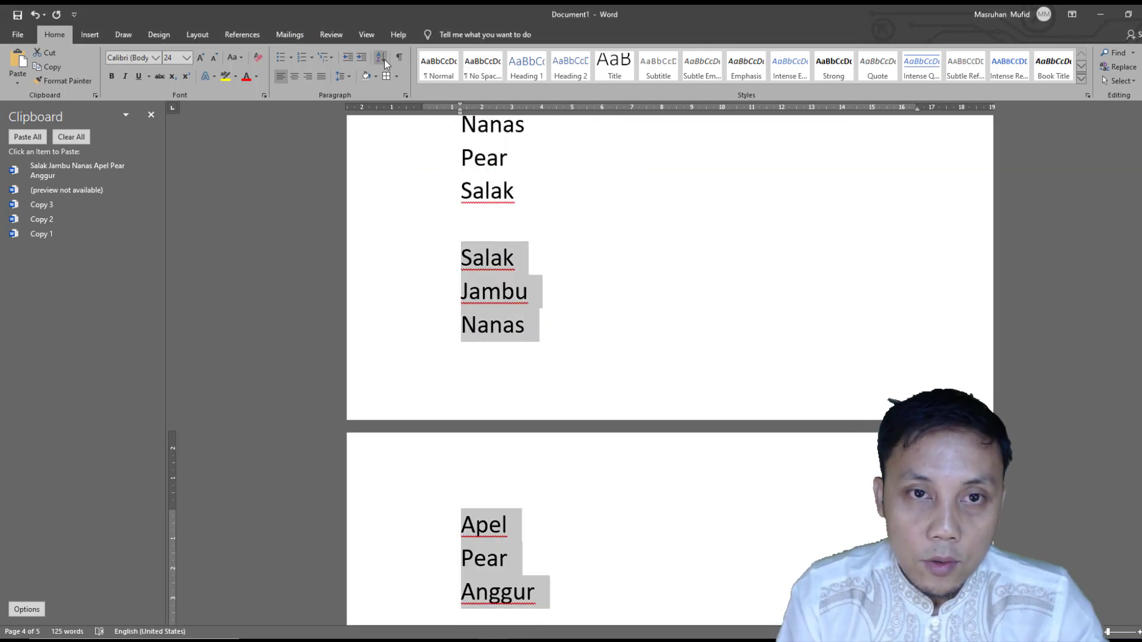
{"action": "left_click", "coordinate": [384, 60]}
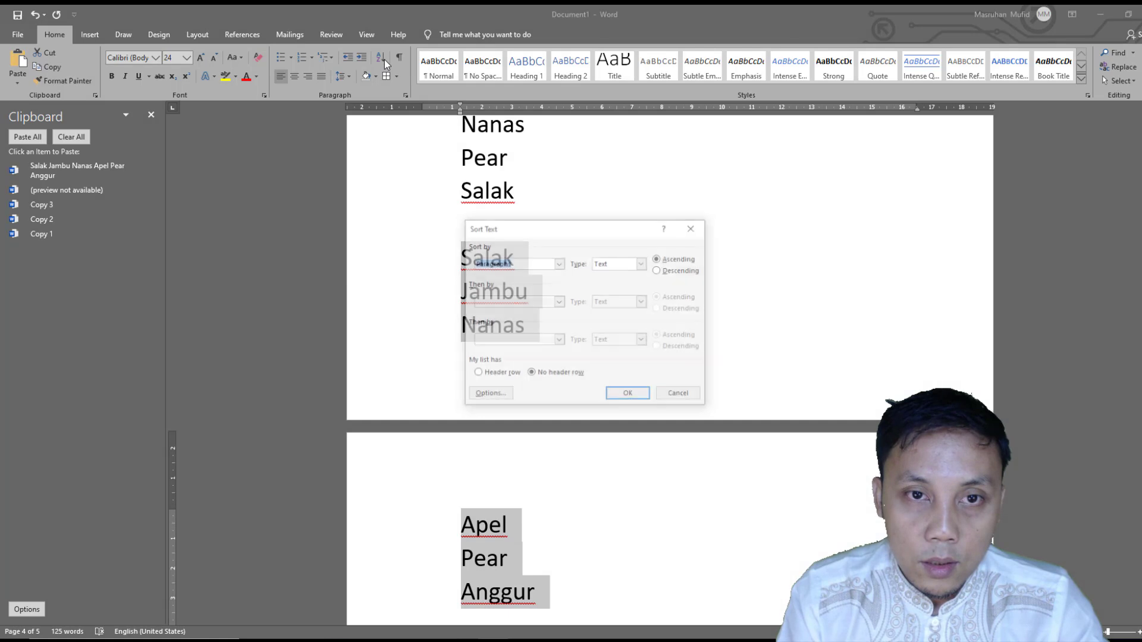
{"action": "left_click", "coordinate": [659, 274]}
{"action": "left_click", "coordinate": [629, 395]}
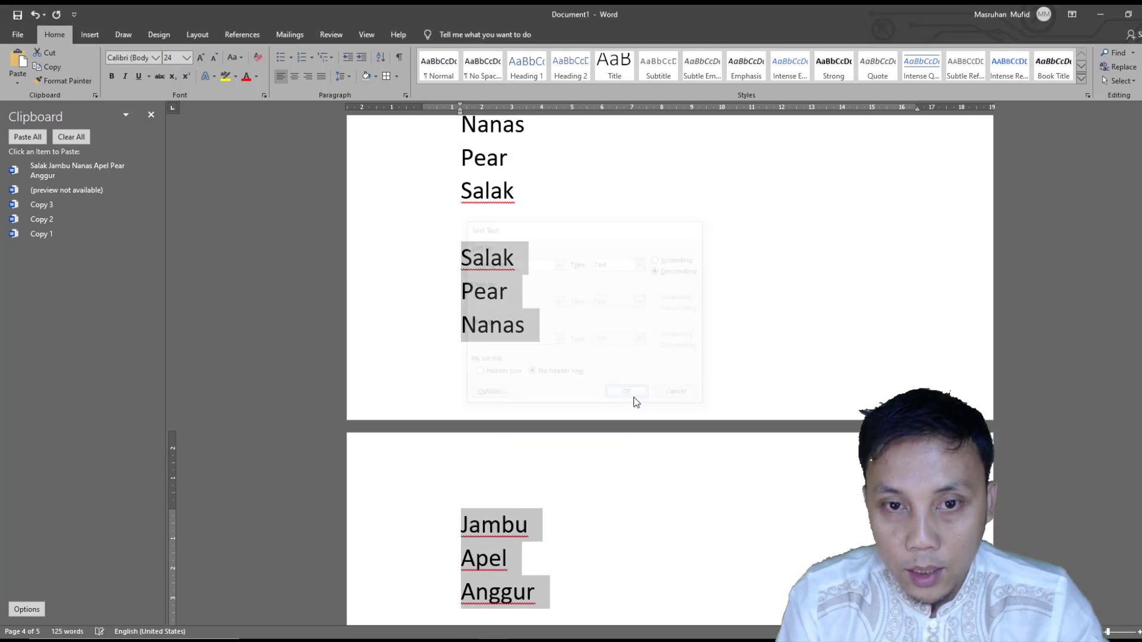
Enter the numbers 34, 56, 2, 3, 2, 0 and 90 on separate lines below the duplicate fruit list
{"action": "scroll", "coordinate": [484, 272], "scroll_direction": "down", "scroll_amount": 3}
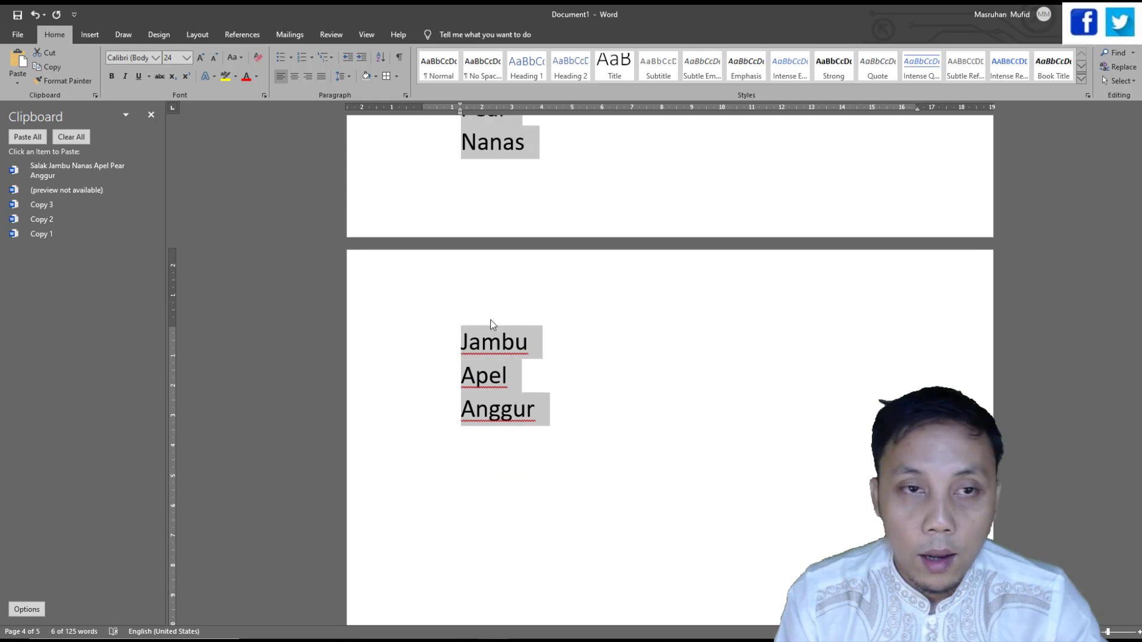
{"action": "scroll", "coordinate": [502, 314], "scroll_direction": "down", "scroll_amount": 2}
{"action": "left_click", "coordinate": [564, 280]}
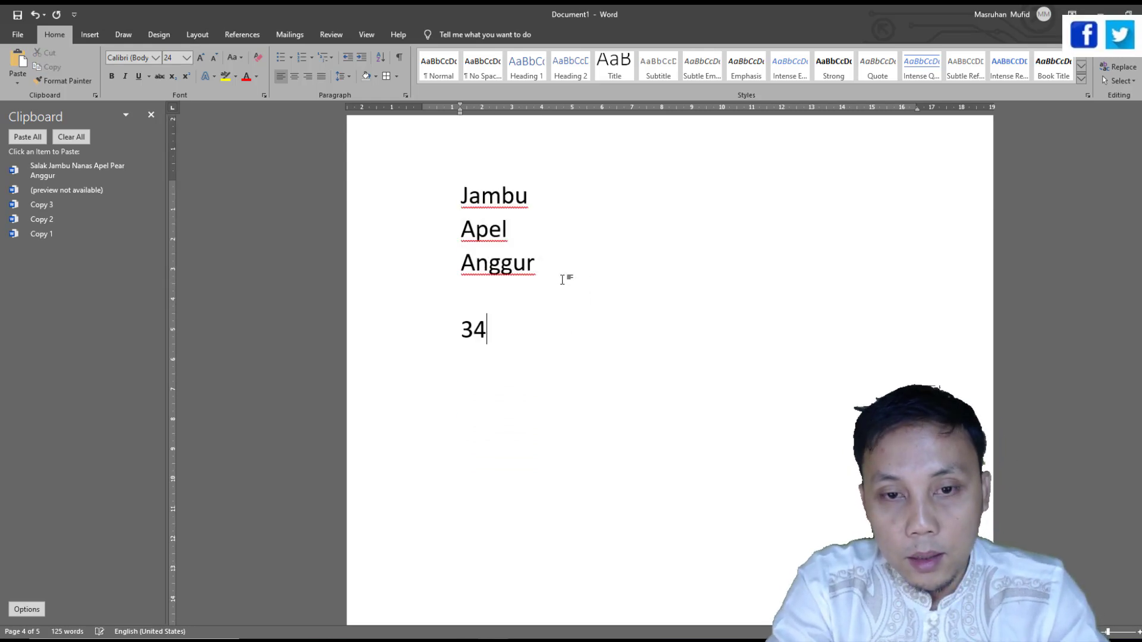
{"action": "key", "text": "Return"}
{"action": "type", "text": "56"}
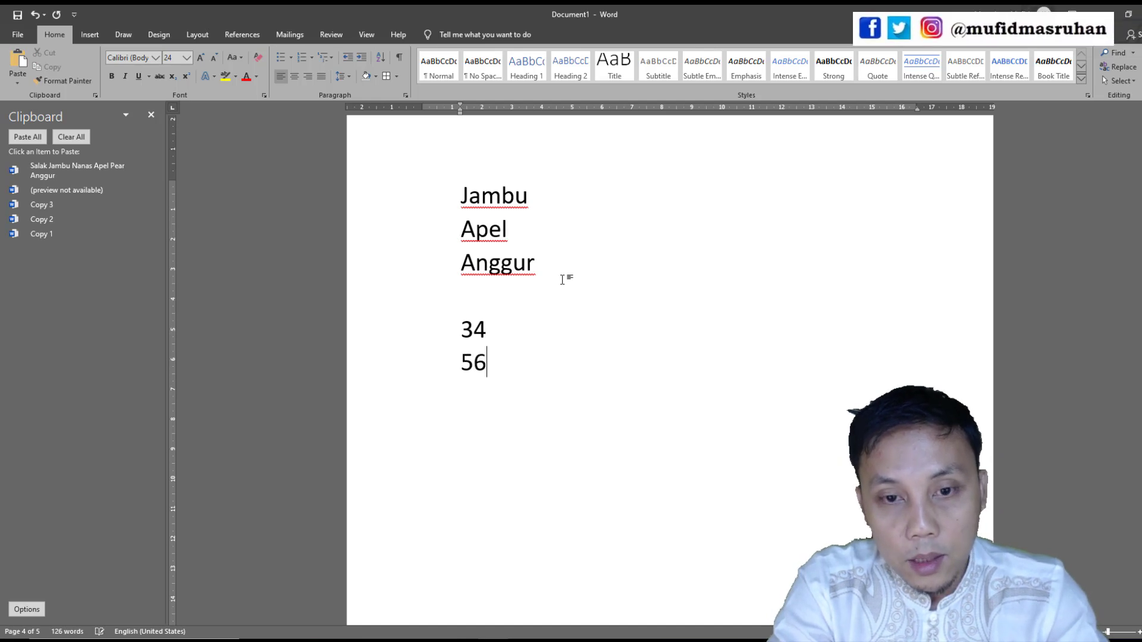
{"action": "type", "text": " 2 3"}
{"action": "key", "text": "Return"}
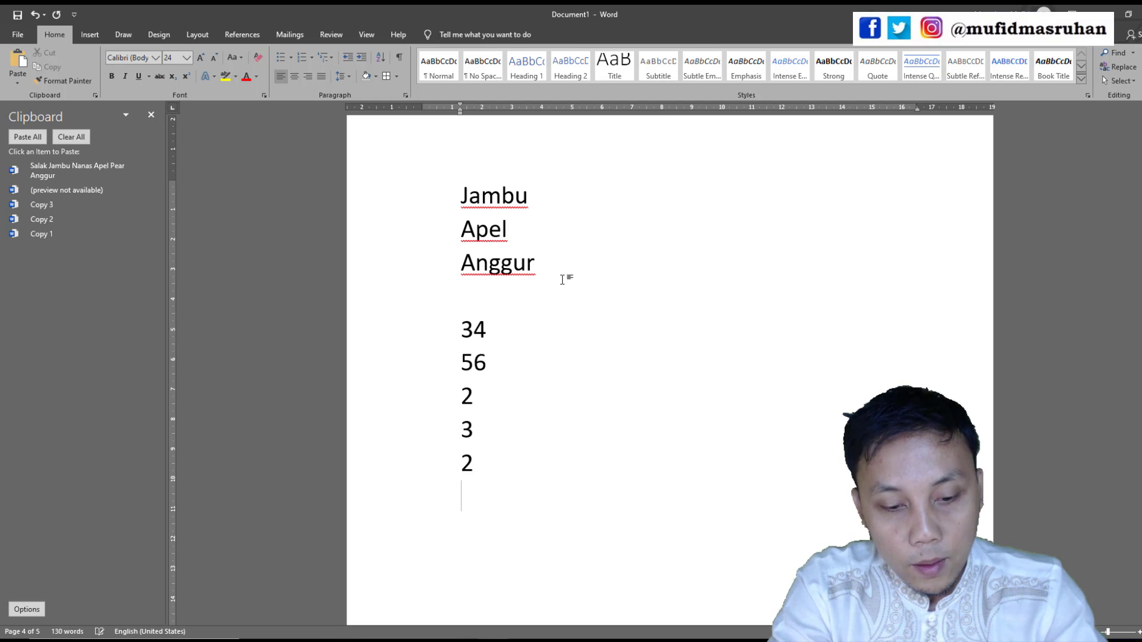
{"action": "type", "text": "0"}
{"action": "key", "text": "Return"}
{"action": "type", "text": "90"}
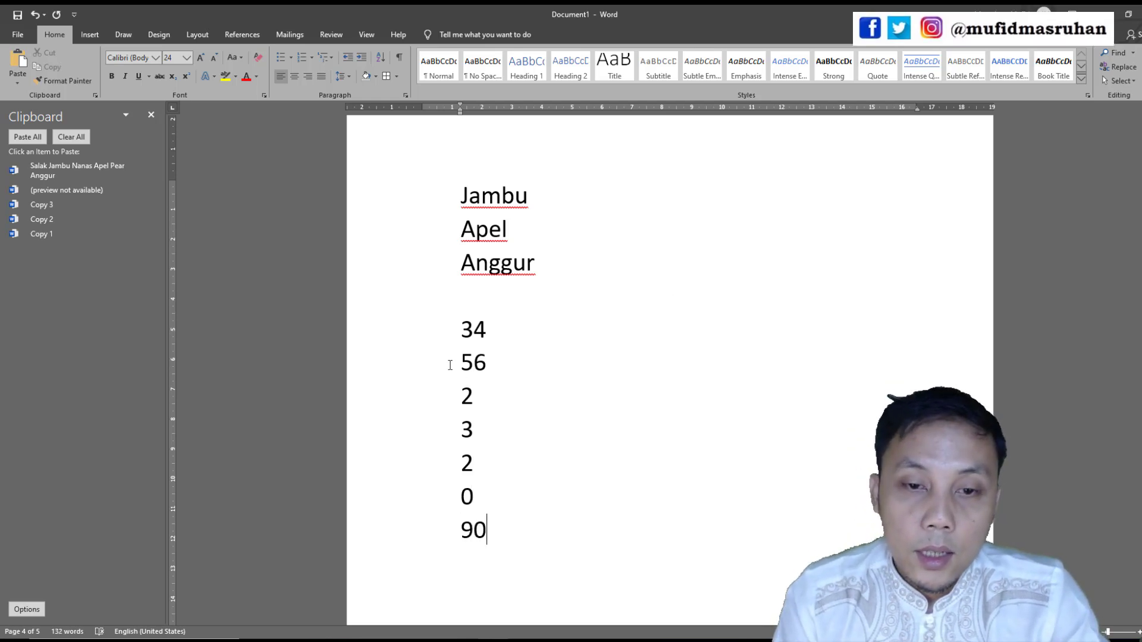
Sort the seven numbers by paragraph with type Number in ascending order
{"action": "left_click_drag", "start_coordinate": [484, 521], "coordinate": [486, 531]}
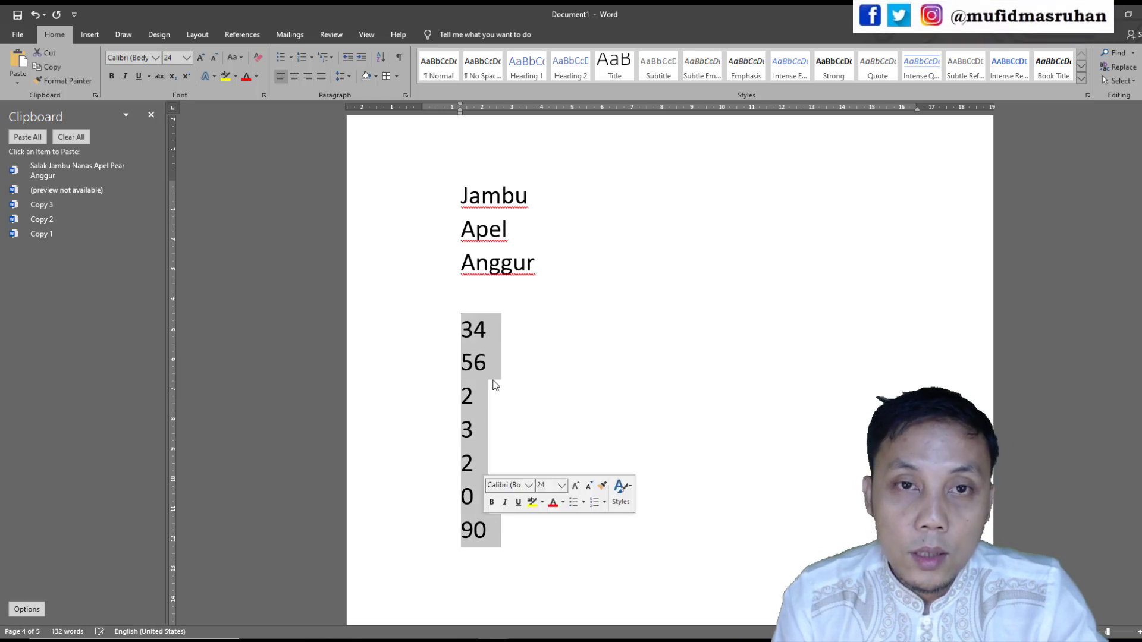
{"action": "left_click", "coordinate": [381, 58]}
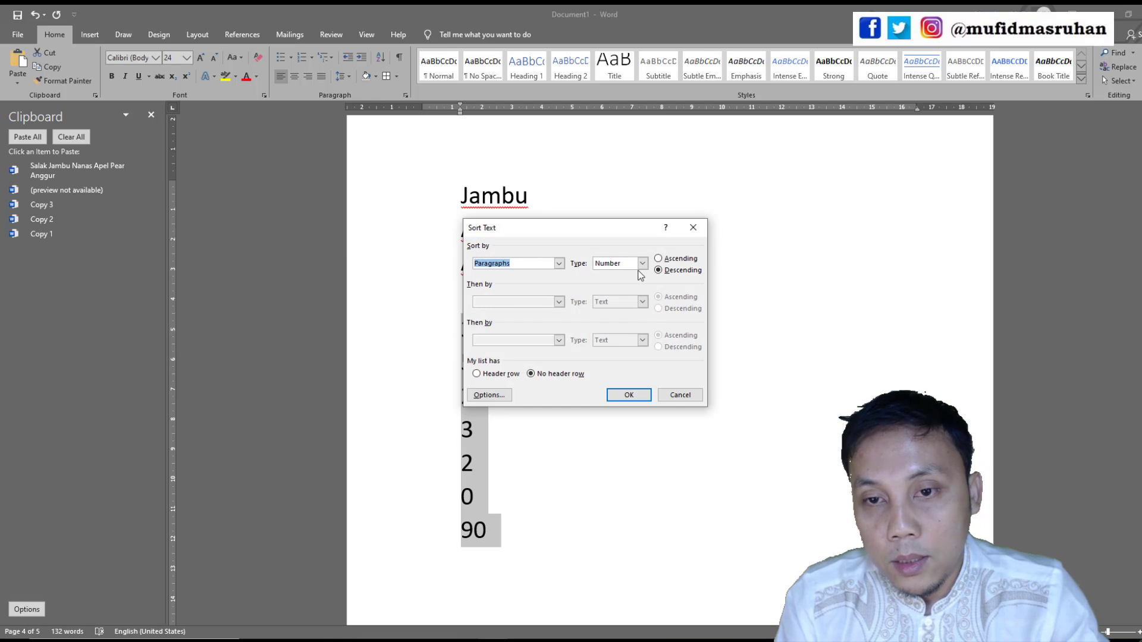
{"action": "left_click", "coordinate": [665, 262]}
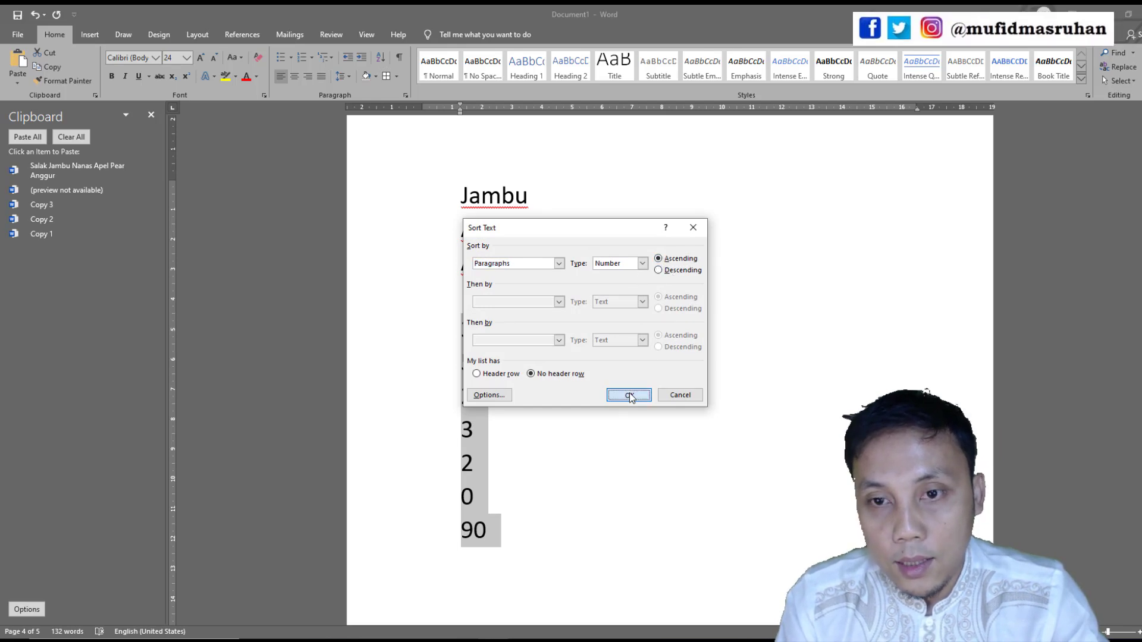
{"action": "left_click", "coordinate": [629, 395]}
{"action": "scroll", "coordinate": [432, 375], "scroll_direction": "down", "scroll_amount": 2}
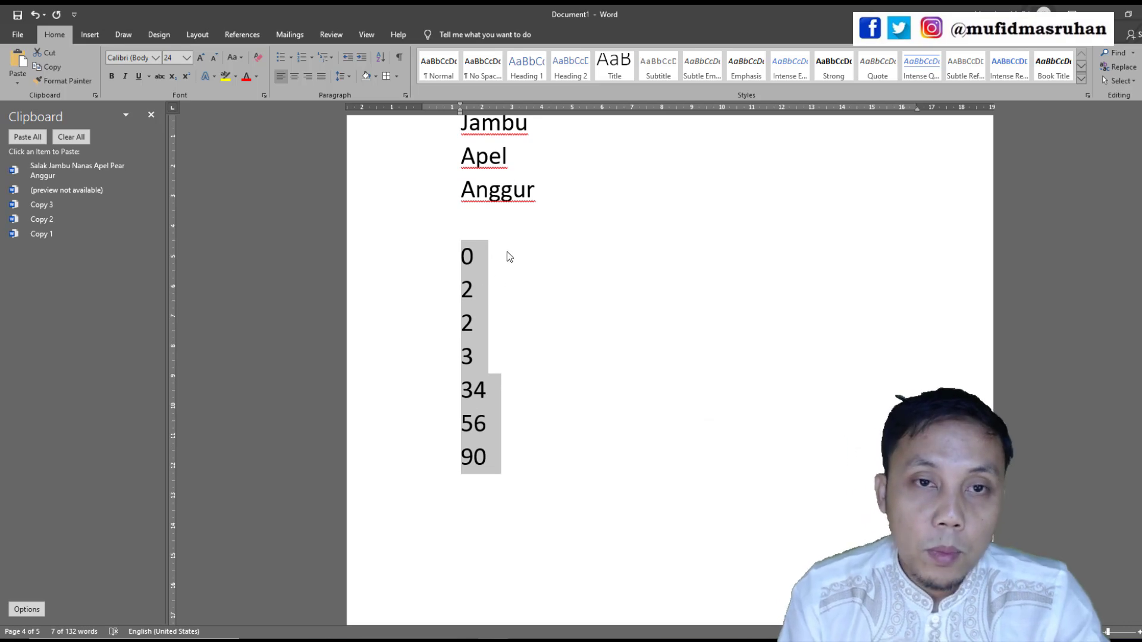
Open the sort settings for the number list and examine the available sort types
{"action": "scroll", "coordinate": [507, 324], "scroll_direction": "down", "scroll_amount": 3}
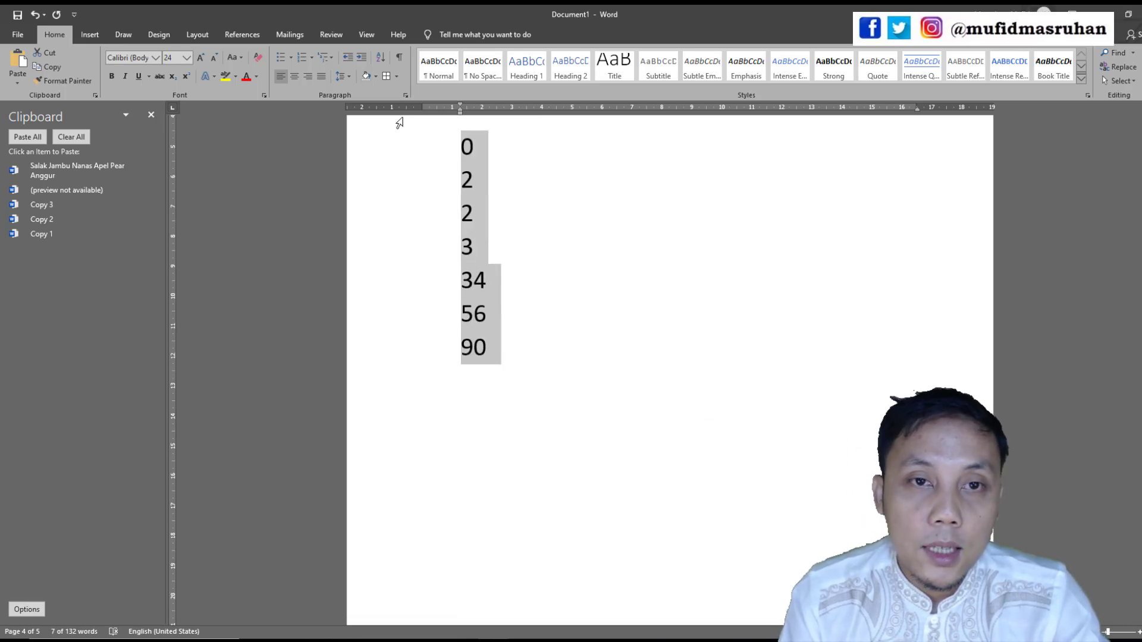
{"action": "left_click", "coordinate": [386, 62]}
{"action": "left_click", "coordinate": [634, 264]}
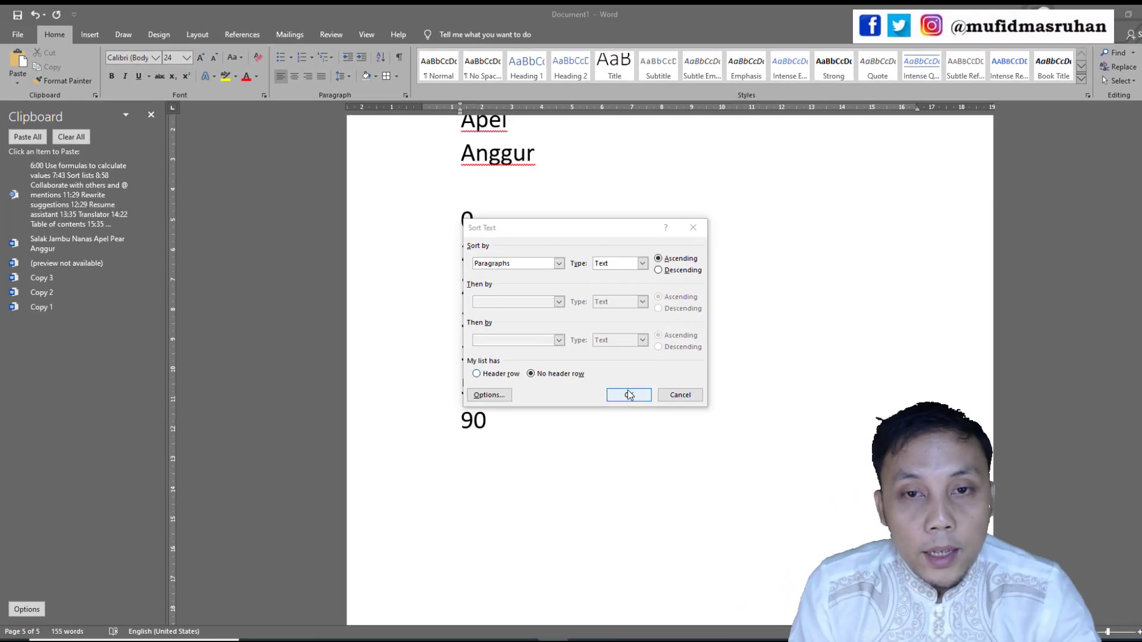
Sort all paragraphs of the document as text in ascending order and review the reordered content
{"action": "left_click", "coordinate": [629, 392]}
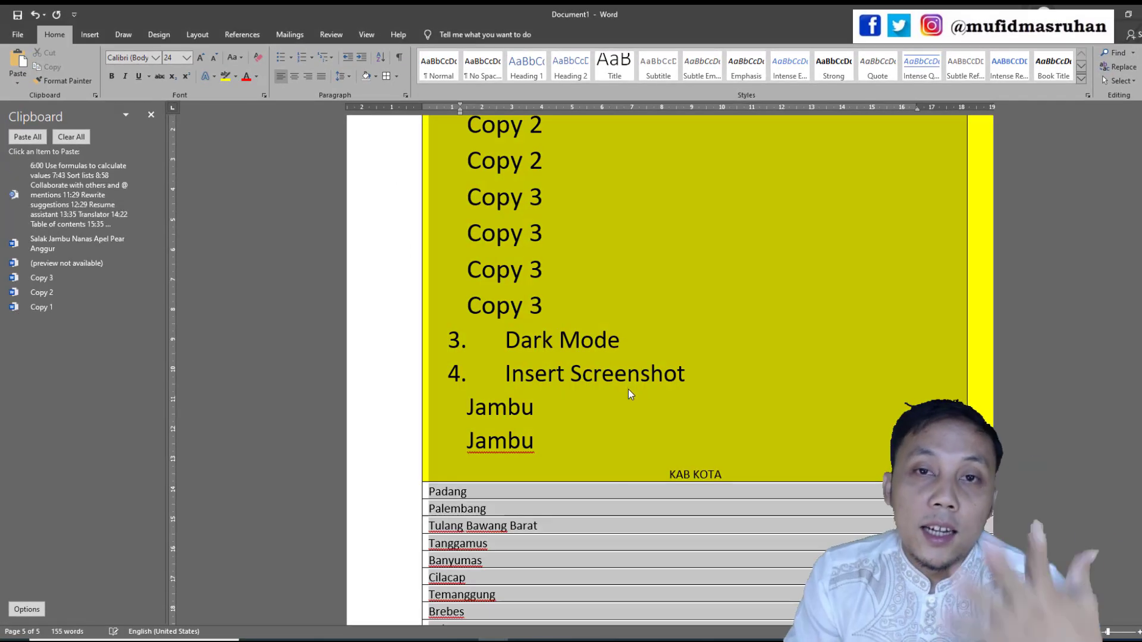
{"action": "scroll", "coordinate": [595, 387], "scroll_direction": "down", "scroll_amount": 2}
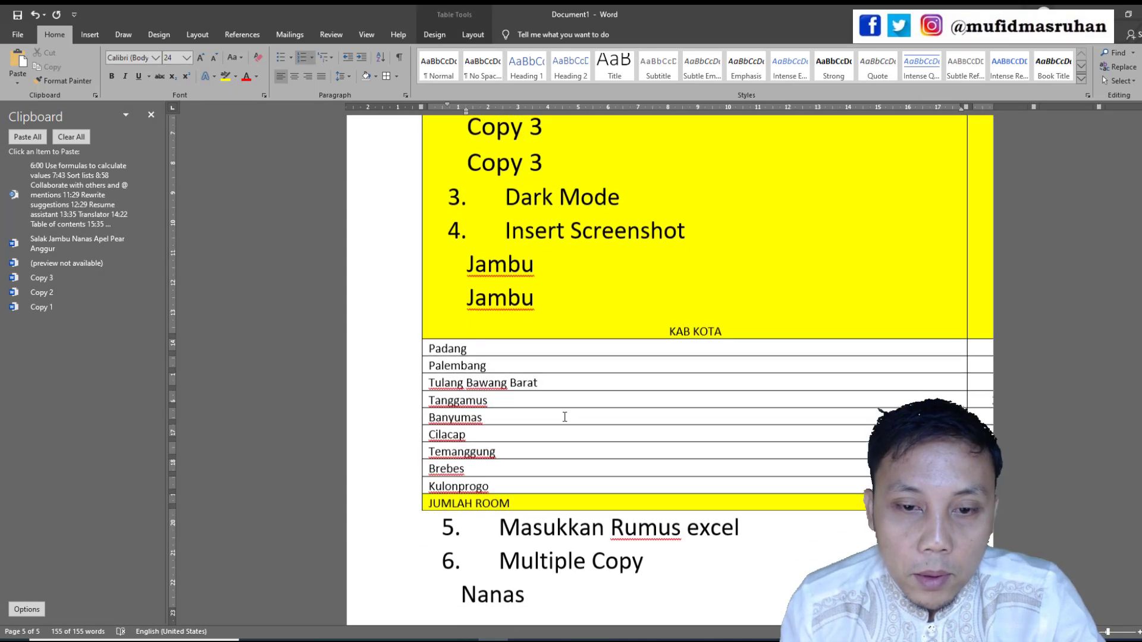
{"action": "scroll", "coordinate": [566, 413], "scroll_direction": "down", "scroll_amount": 10}
{"action": "scroll", "coordinate": [582, 384], "scroll_direction": "up", "scroll_amount": 2}
{"action": "scroll", "coordinate": [583, 384], "scroll_direction": "up", "scroll_amount": 3}
{"action": "scroll", "coordinate": [650, 286], "scroll_direction": "up", "scroll_amount": 2}
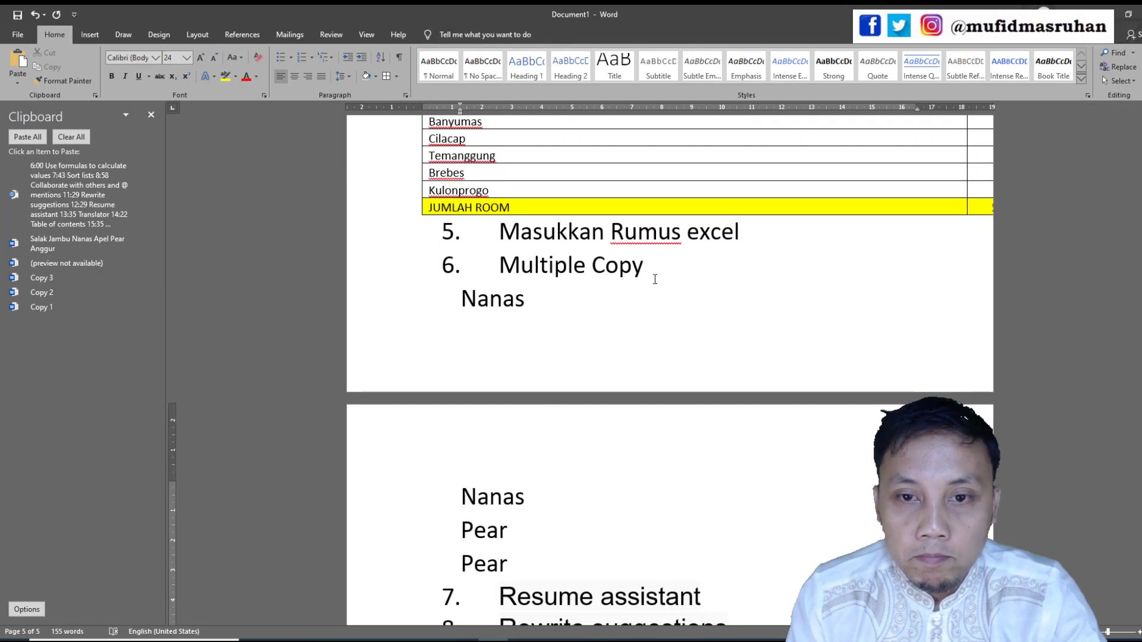
Insert blank lines between the last "Pear" and the "Resume assistant" heading, and one below that heading
{"action": "scroll", "coordinate": [448, 391], "scroll_direction": "down", "scroll_amount": 1}
{"action": "scroll", "coordinate": [448, 391], "scroll_direction": "down", "scroll_amount": 4}
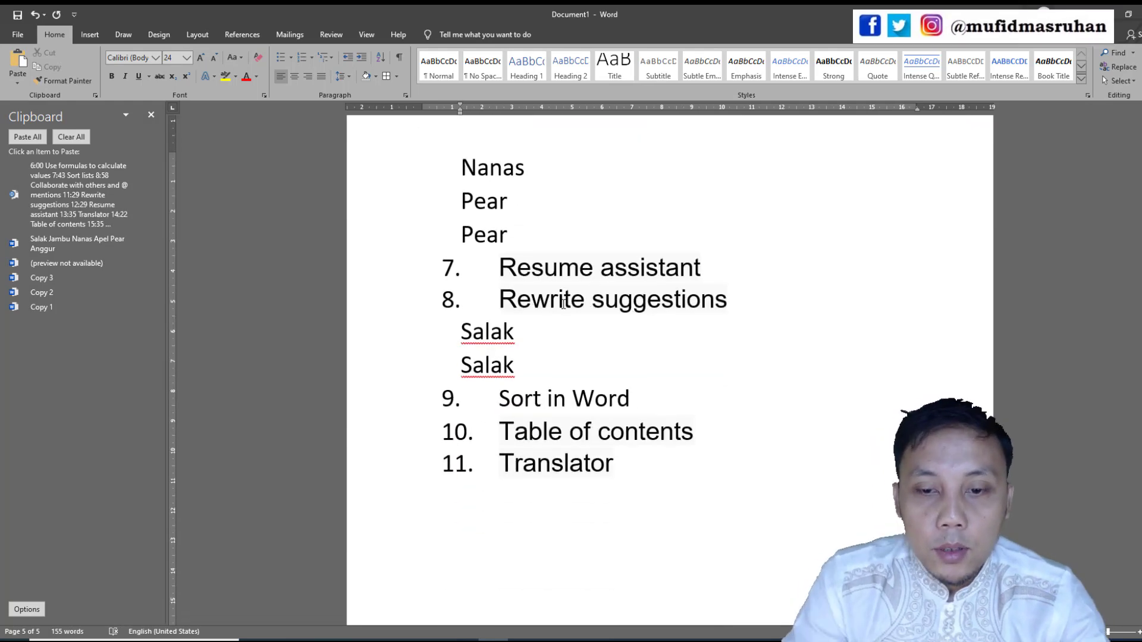
{"action": "key", "text": "Return"}
{"action": "key", "text": "Return"}
{"action": "key", "text": "Return"}
{"action": "key", "text": "Return"}
{"action": "scroll", "coordinate": [559, 321], "scroll_direction": "down", "scroll_amount": 3}
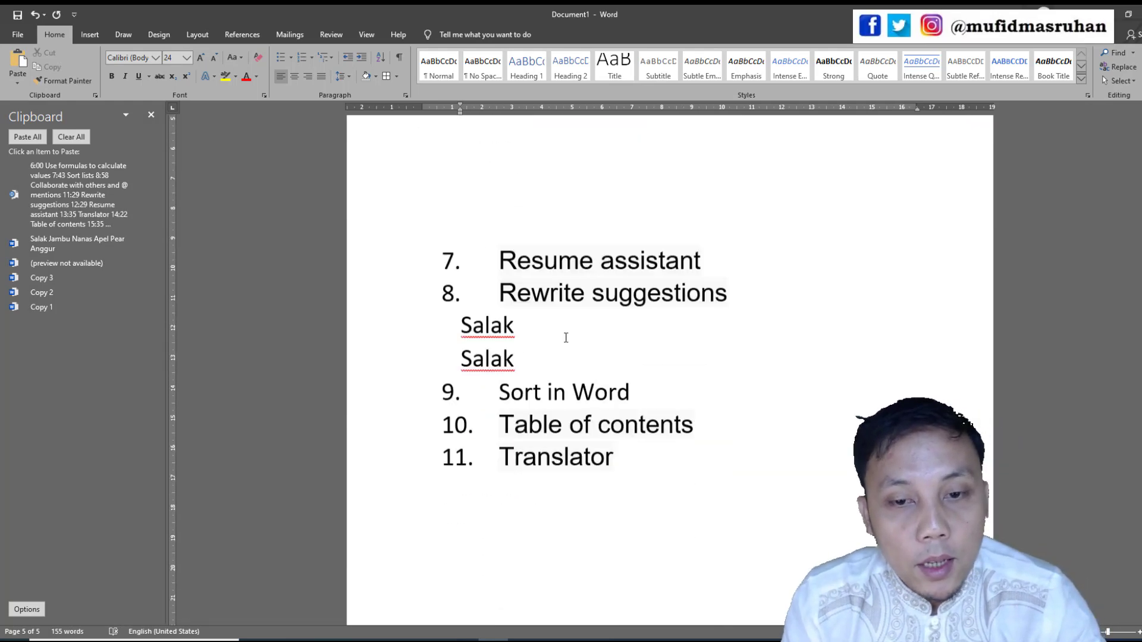
{"action": "key", "text": "Return"}
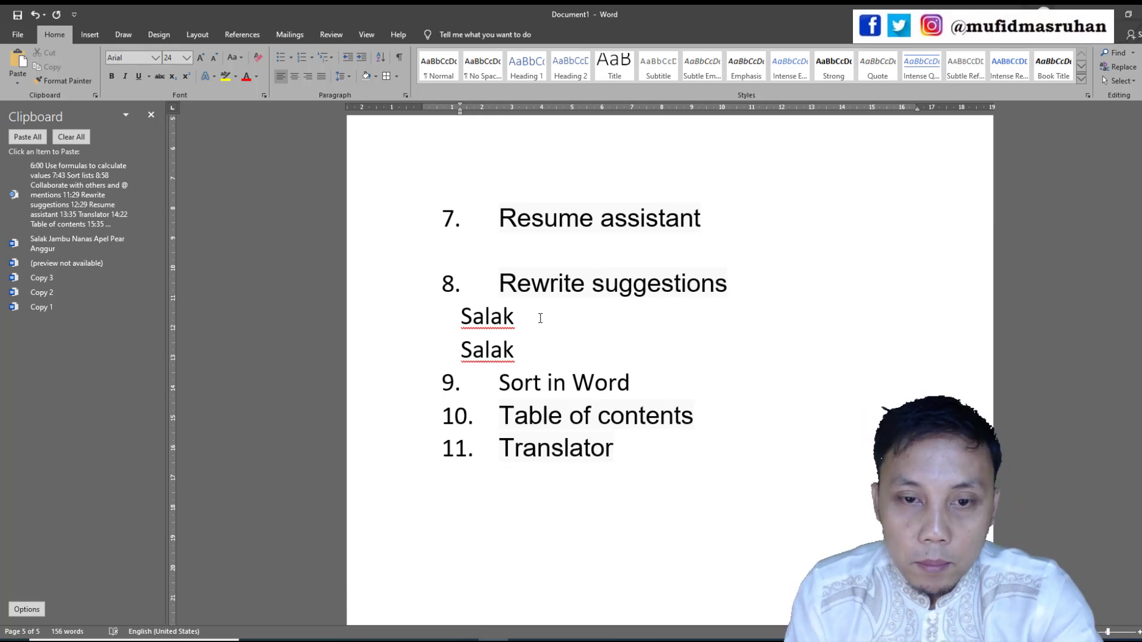
Delete the two "Salak" lines and add empty lines after the "Rewrite suggestions", "Sort in Word" and "Table of contents" items
{"action": "left_click_drag", "start_coordinate": [516, 351], "coordinate": [461, 315]}
{"action": "key", "text": "Delete"}
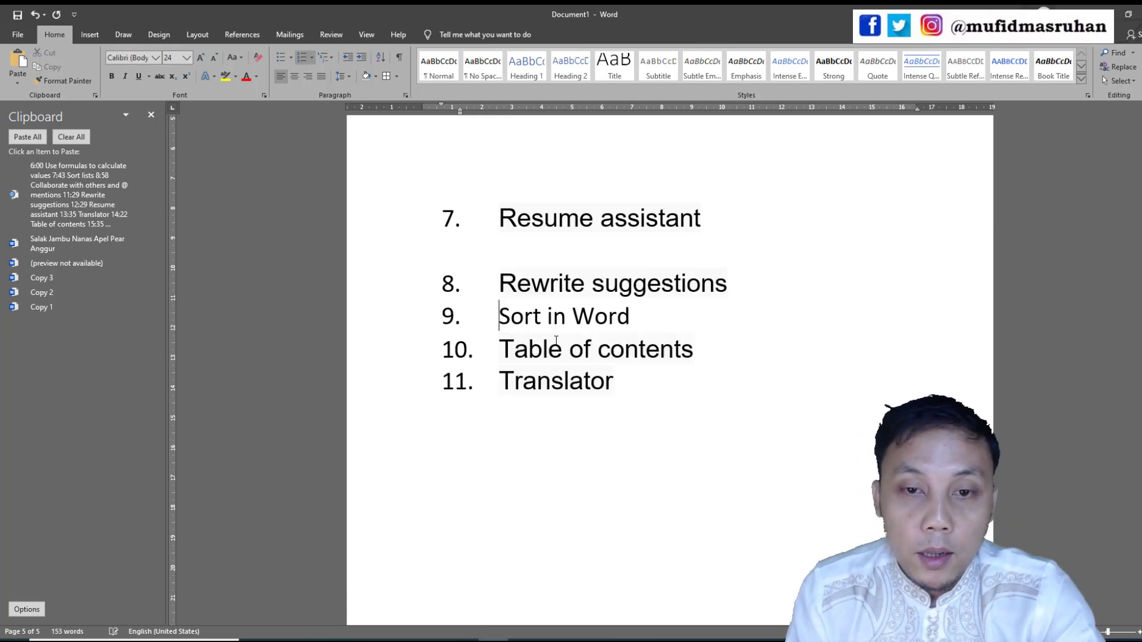
{"action": "left_click", "coordinate": [737, 284]}
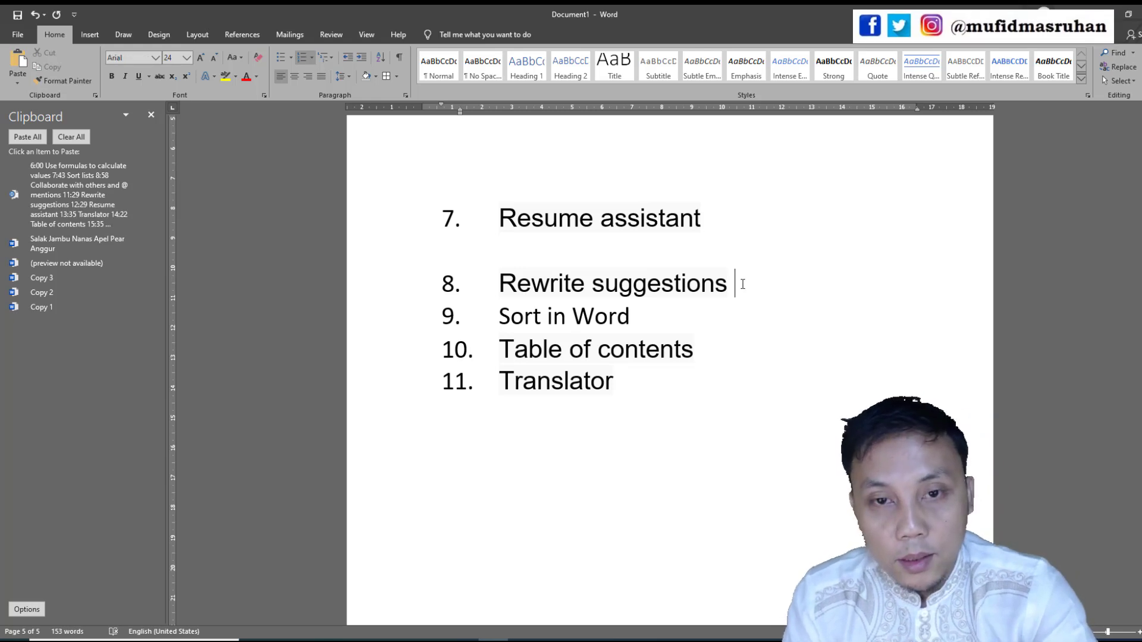
{"action": "key", "text": "Return"}
{"action": "key", "text": "Return"}
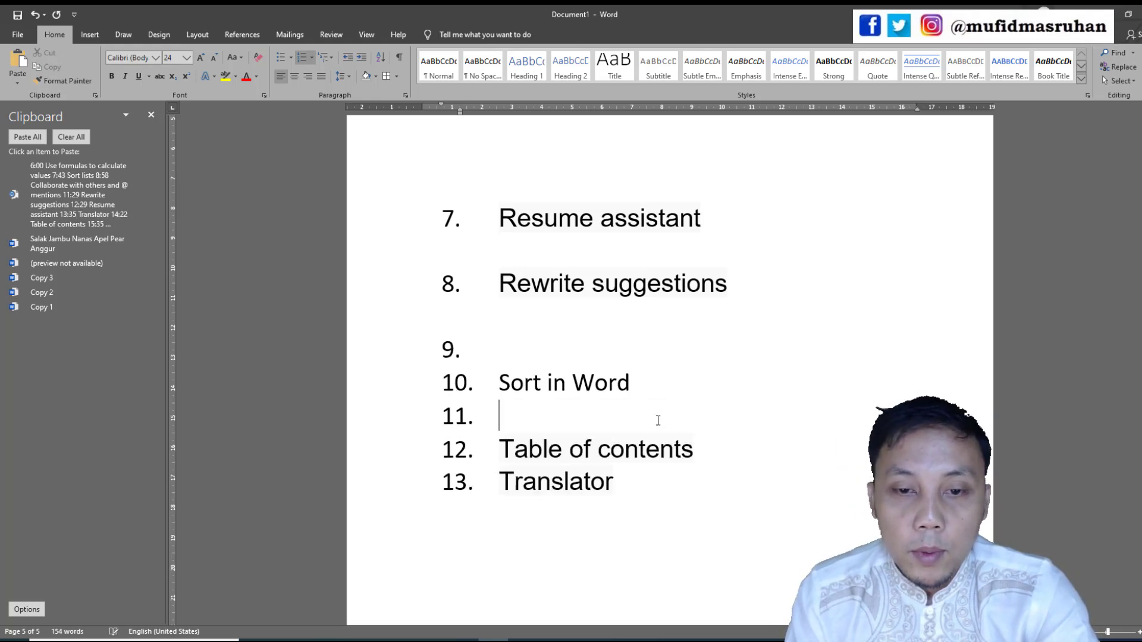
{"action": "left_click", "coordinate": [722, 449]}
{"action": "key", "text": "Return"}
{"action": "scroll", "coordinate": [520, 333], "scroll_direction": "up", "scroll_amount": 3}
{"action": "scroll", "coordinate": [503, 345], "scroll_direction": "down", "scroll_amount": 3}
{"action": "scroll", "coordinate": [417, 319], "scroll_direction": "up", "scroll_amount": 6}
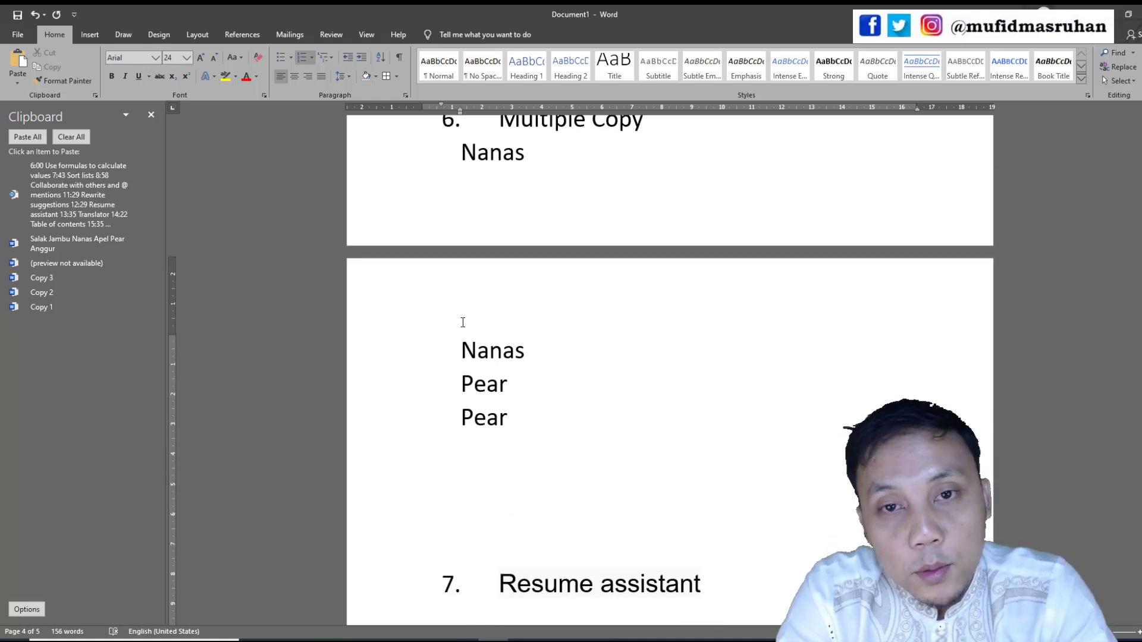